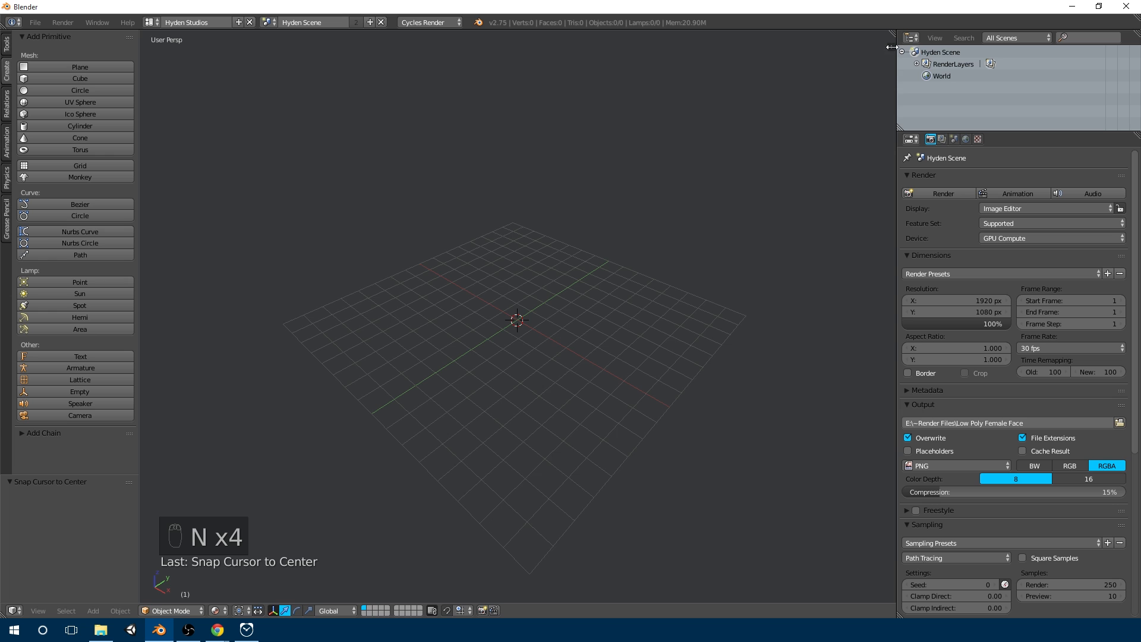
- Show the 3D view's properties region and hide the tool shelf
key("n")
key("n")
key("n")
key("n")
key("n")
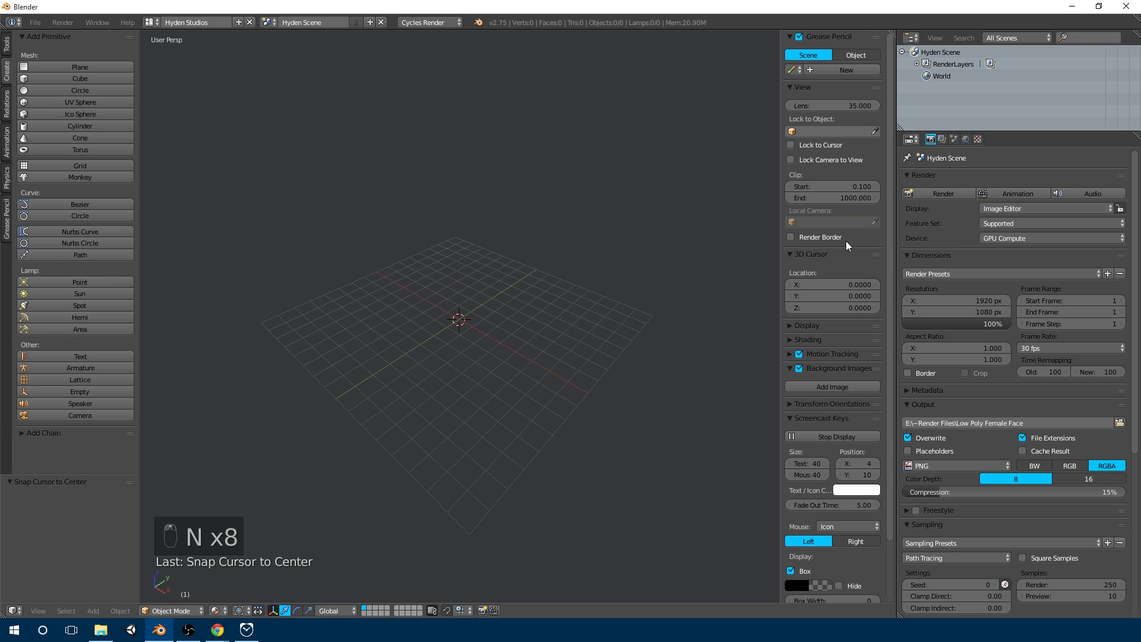
key("t")
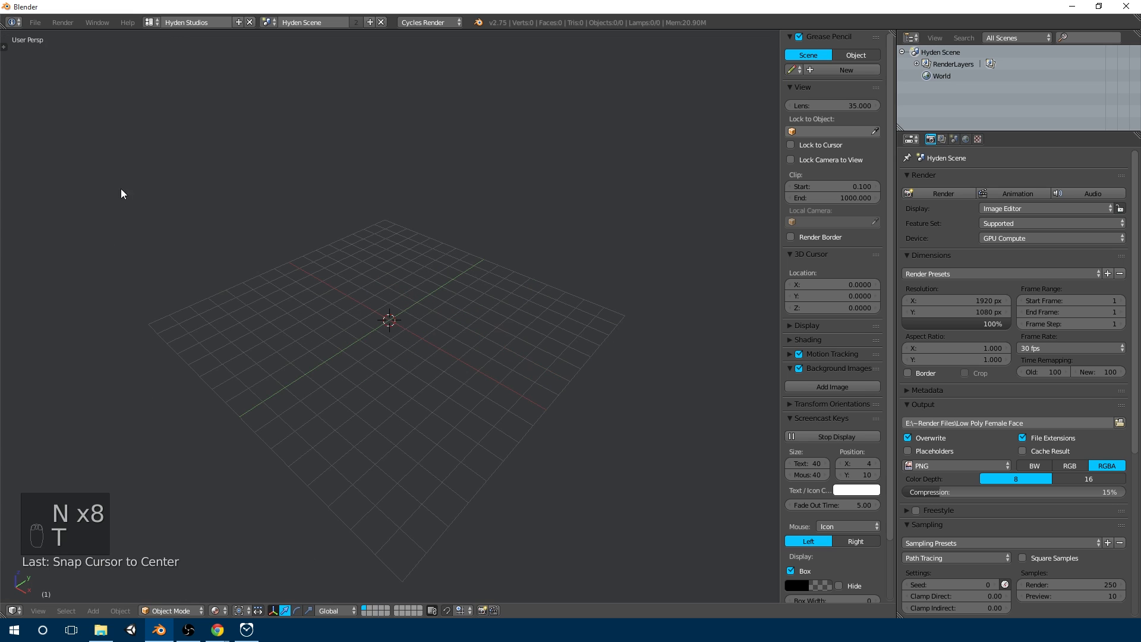
key("t")
key("t")
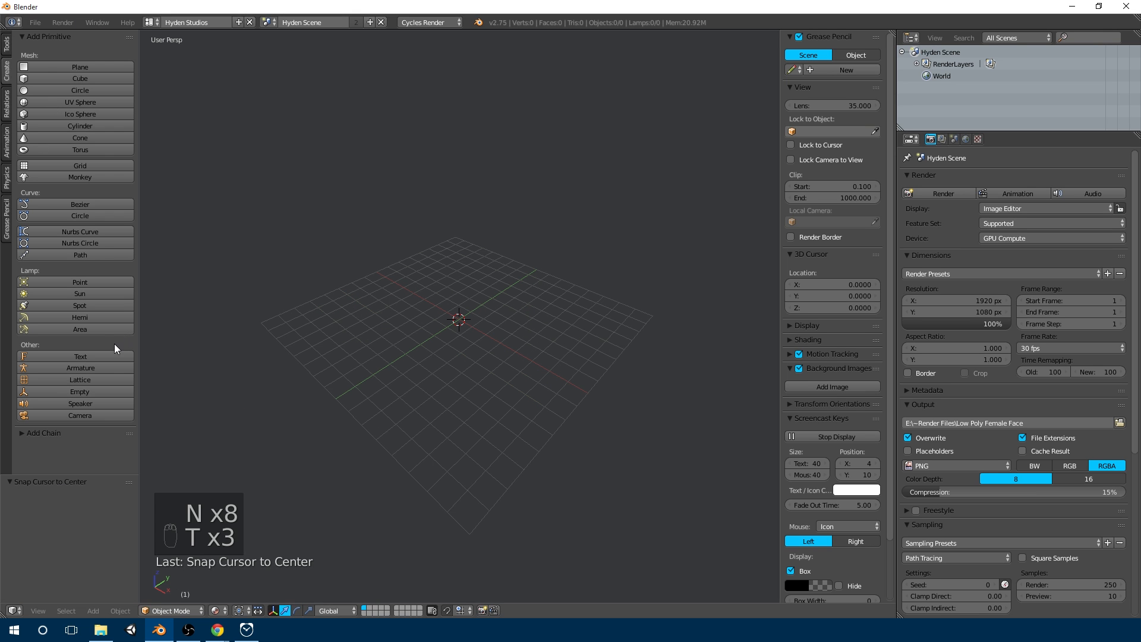
key("t")
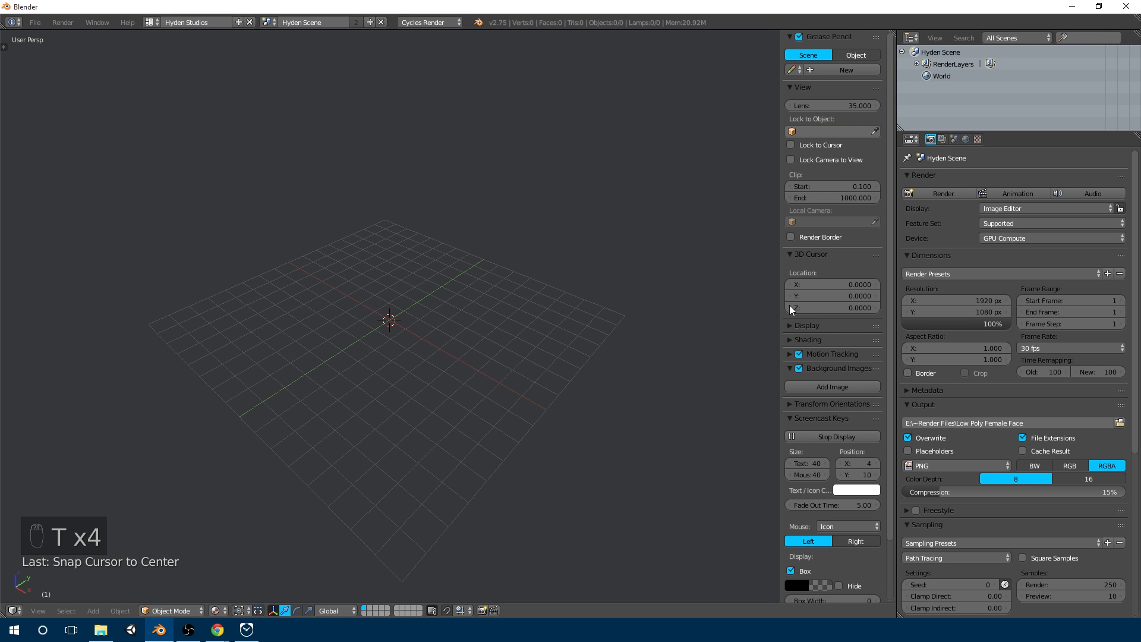
- Add a background image to the 3D view and load CharacterBluePrint.psd from the Make A Game folder
scroll(849, 306, "down", 3)
mouse_move(778, 261)
left_mouse_down()
mouse_move(751, 262)
mouse_move(763, 262)
left_mouse_up()
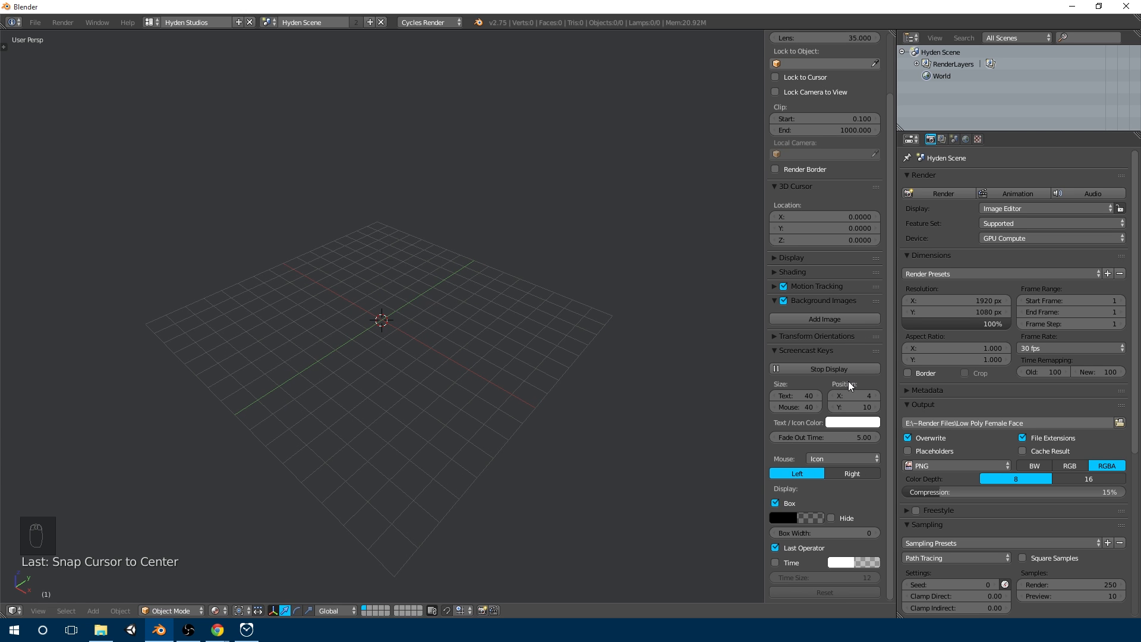
left_click(848, 318)
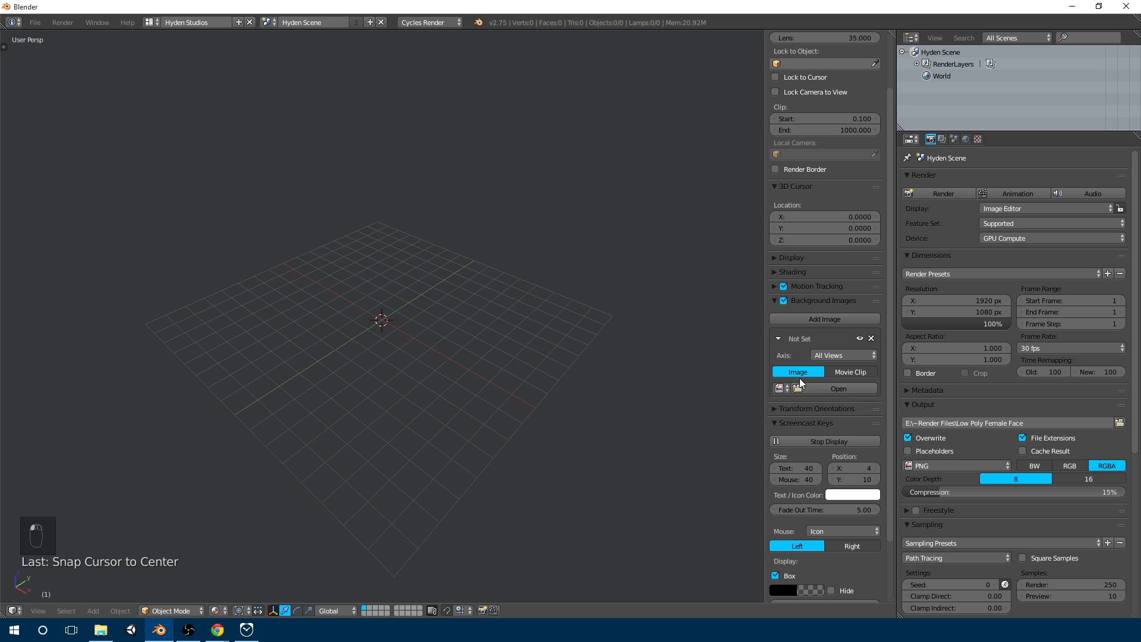
scroll(839, 330, "up", 3)
scroll(826, 309, "down", 2)
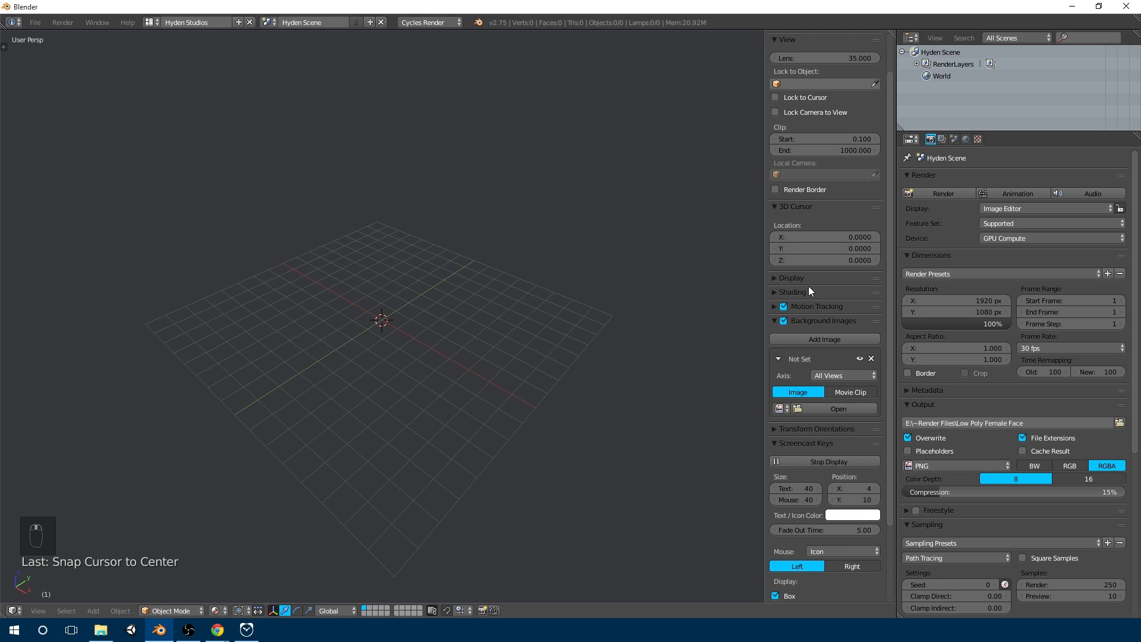
left_click(849, 409)
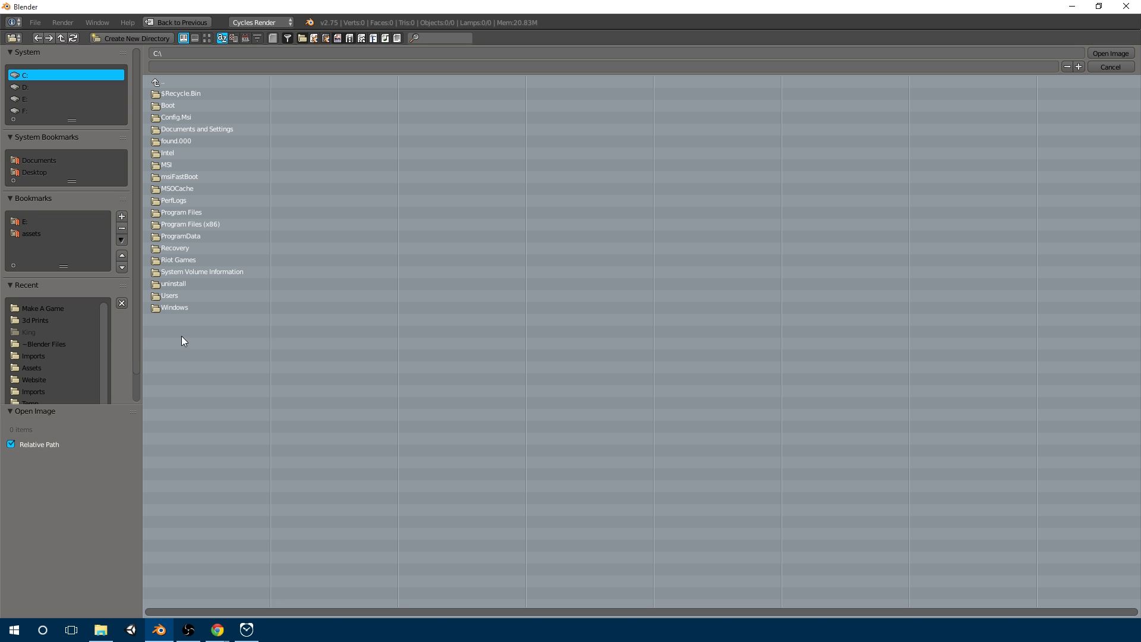
left_click(53, 310)
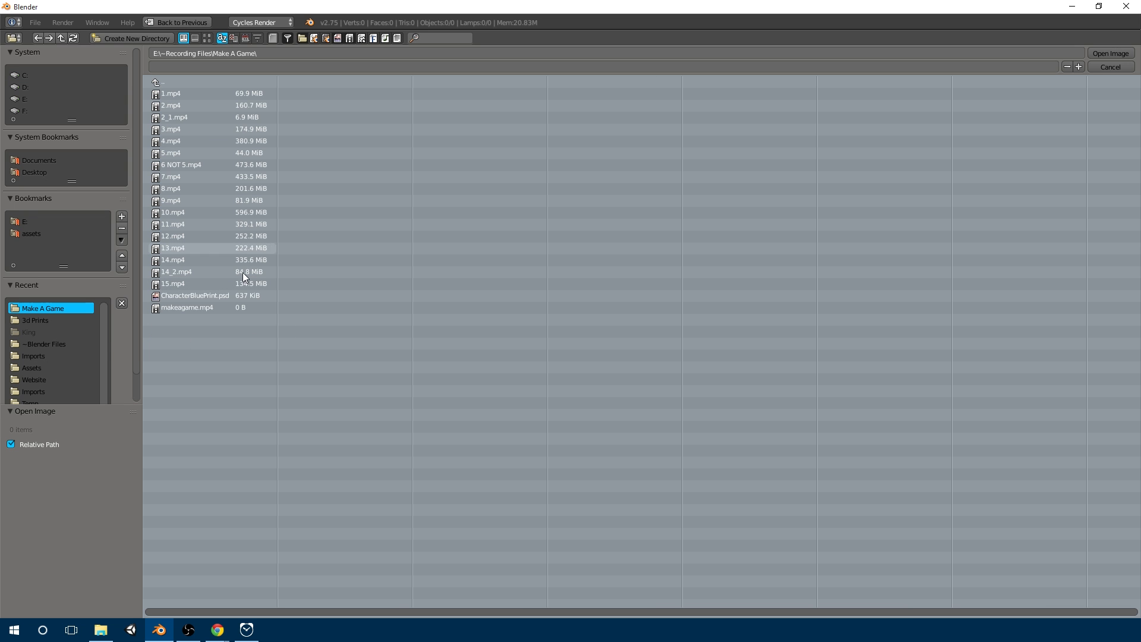
left_click(225, 299)
left_click(1105, 55)
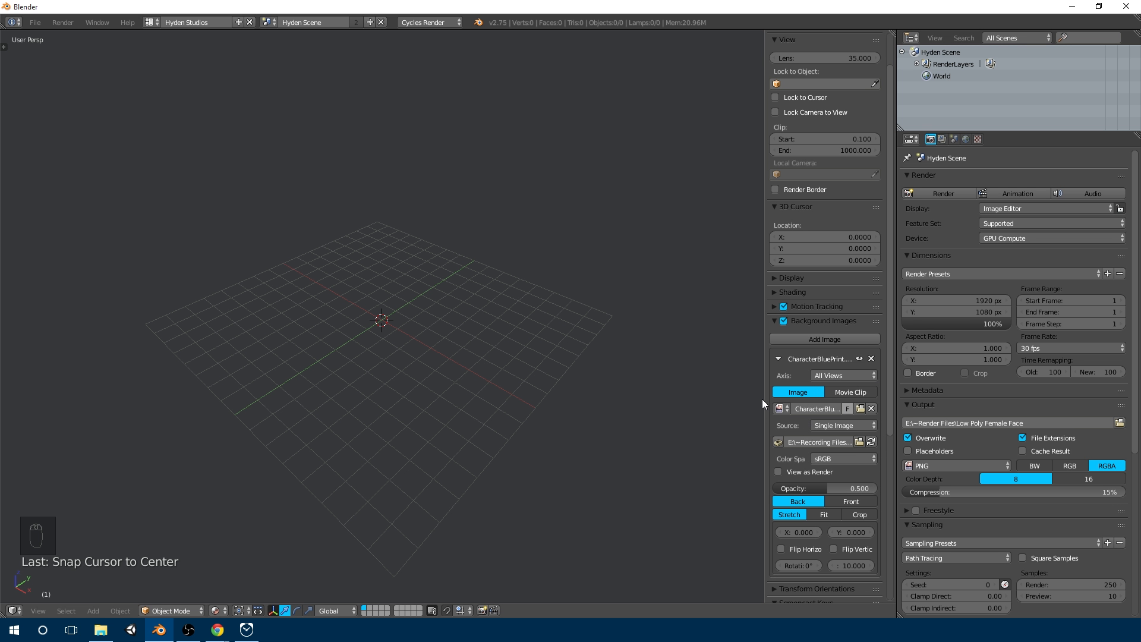
- Widen the properties region and switch the 3D view to front orthographic
left_click_drag(767, 390, 710, 391)
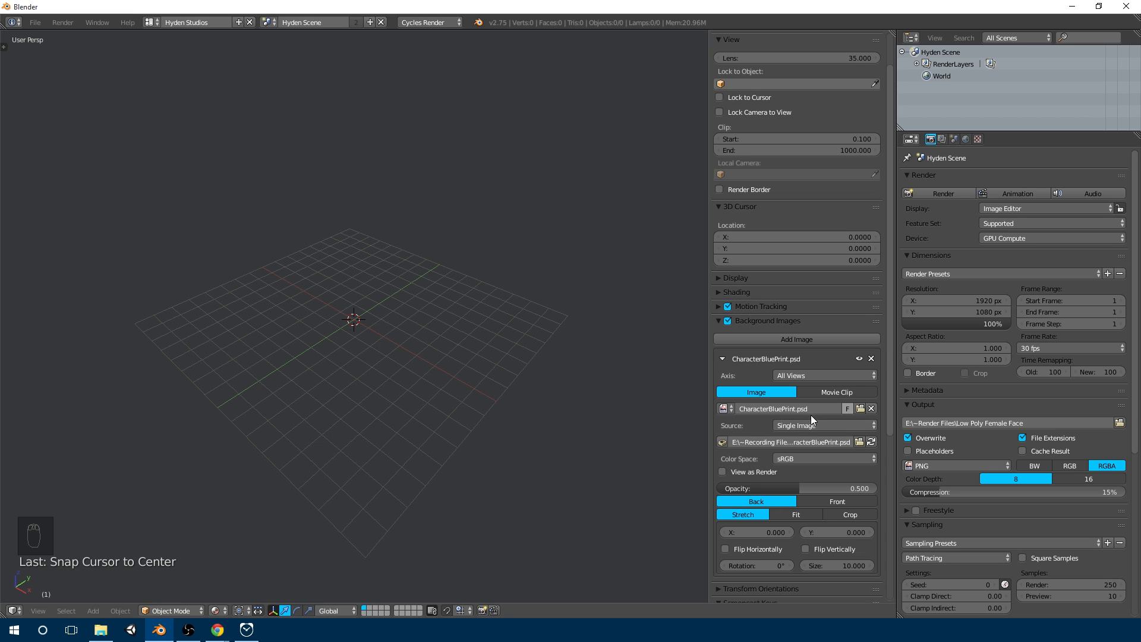
left_click(812, 375)
key("KP_1")
key("KP_5")
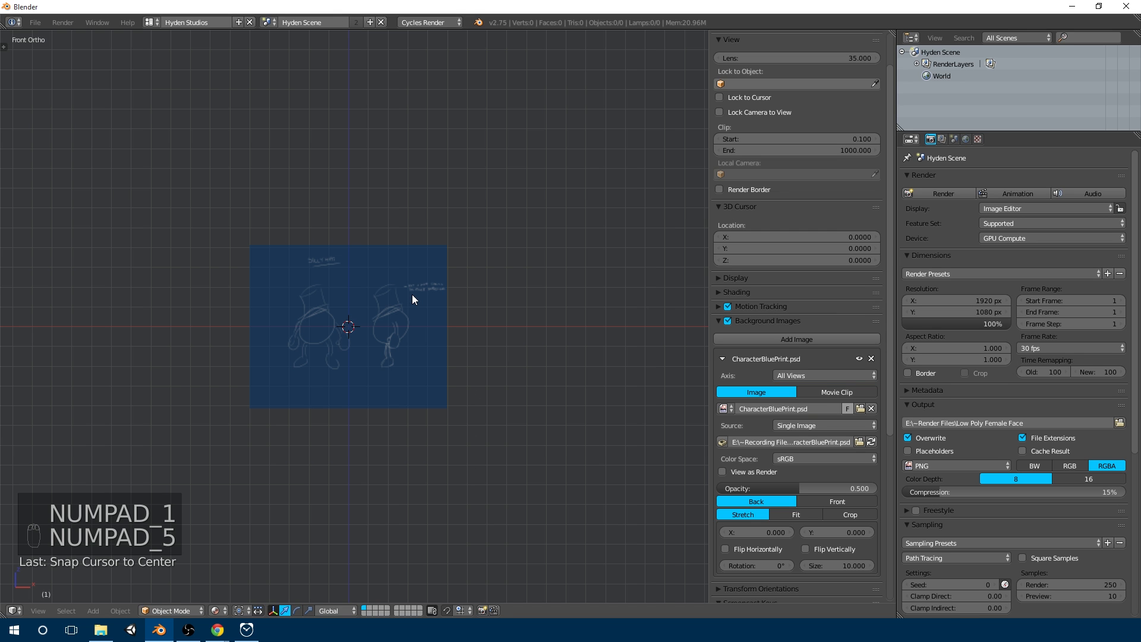
- Examine the character drawings on the blueprint and the background image's settings
scroll(420, 294, "up", 6)
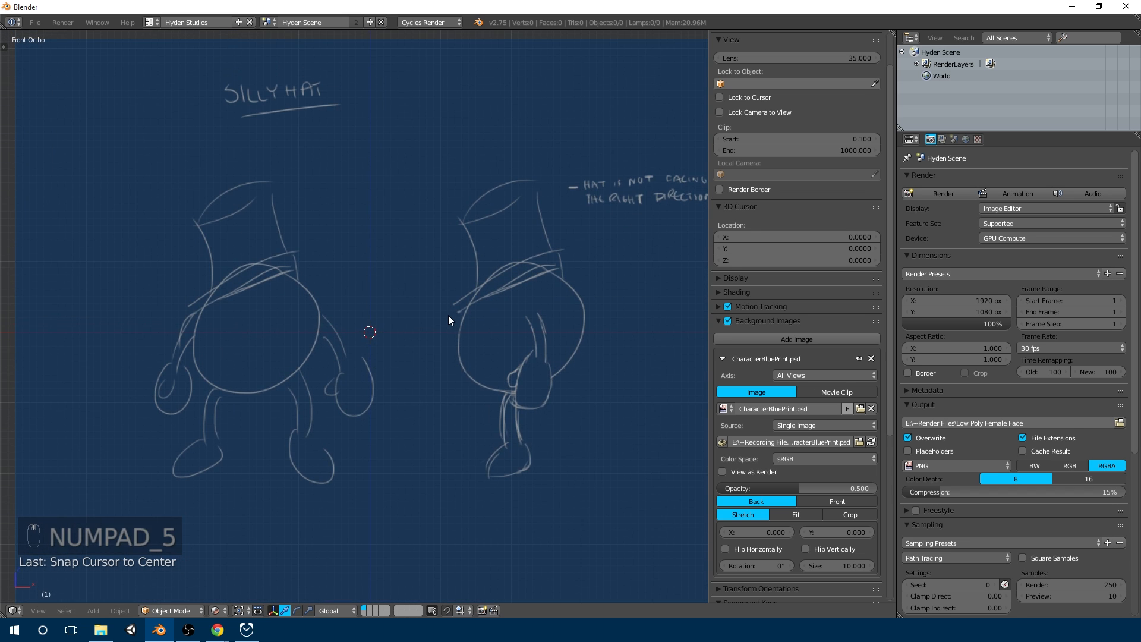
scroll(271, 307, "up", 5)
scroll(433, 284, "down", 3)
scroll(258, 277, "up", 2)
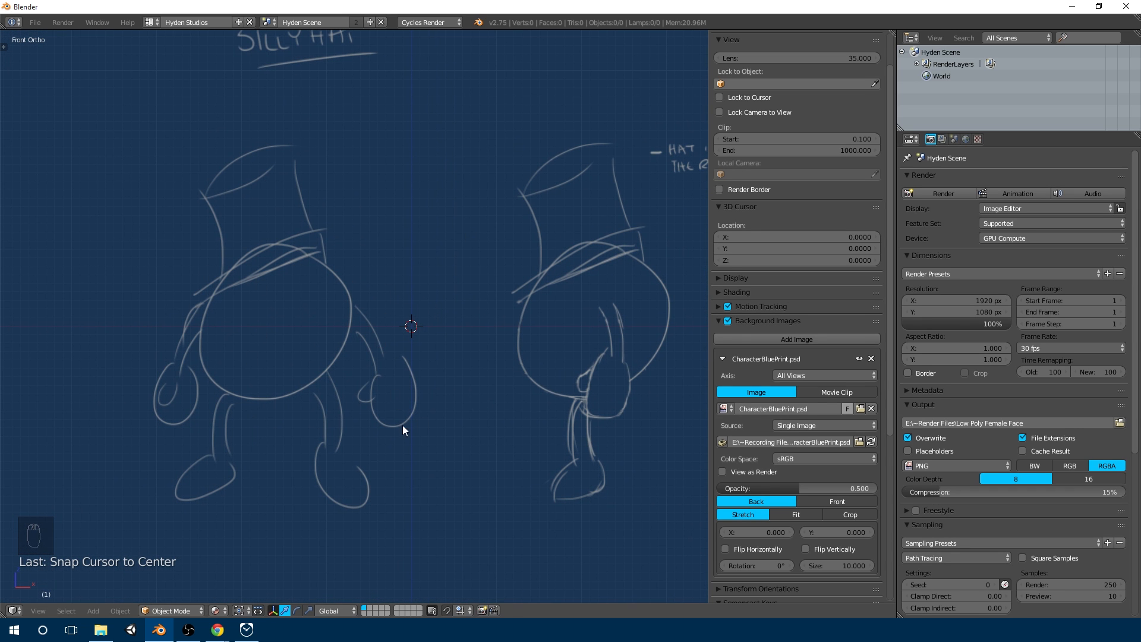
scroll(390, 404, "down", 2)
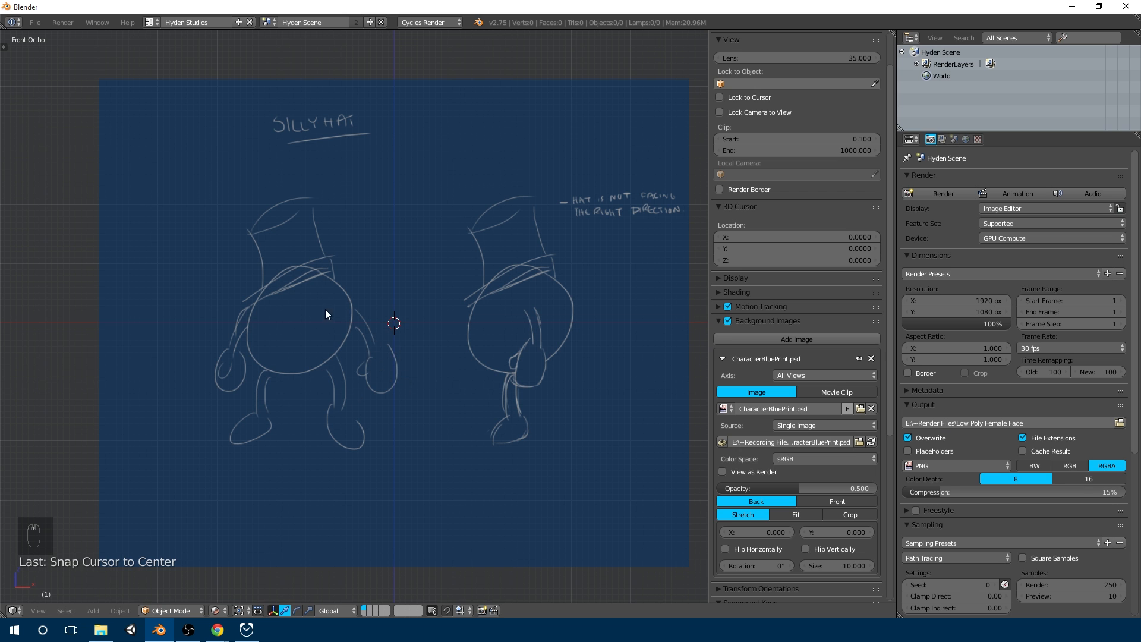
scroll(435, 323, "up", 1)
scroll(500, 344, "down", 1)
middle_click_drag(550, 345, 508, 297, "shift")
middle_click_drag(434, 237, 466, 262, "shift")
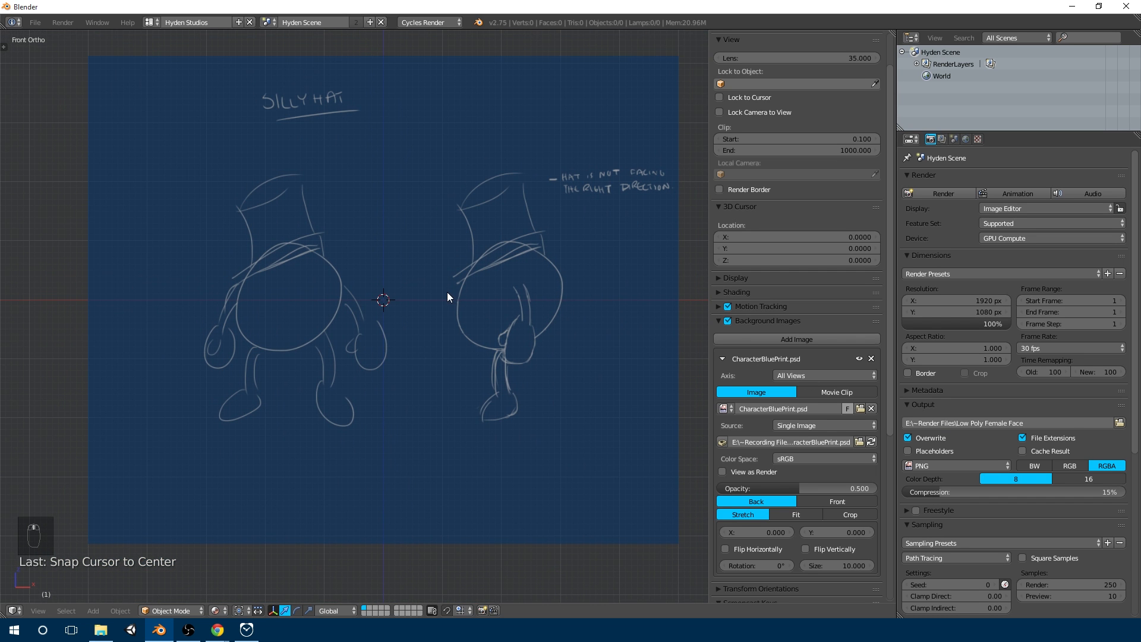
scroll(785, 445, "down", 4)
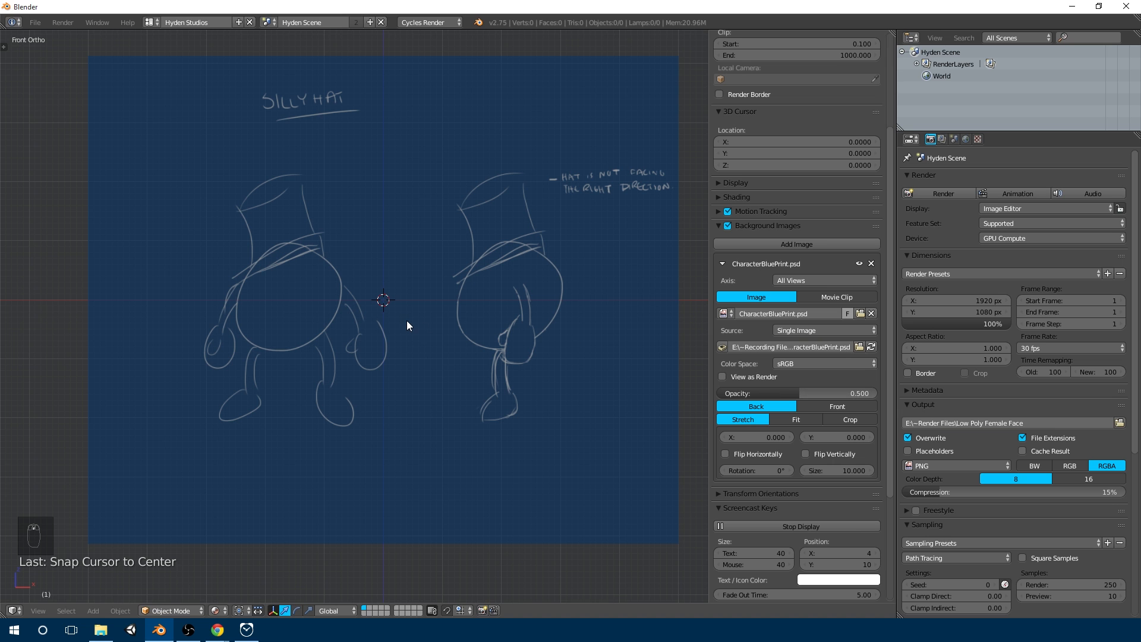
- Compare how the blueprint background appears in the front and right orthographic views
key("KP_3")
key("KP_1")
key("KP_3")
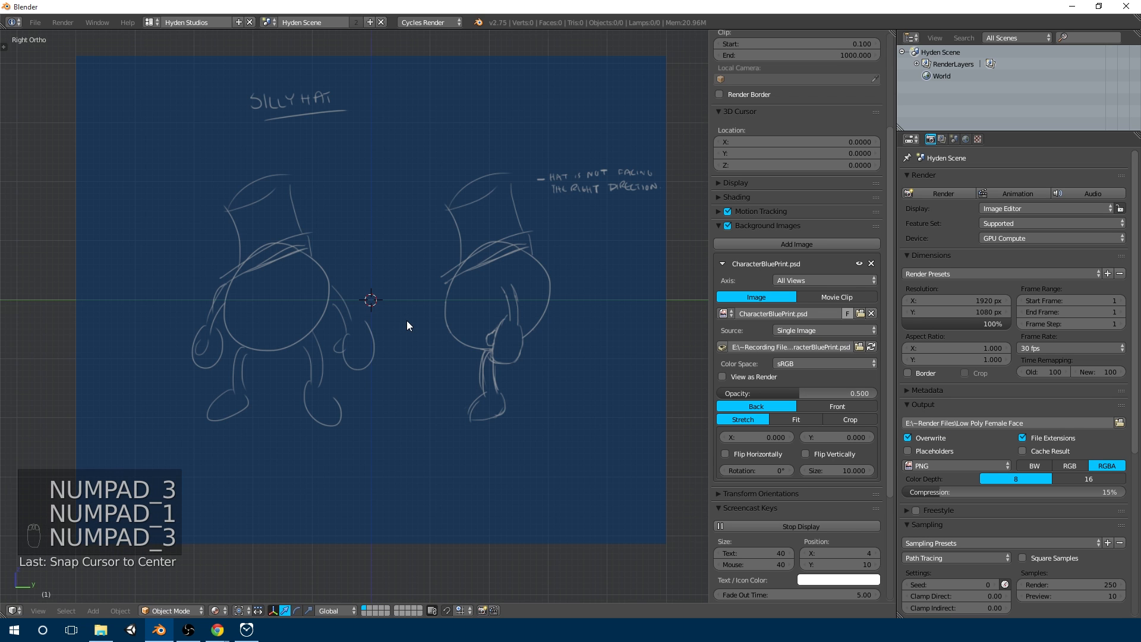
key("KP_1")
key("KP_3")
key("KP_1")
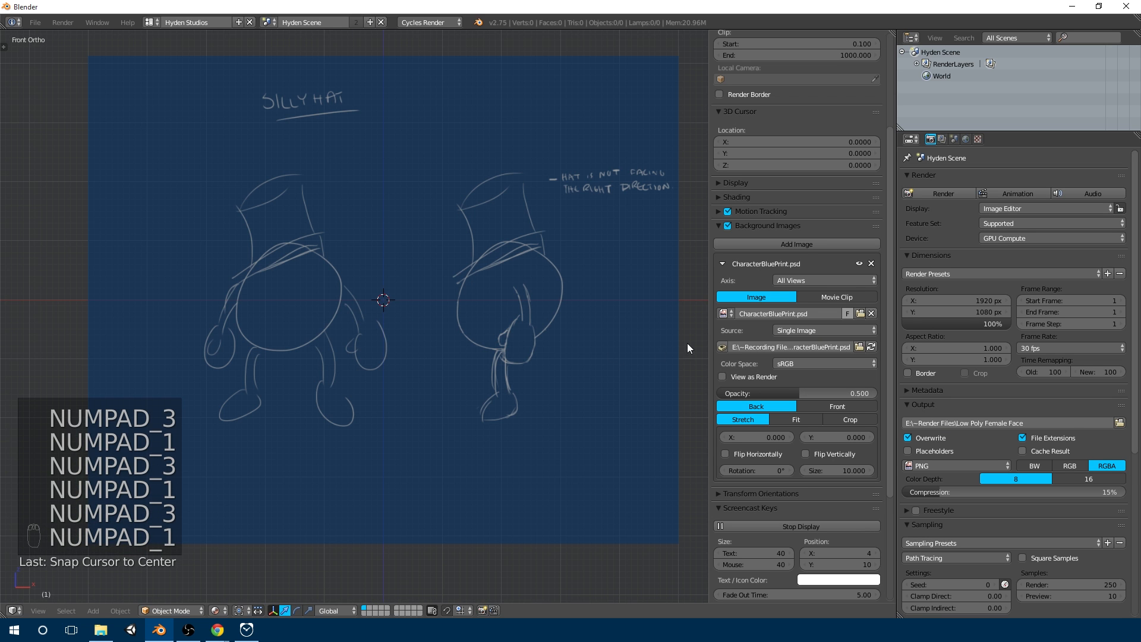
- Limit the blueprint background to the front view and offset it to X 1.600 and Y 2.500, centring the front drawing's feet on the origin
left_click_drag(711, 334, 649, 334)
scroll(782, 381, "down", 4)
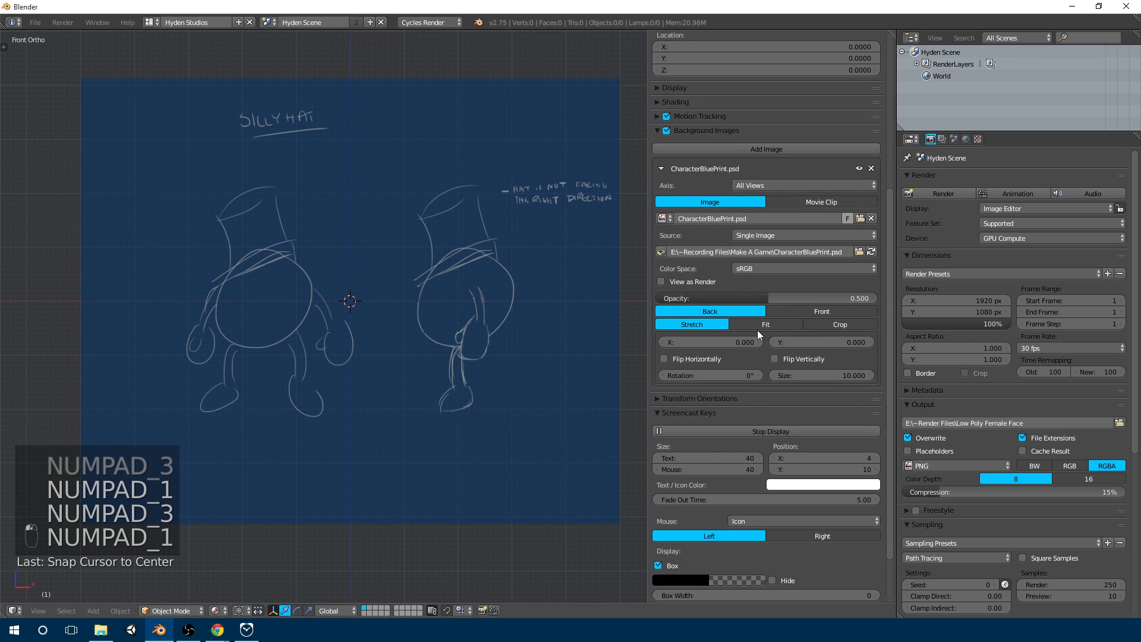
left_click(773, 184)
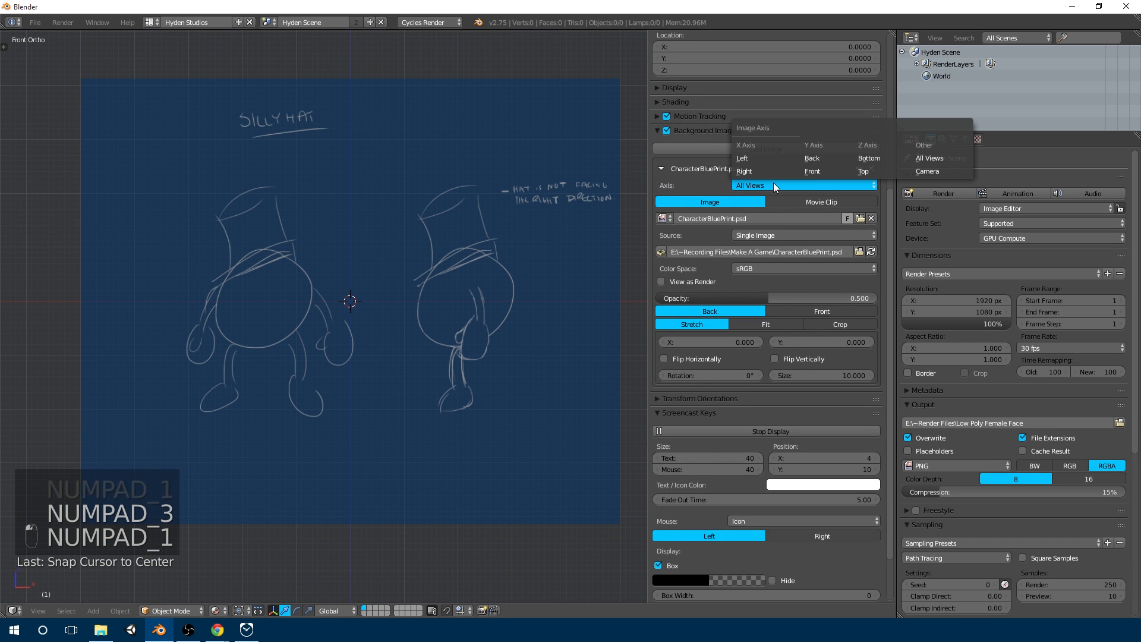
left_click(815, 171)
left_click_drag(743, 328, 789, 328)
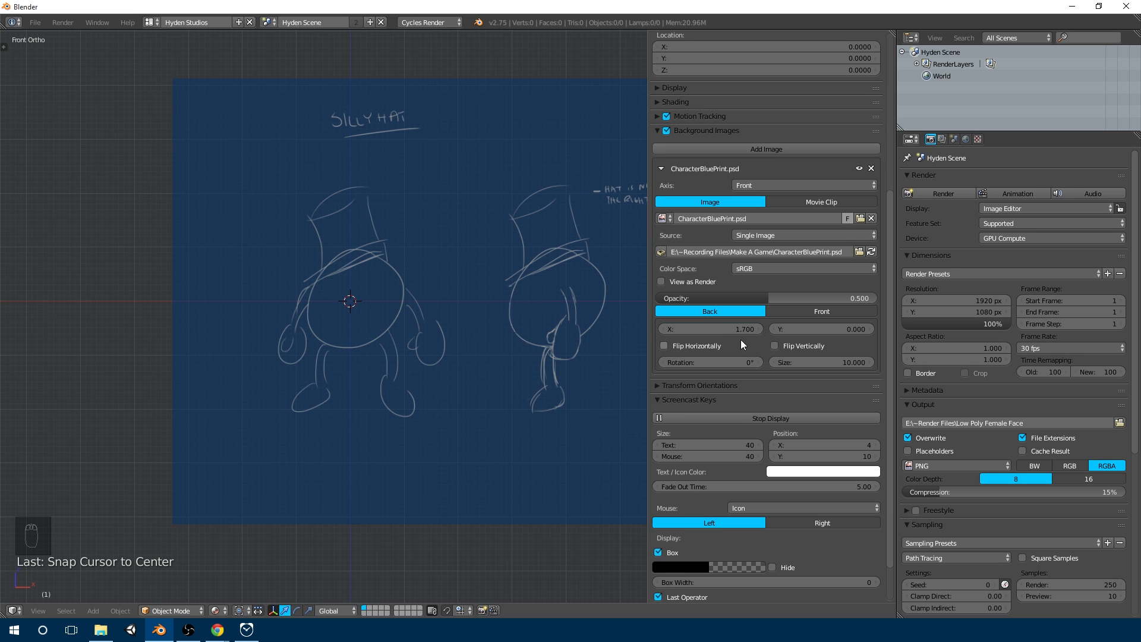
left_click_drag(671, 328, 663, 330)
left_click_drag(835, 330, 897, 330)
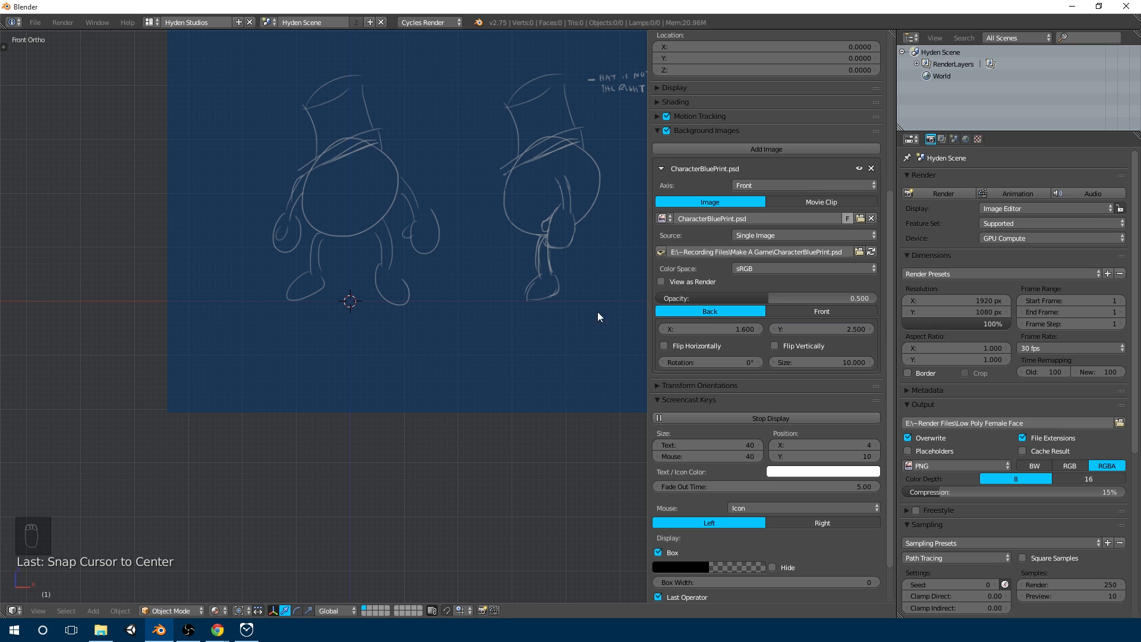
middle_click_drag(510, 234, 480, 310, "shift")
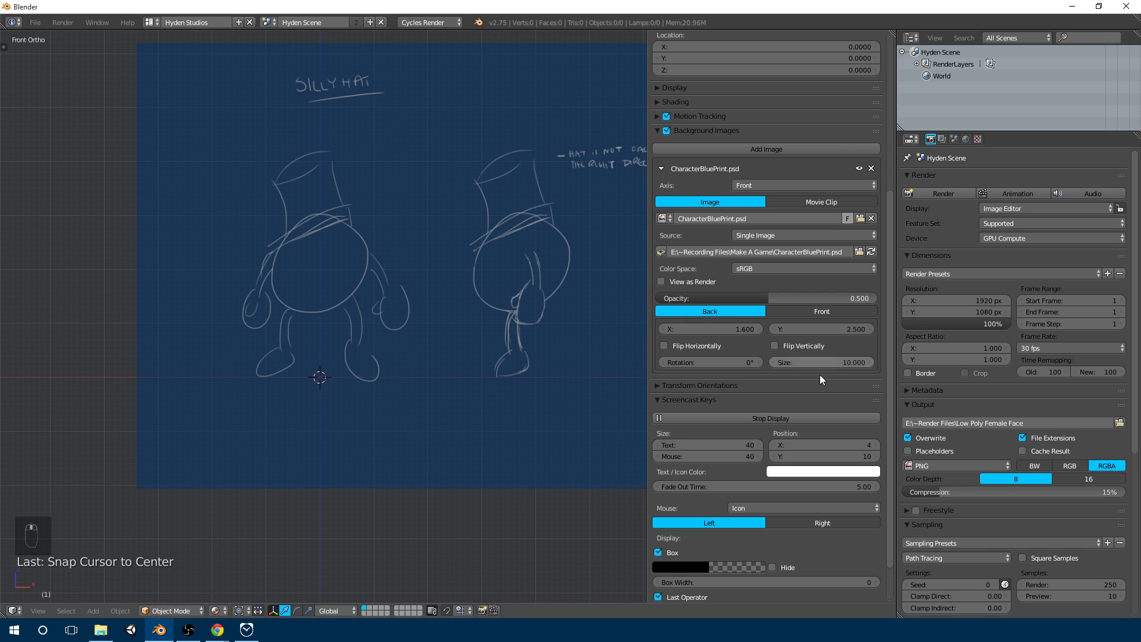
- Add a second background image using the already loaded CharacterBluePrint.psd and limit it to the right view
left_click(794, 148)
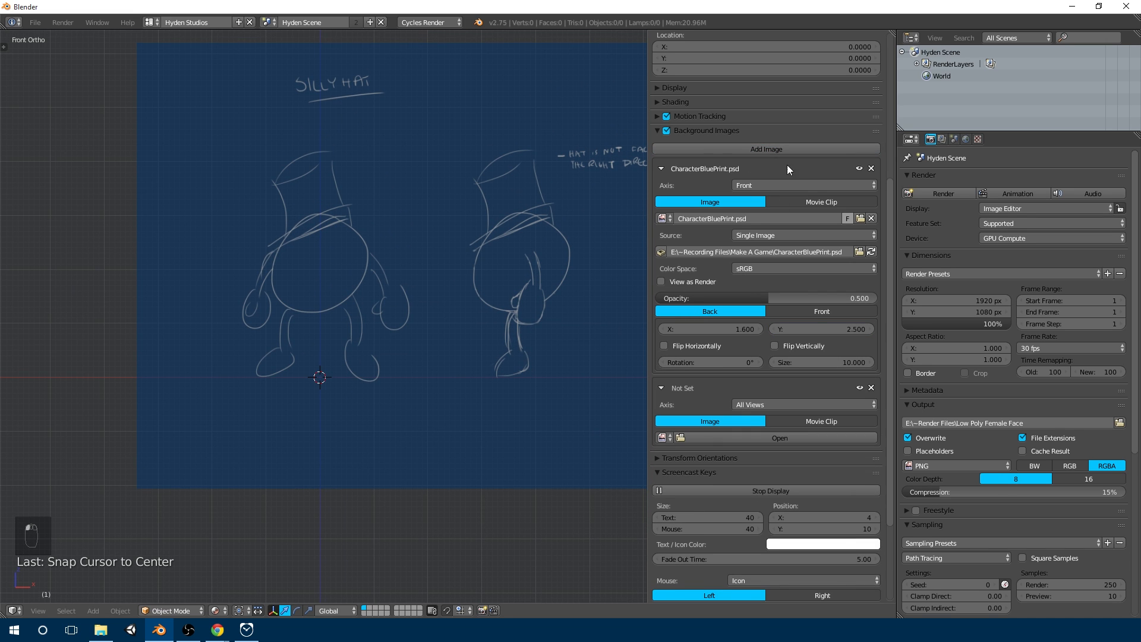
left_click(663, 438)
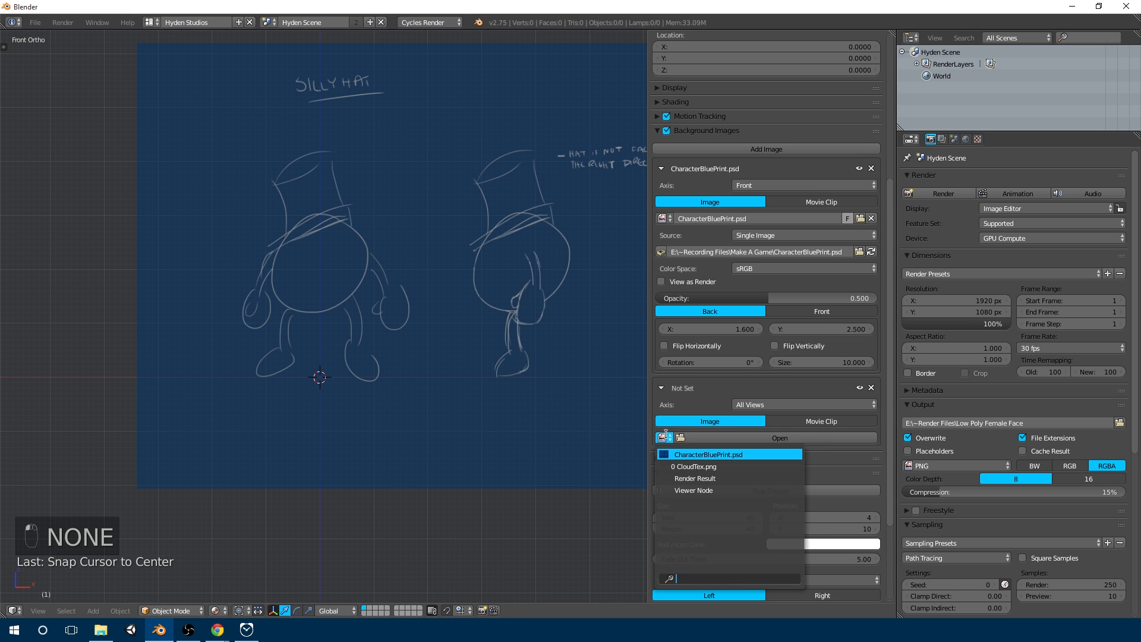
left_click(663, 438)
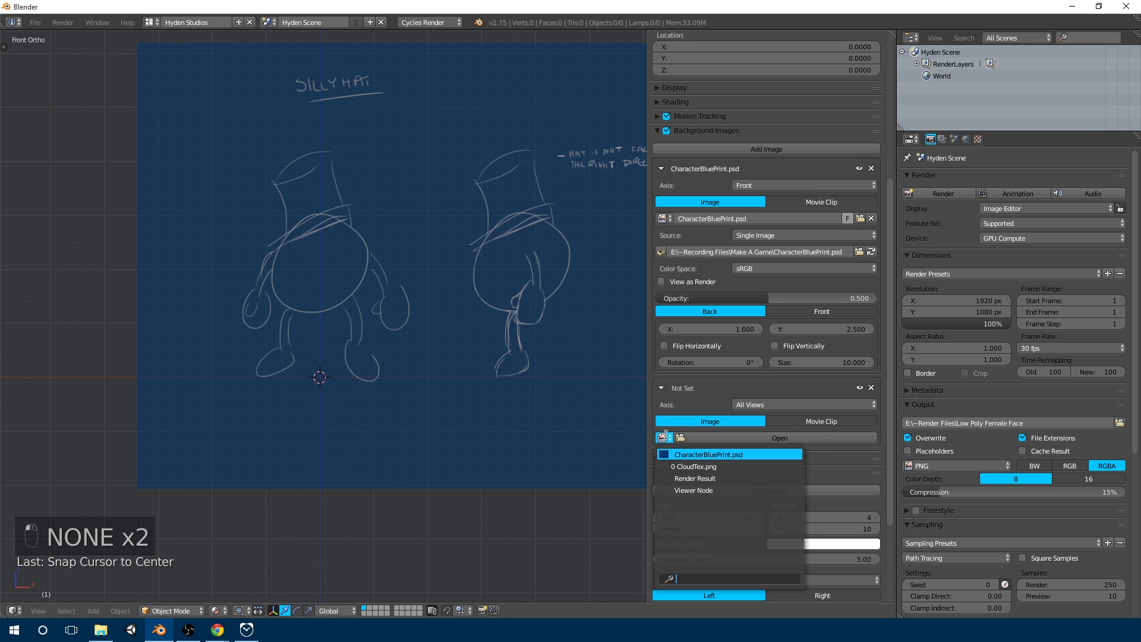
left_click(722, 455)
scroll(753, 441, "down", 1)
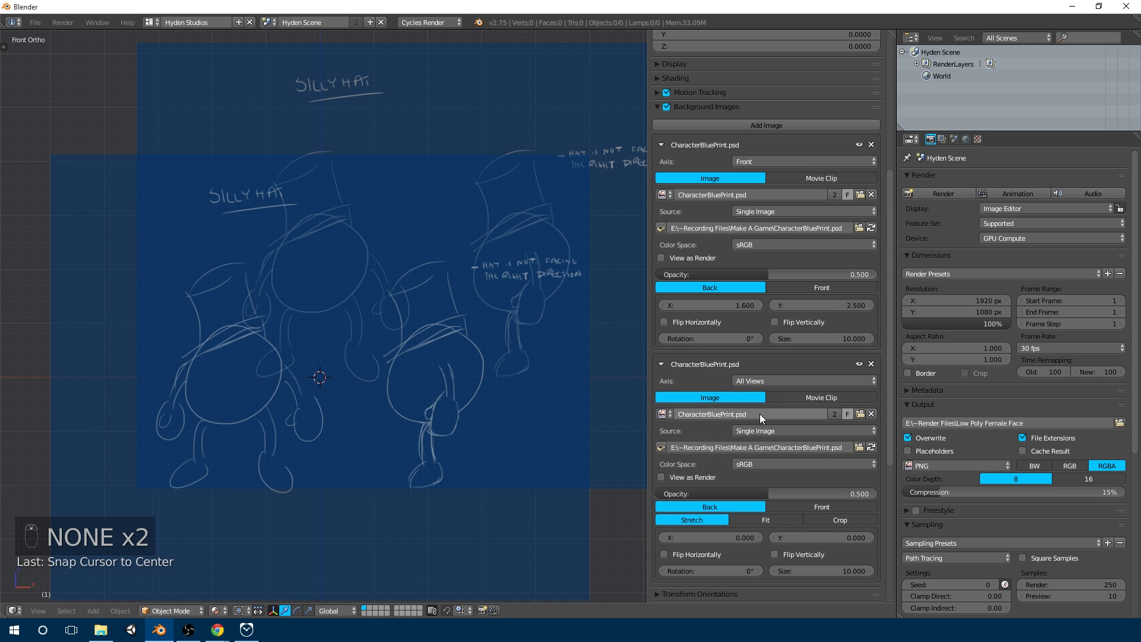
left_click(799, 382)
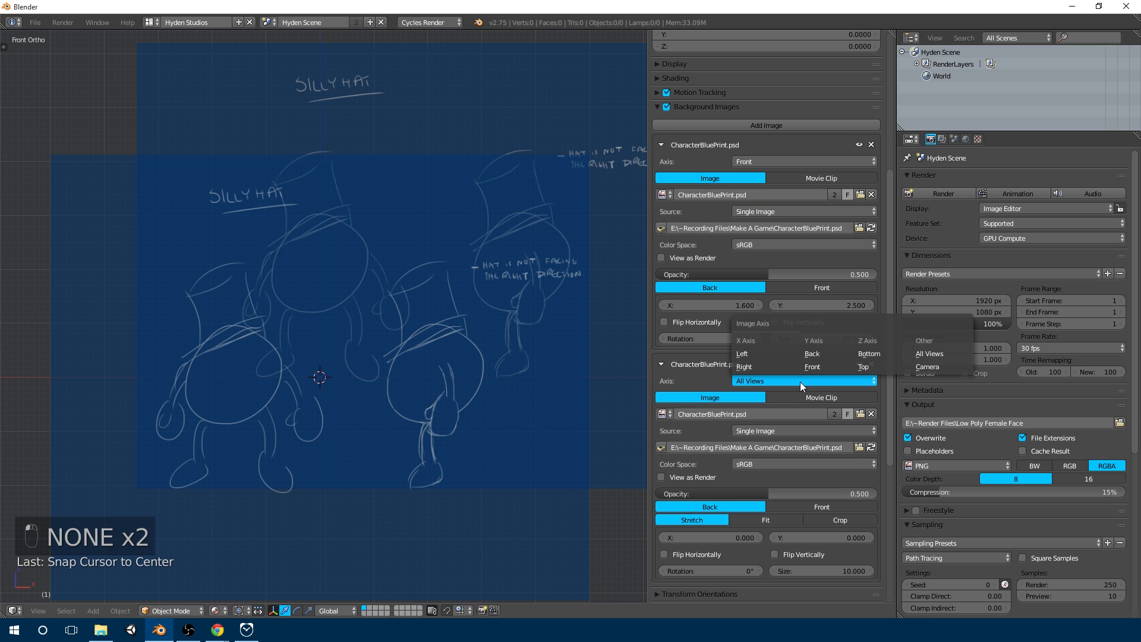
left_click(762, 366)
- In the right view, offset the second blueprint image to X -2.100 and Y 2.500, placing the side drawing's feet on the origin
scroll(762, 366, "down", 2)
scroll(761, 366, "down", 1)
scroll(343, 304, "down", 4)
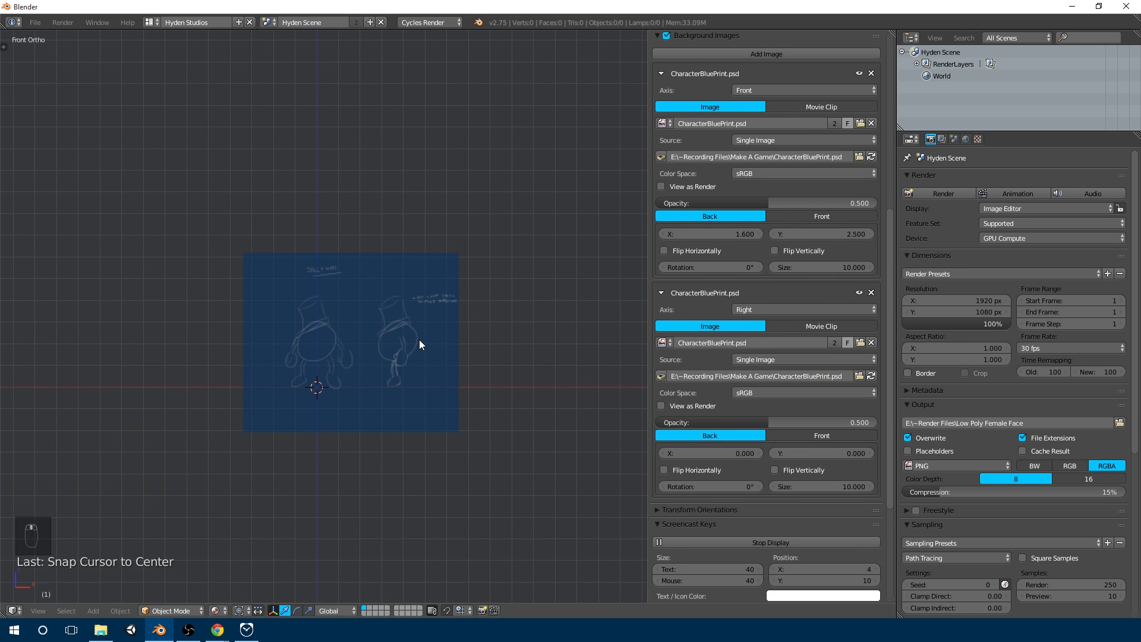
key("KP_3")
middle_click_drag(370, 406, 384, 283, "shift")
scroll(385, 279, "up", 4)
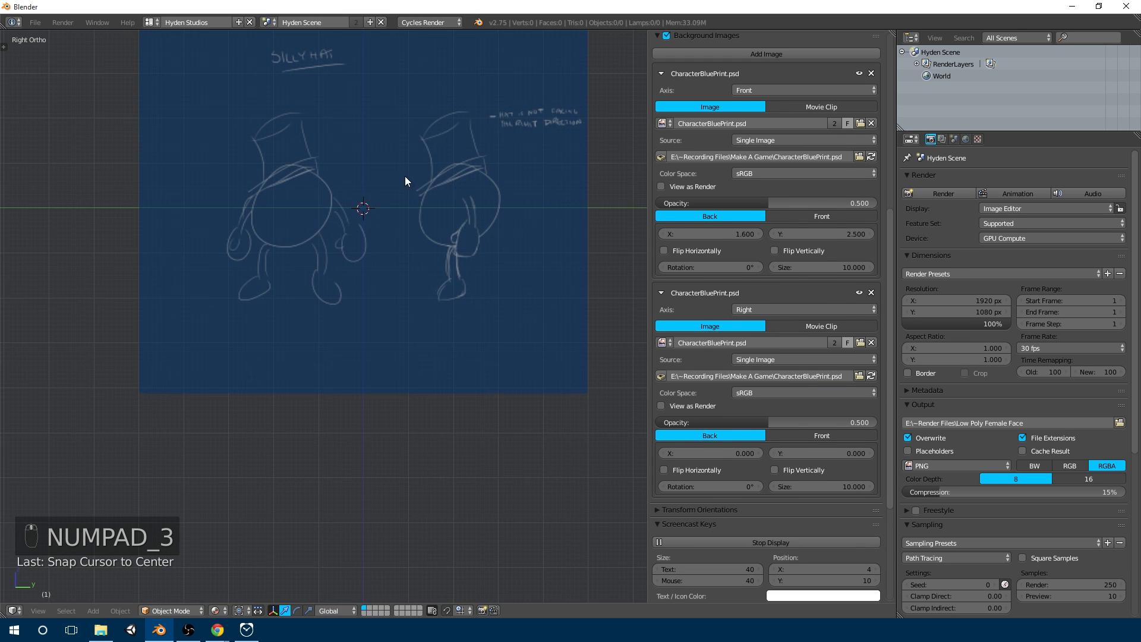
middle_click_drag(401, 196, 381, 256, "shift")
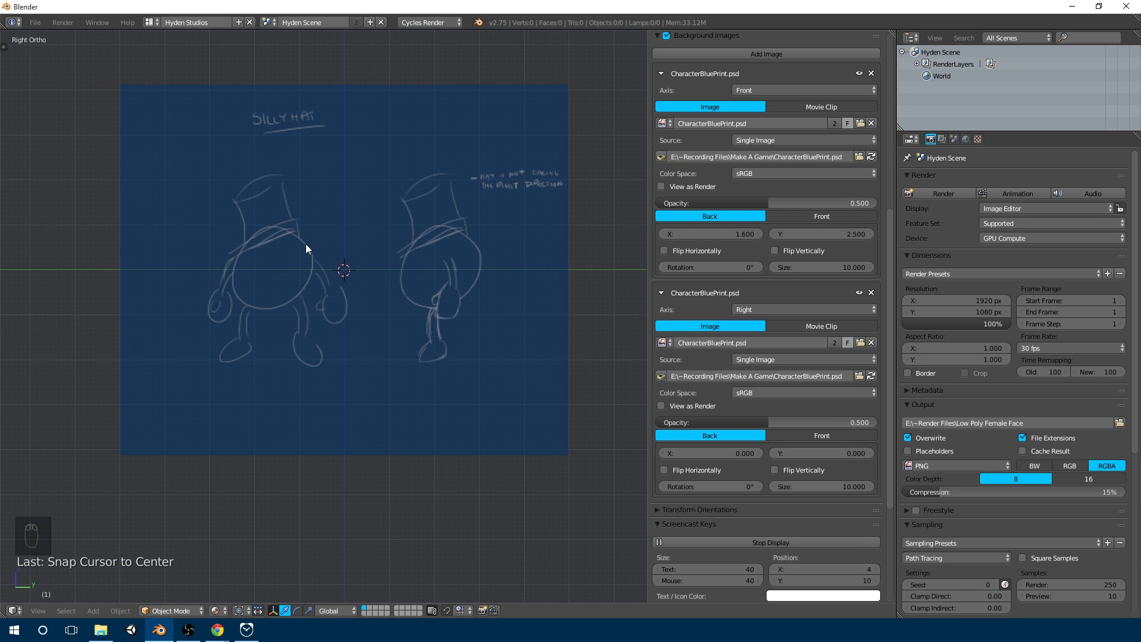
left_click_drag(742, 452, 695, 451)
left_click_drag(846, 455, 903, 455)
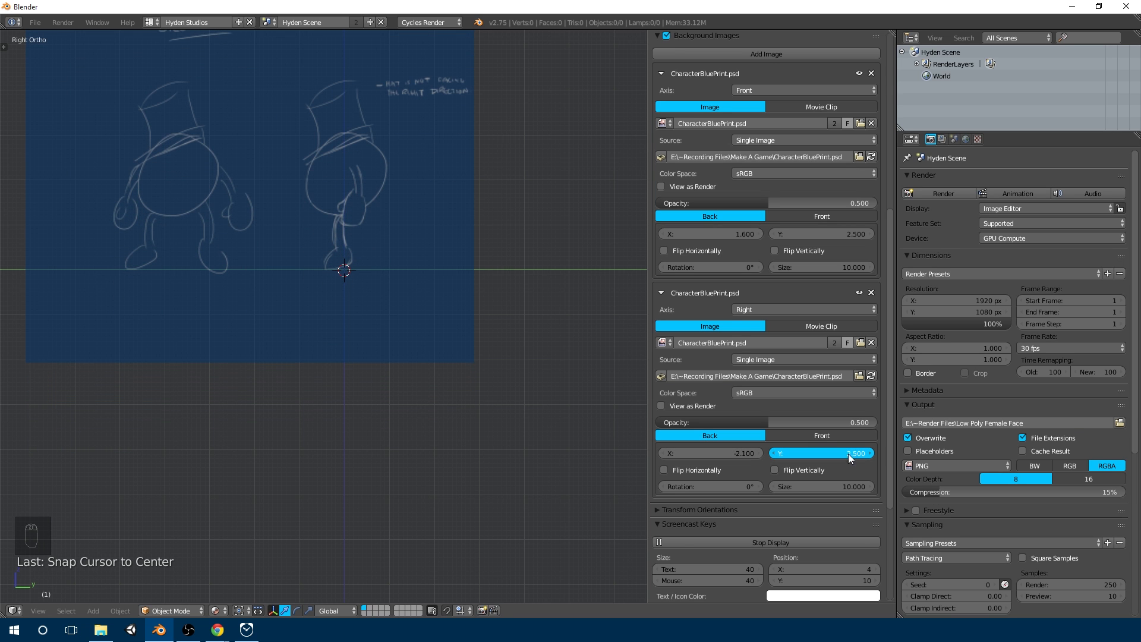
- Check the alignment of the two blueprint images by alternating between the front and right views
middle_click_drag(479, 218, 489, 326, "shift")
key("KP_1")
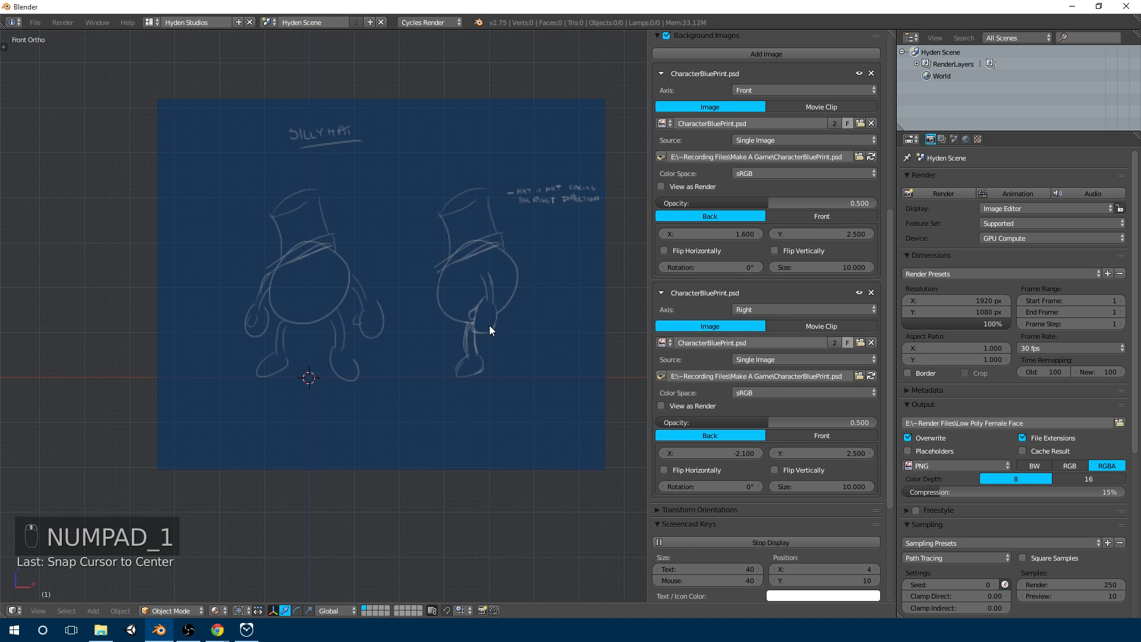
key("KP_3")
key("KP_1")
key("KP_3")
key("KP_1")
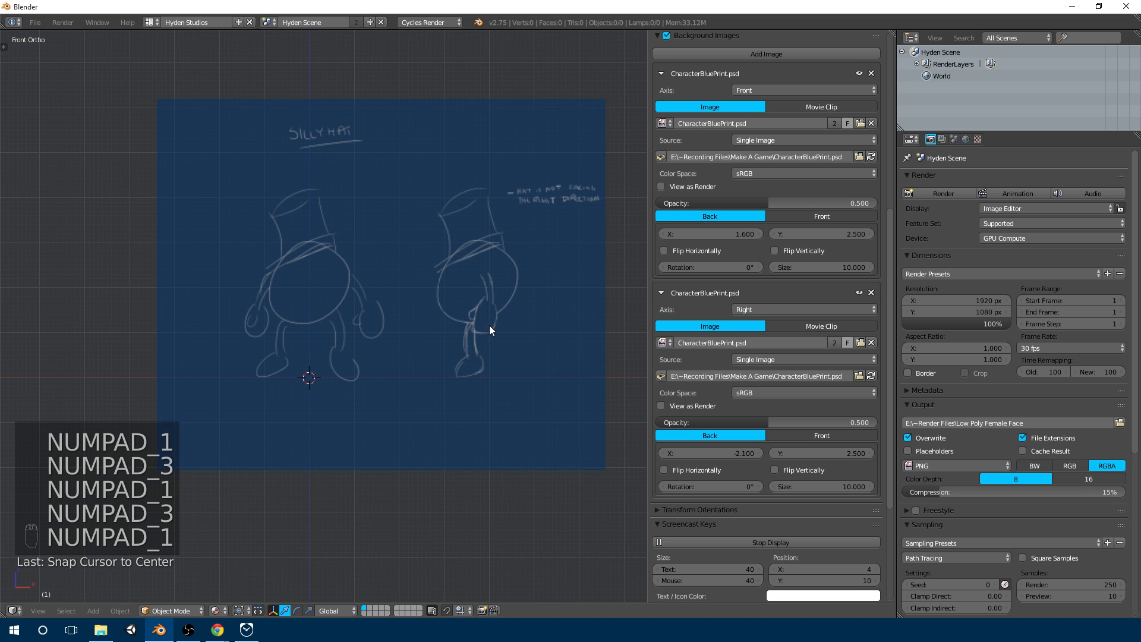
- Compare the feet and body positions of the front and side drawings by switching repeatedly between the two orthographic views
key("KP_3")
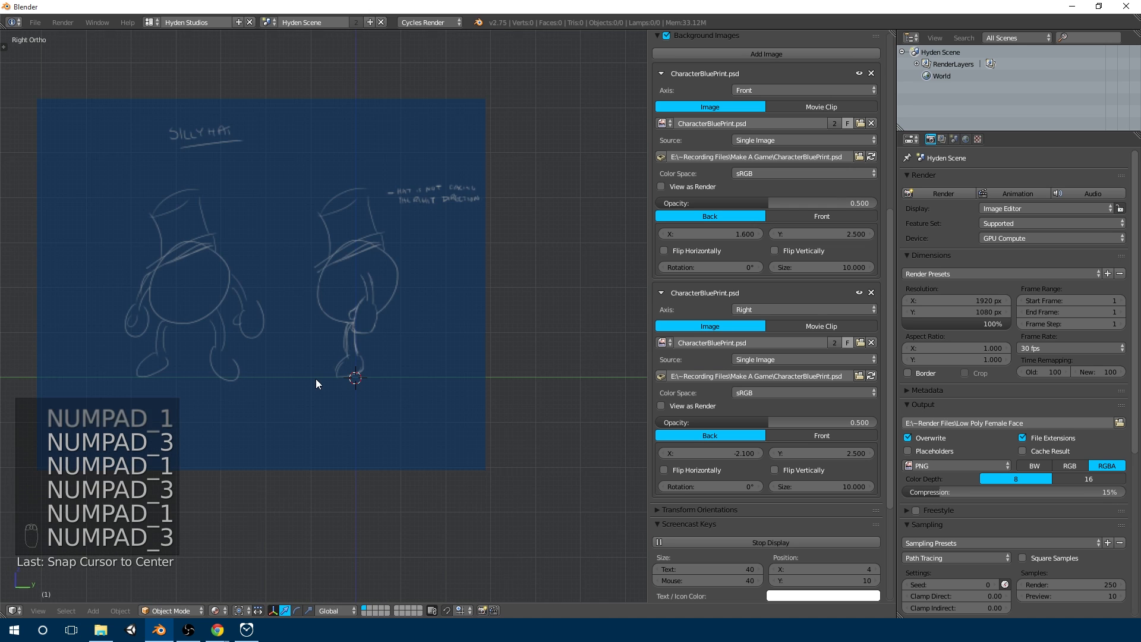
key("KP_1")
key("KP_3")
key("KP_1")
key("KP_3")
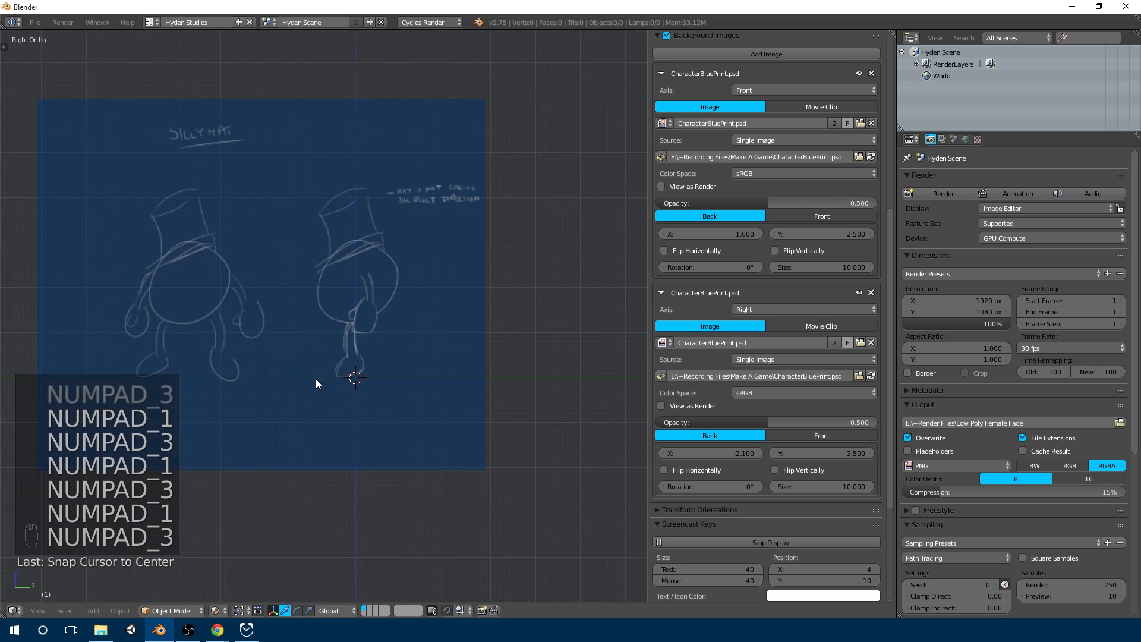
key("KP_1")
key("KP_3")
key("KP_1")
key("KP_3")
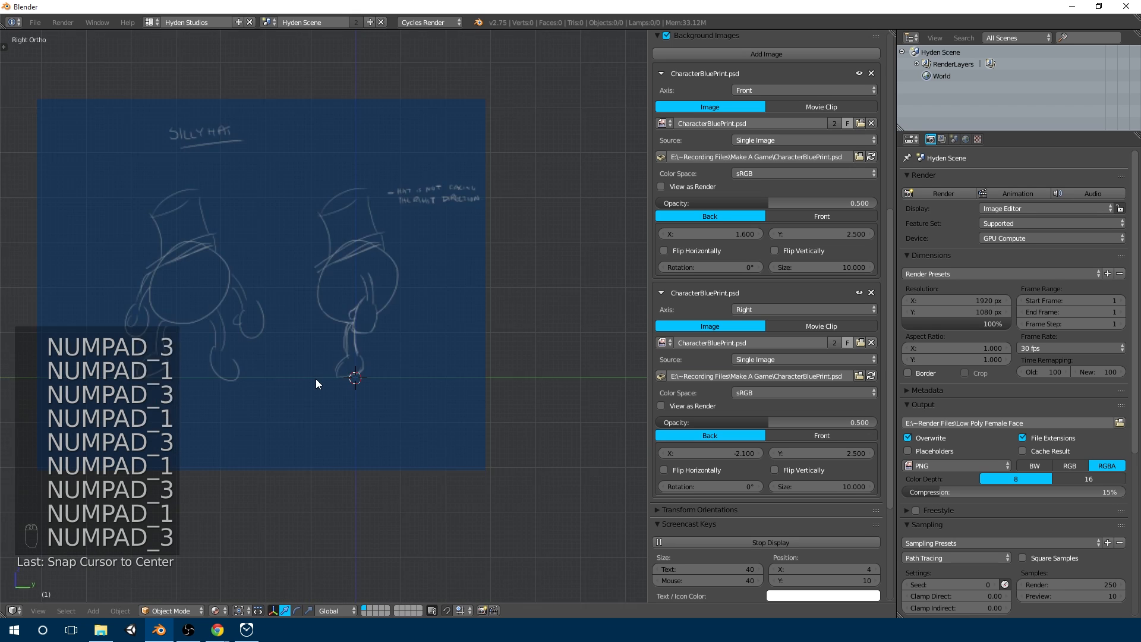
key("KP_1")
- Narrow and hide the properties sidebar, and show the tool shelf beside the front blueprint view
scroll(369, 298, "up", 3)
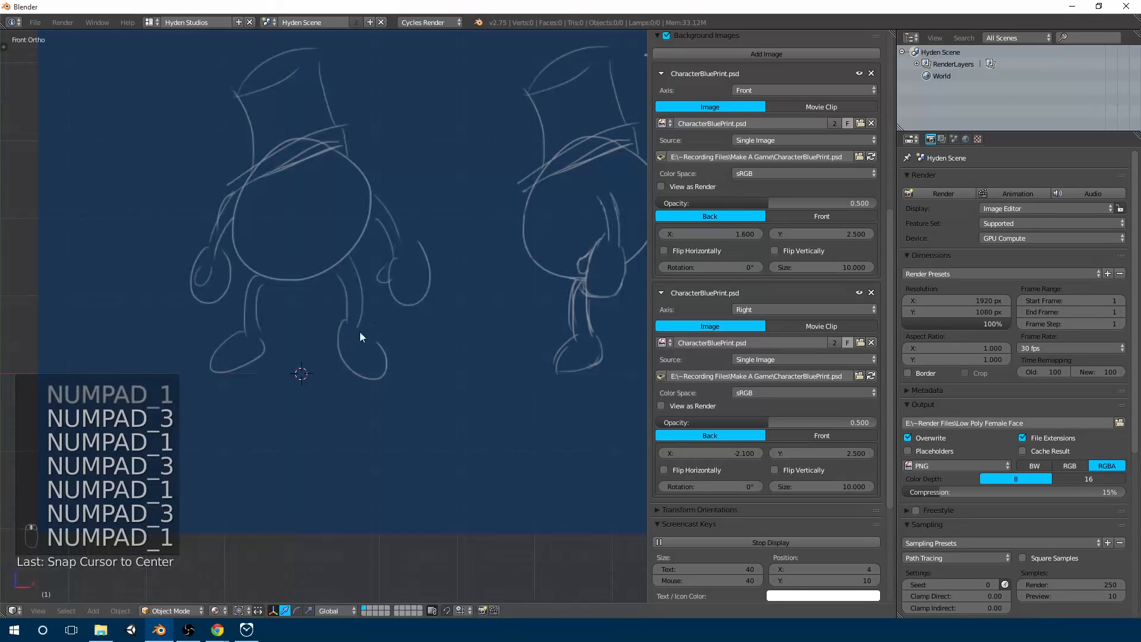
left_click_drag(647, 180, 737, 202)
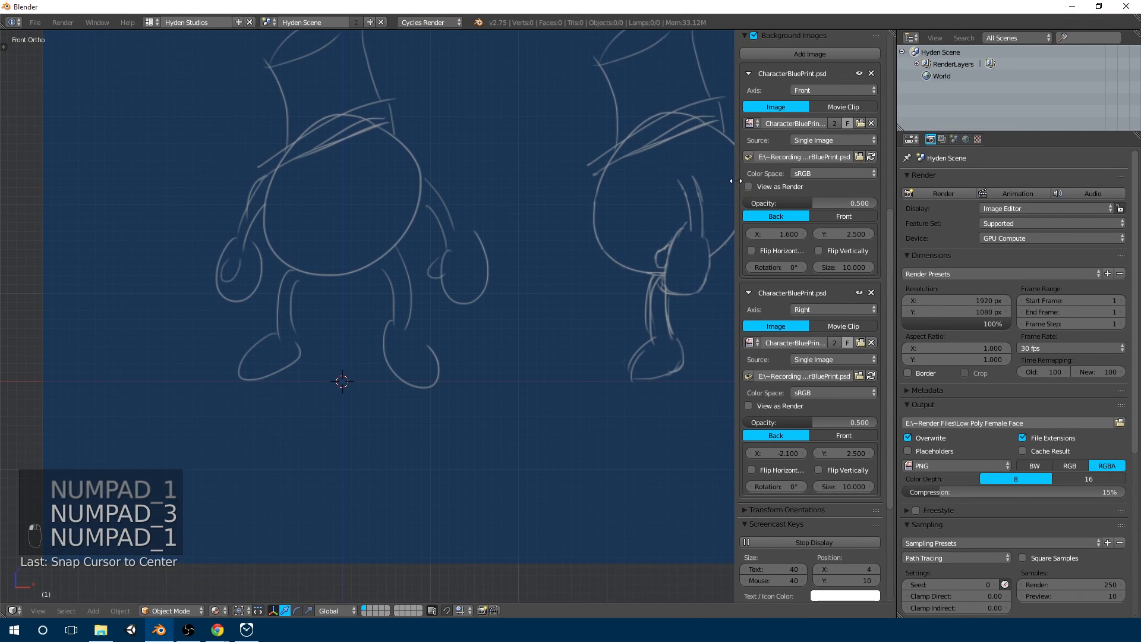
key("n")
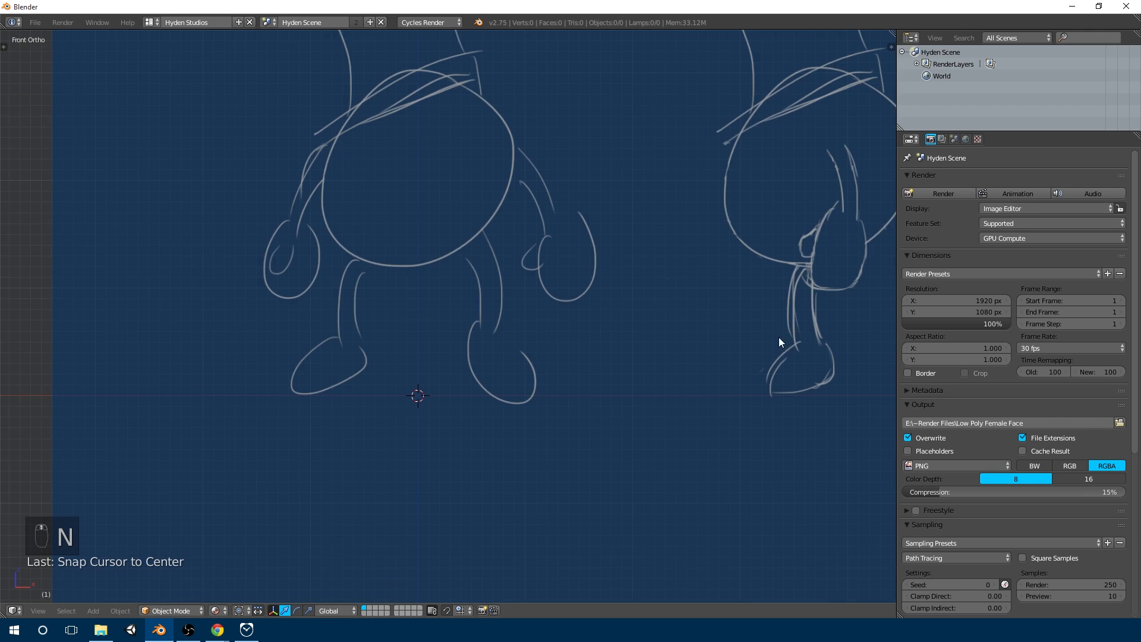
scroll(604, 256, "down", 4)
scroll(498, 381, "up", 5)
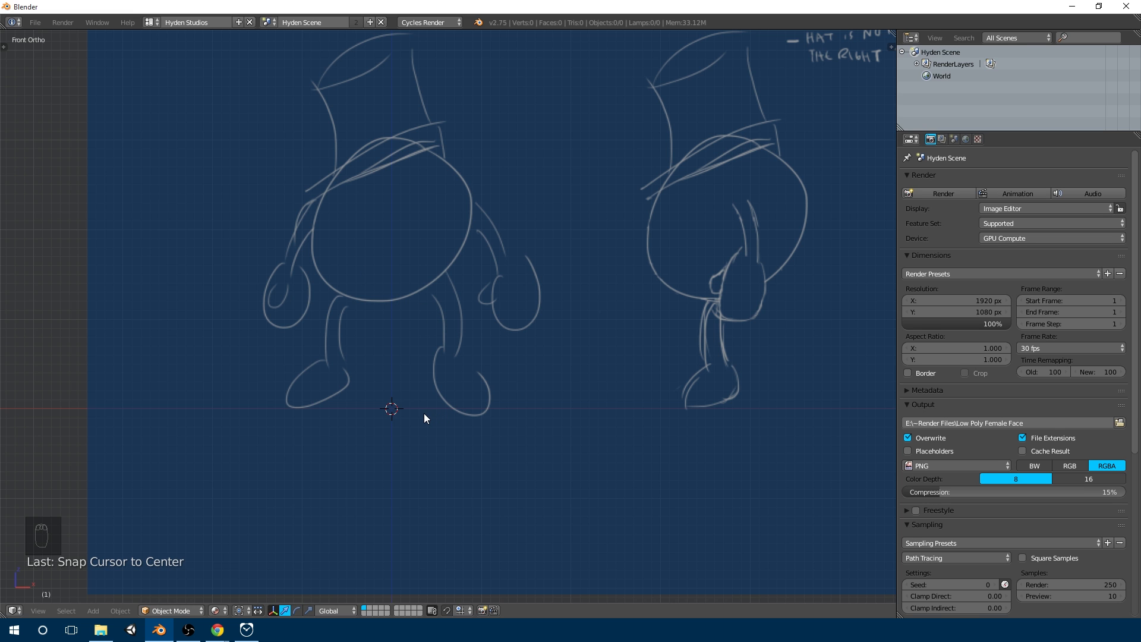
key("shift+a")
mouse_move(425, 416)
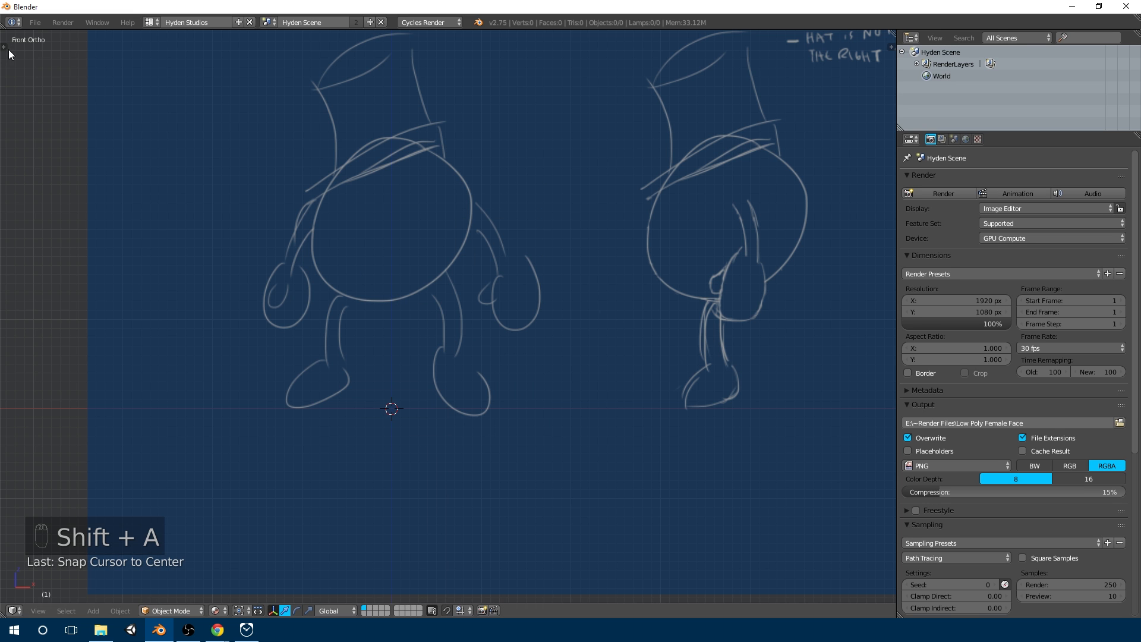
left_click(6, 47)
- Add a UV sphere at the origin and set it to 8 segments and 8 rings
key("shift+a")
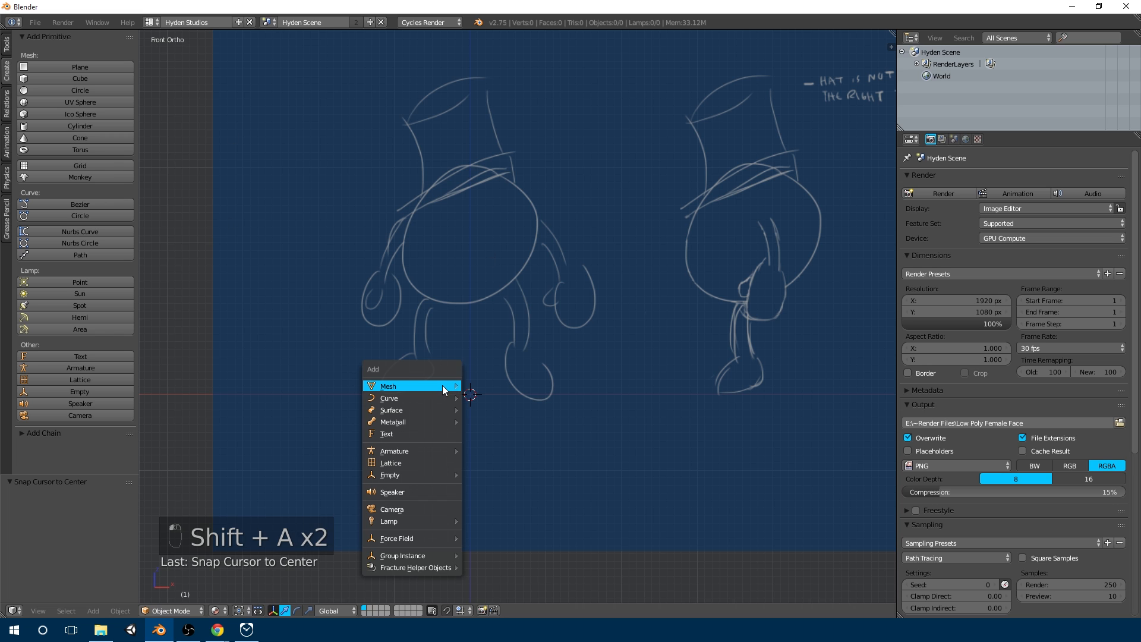
mouse_move(444, 387)
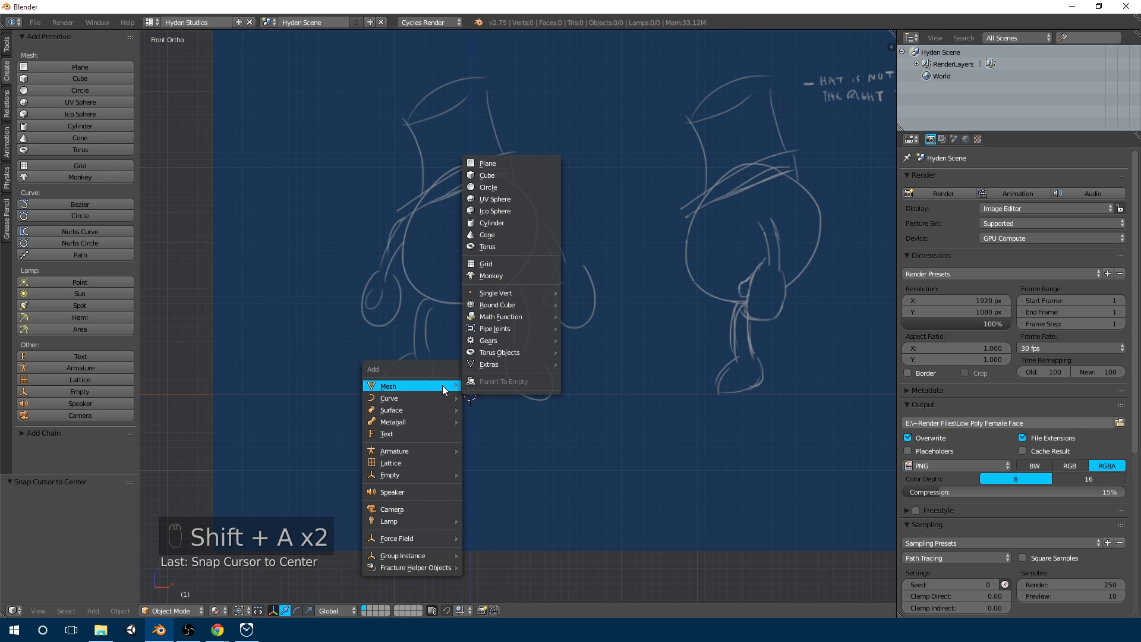
left_click(522, 198)
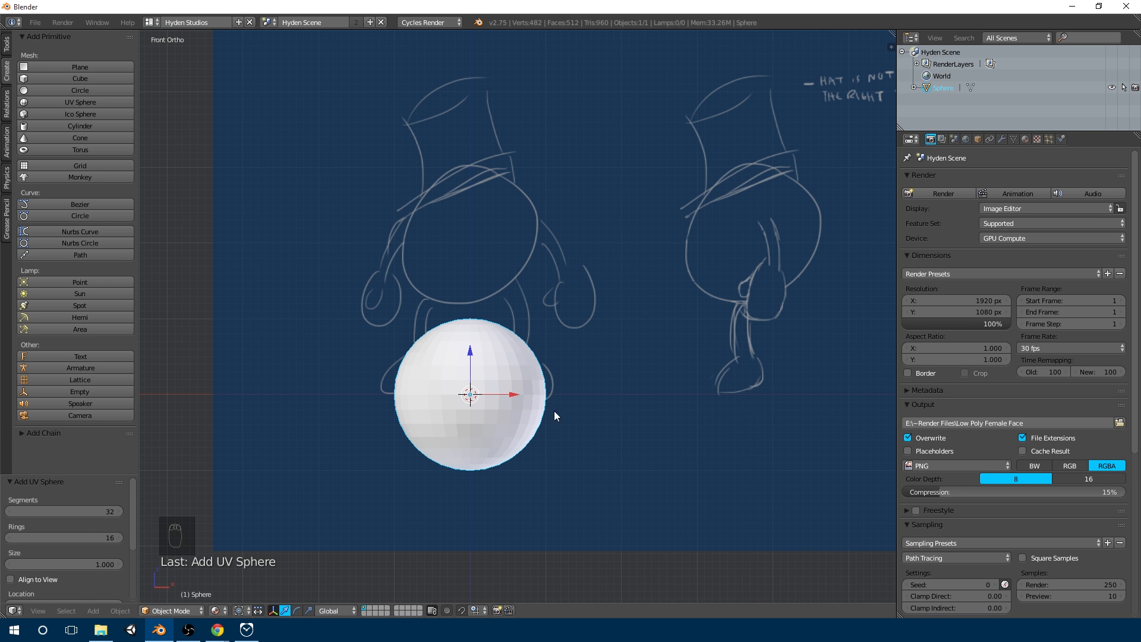
scroll(515, 395, "up", 3)
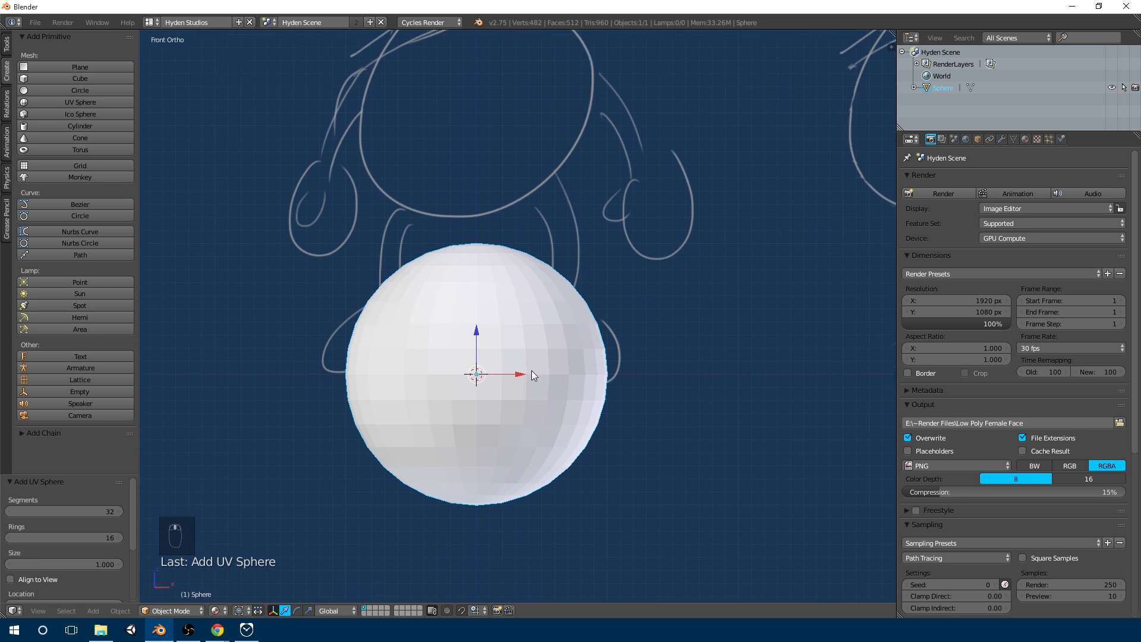
left_click(99, 508)
type("8")
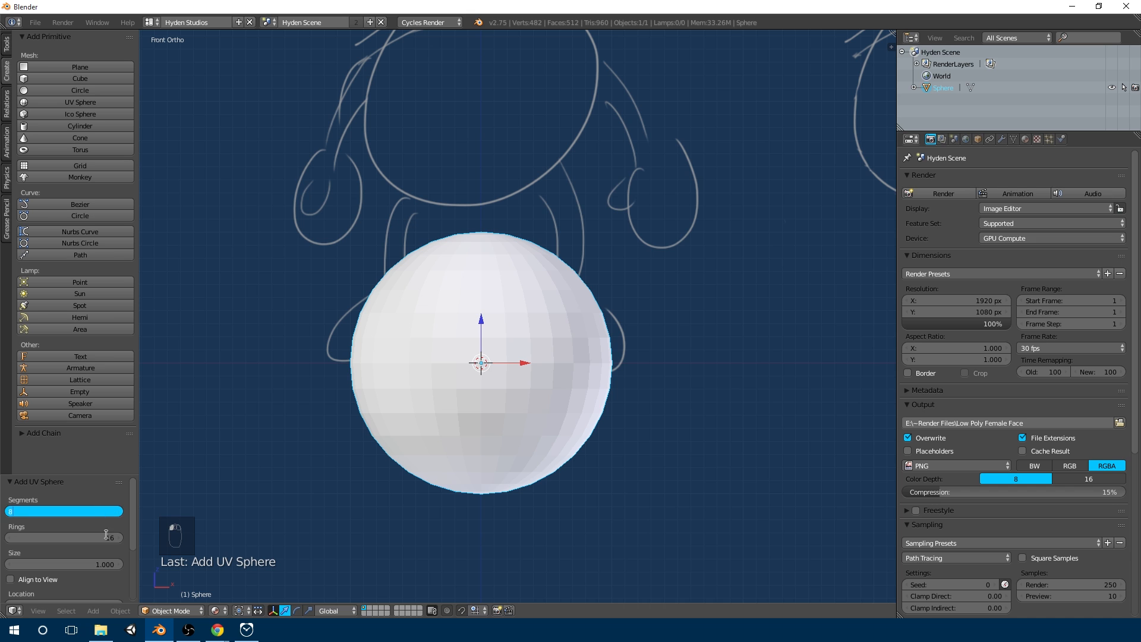
key("Return")
left_click(109, 535)
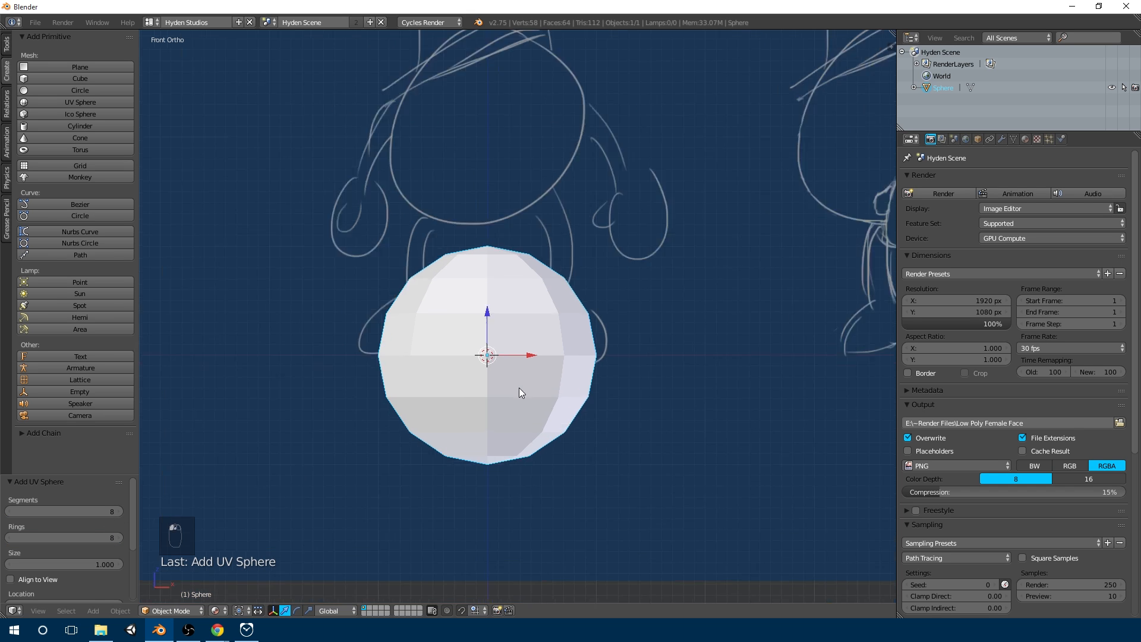
- Set the UV sphere's rings to 4, and delete the sphere
left_click(109, 535)
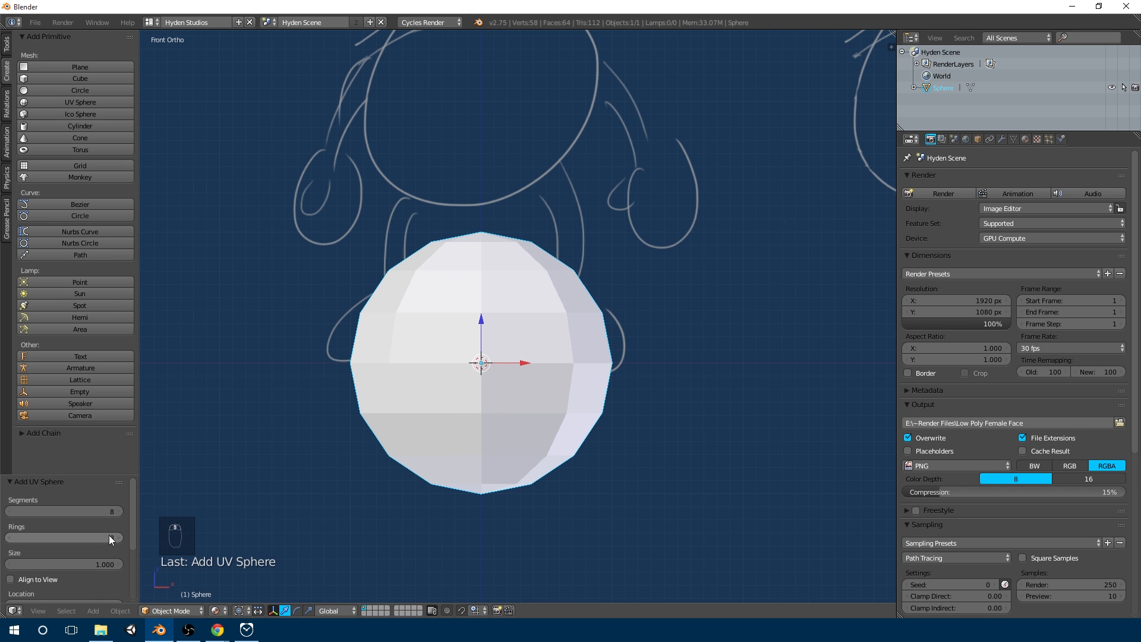
type("8")
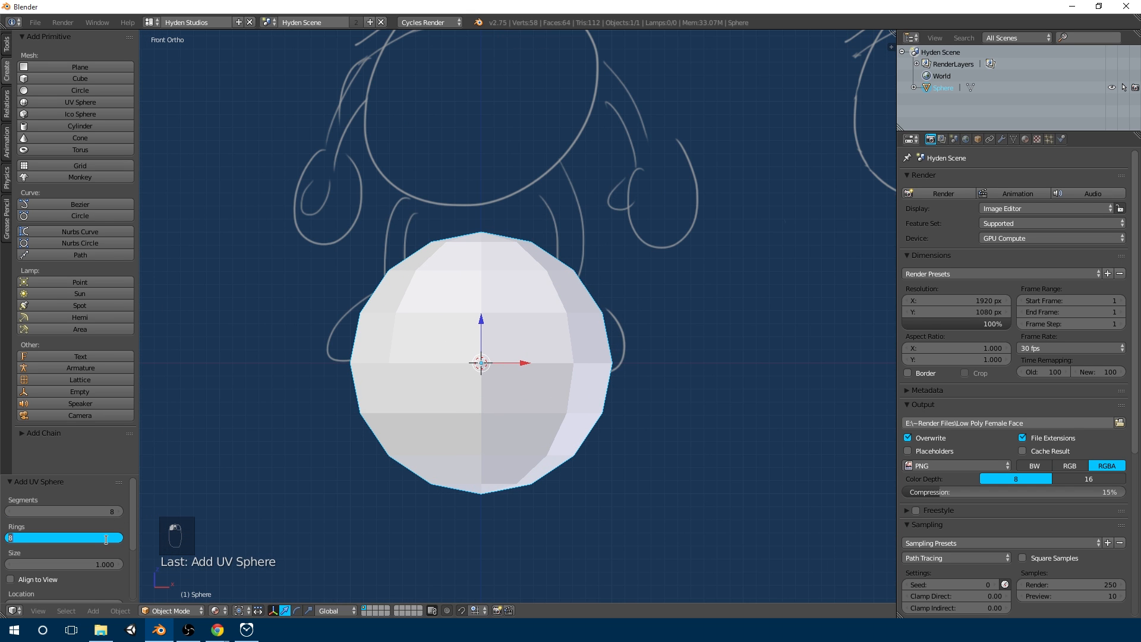
type("4")
key("Return")
left_click(109, 511)
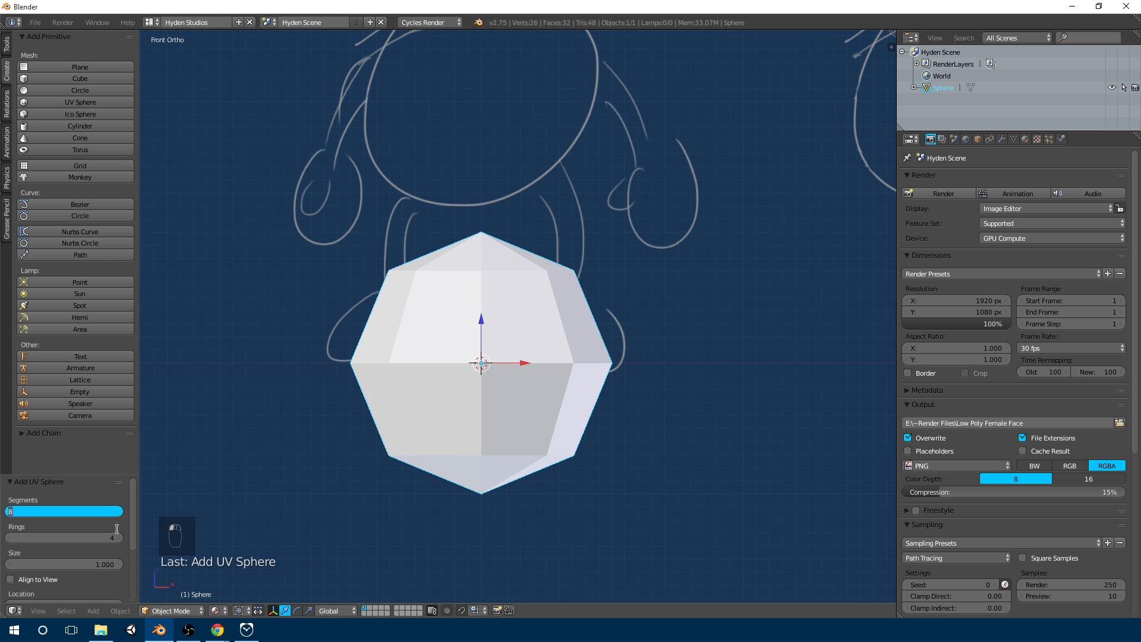
key("Return")
scroll(486, 369, "down", 4)
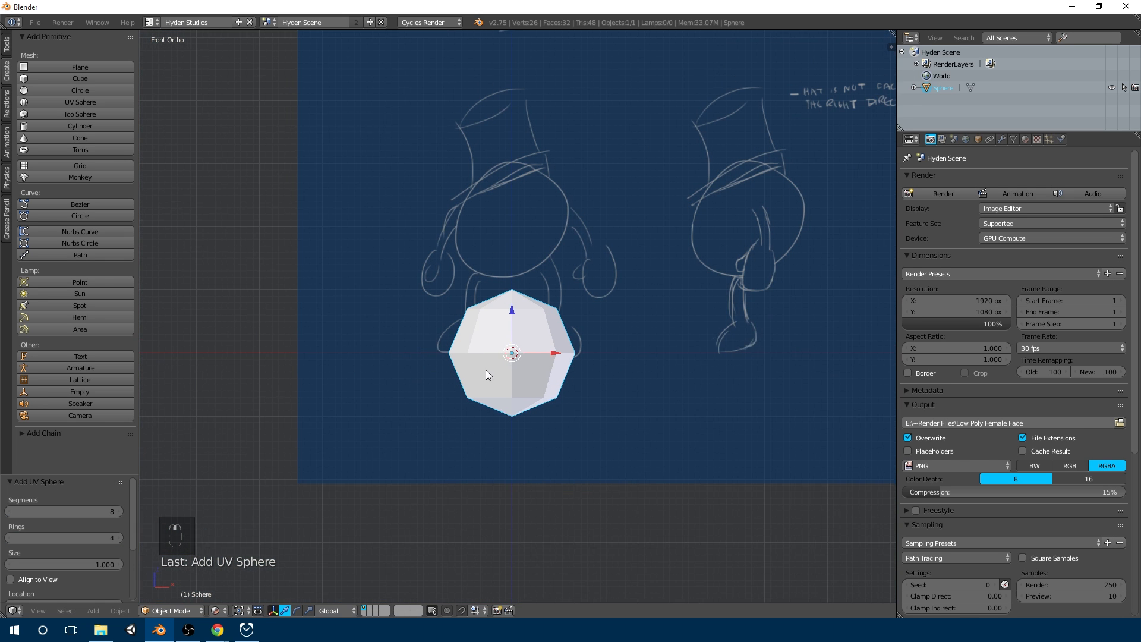
key("Delete")
- Add a mesh cylinder at the origin and set it to 8 vertices
key("shift+a")
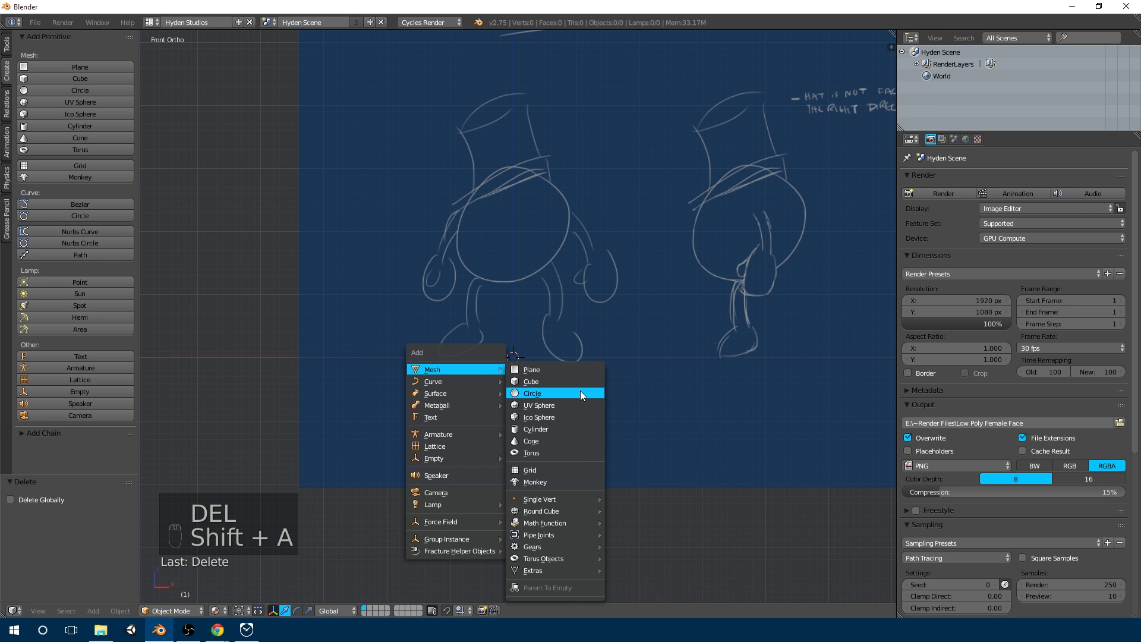
left_click(568, 430)
scroll(563, 391, "up", 2)
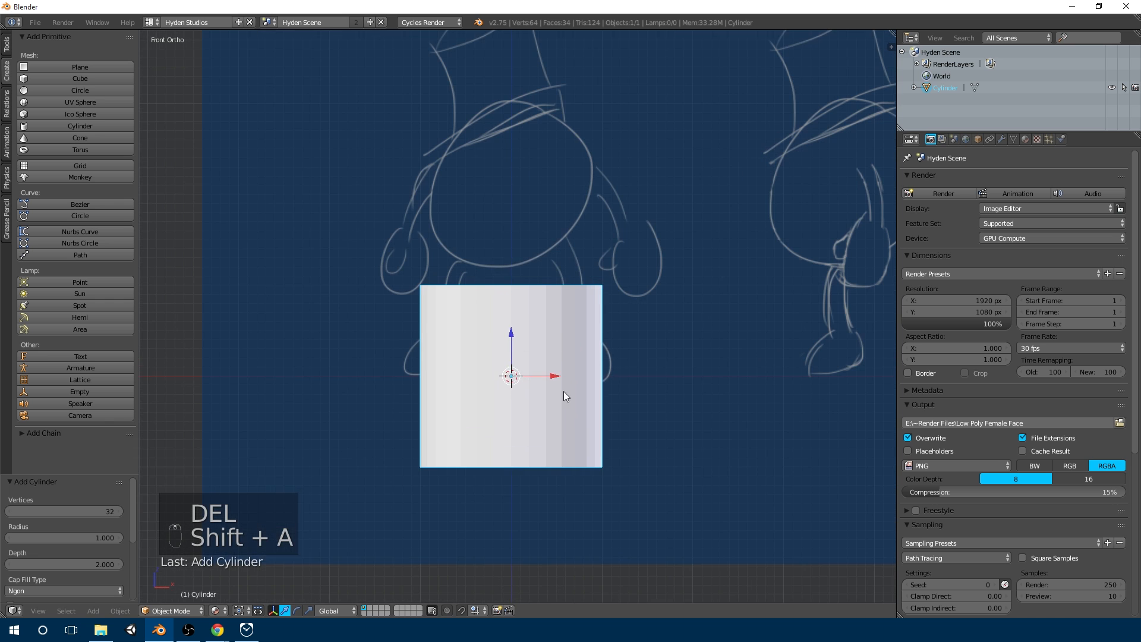
left_click(107, 505)
type("8")
key("Return")
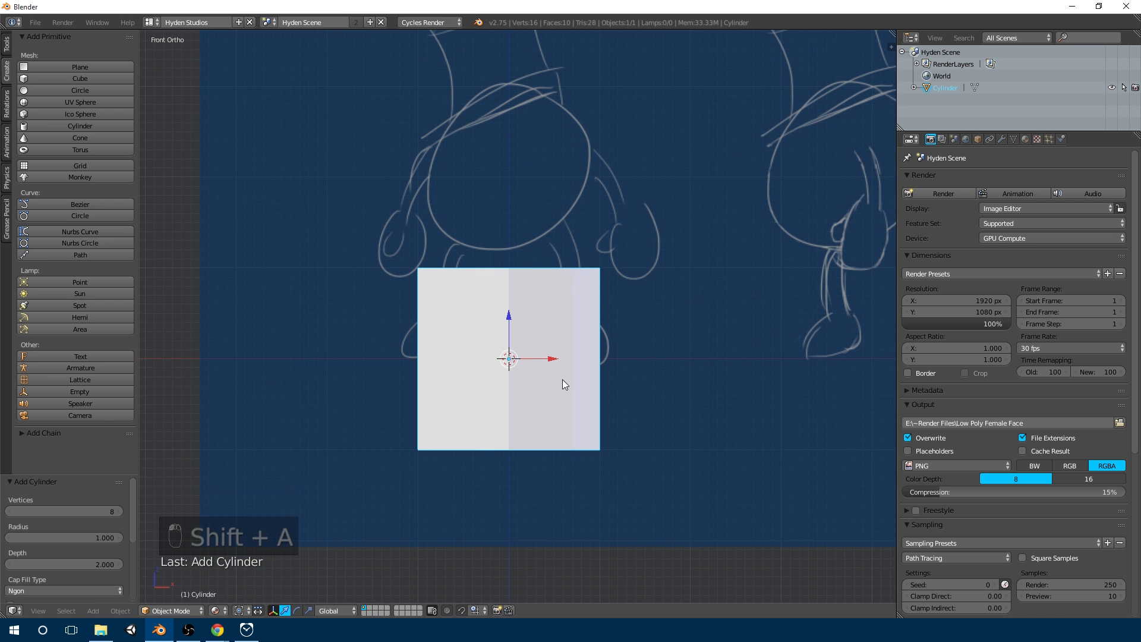
- Try to move the cylinder object up along Z toward the body drawing, and undo the move
scroll(545, 322, "up", 1, "shift")
scroll(545, 322, "up", 2, "shift")
mouse_move(580, 329)
middle_mouse_down()
mouse_move(509, 394)
mouse_move(598, 359)
mouse_move(501, 397)
mouse_move(529, 410)
mouse_move(562, 401)
mouse_move(482, 384)
mouse_move(551, 421)
mouse_move(527, 439)
middle_mouse_up()
key("KP_1")
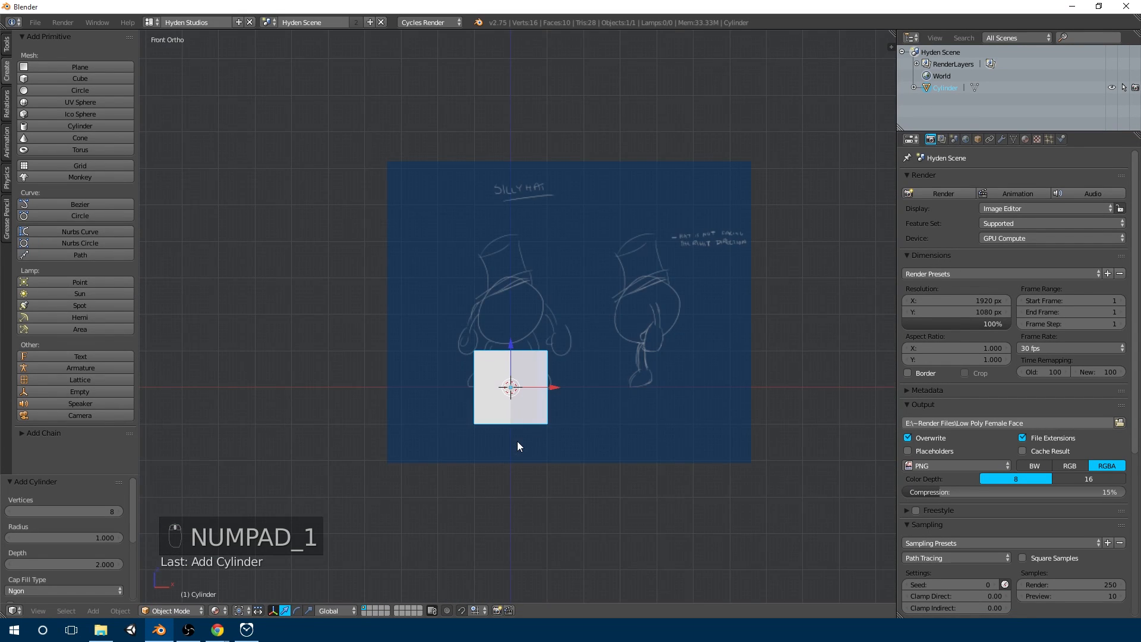
scroll(516, 441, "up", 3)
left_click_drag(504, 403, 522, 275)
key("ctrl+z")
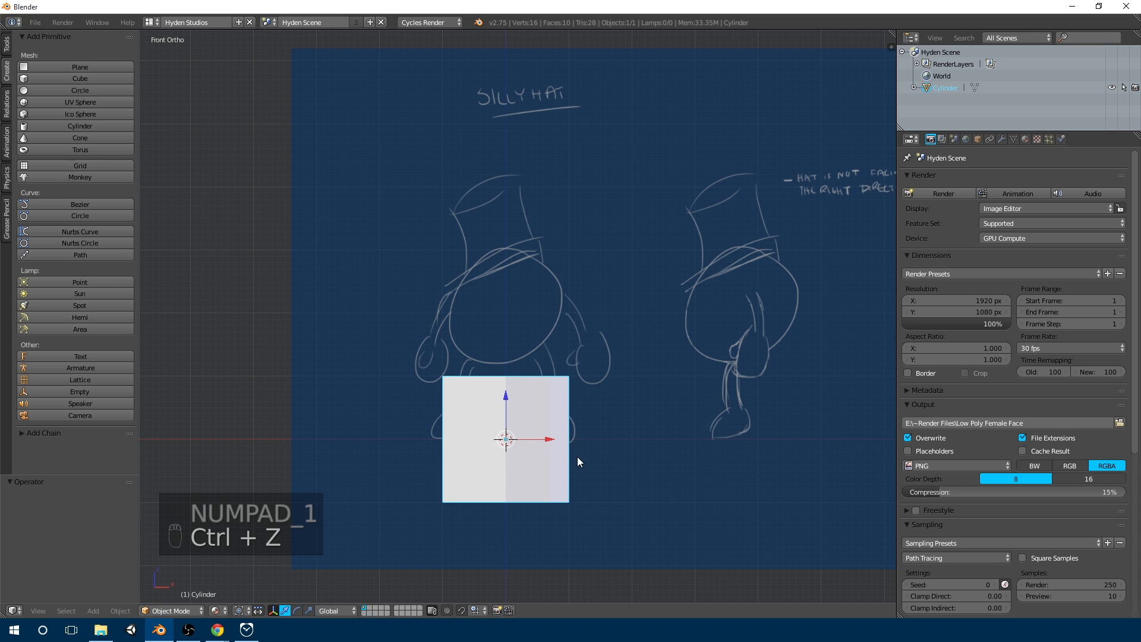
- Place the 3D cursor away from the cylinder, and snap it back to the scene center
scroll(576, 456, "up", 5)
mouse_move(530, 359)
middle_mouse_down()
mouse_move(571, 377)
mouse_move(506, 359)
mouse_move(508, 369)
mouse_move(616, 303)
mouse_move(543, 324)
middle_mouse_up()
scroll(543, 324, "up", 3)
scroll(594, 324, "down", 9)
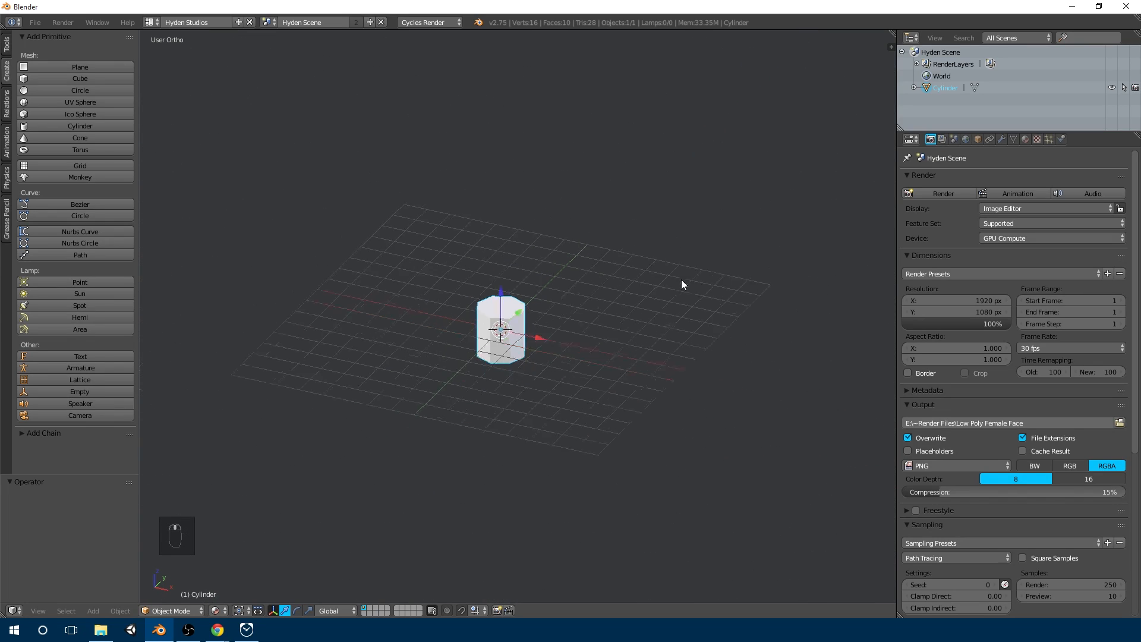
left_click(627, 180)
left_click(714, 281)
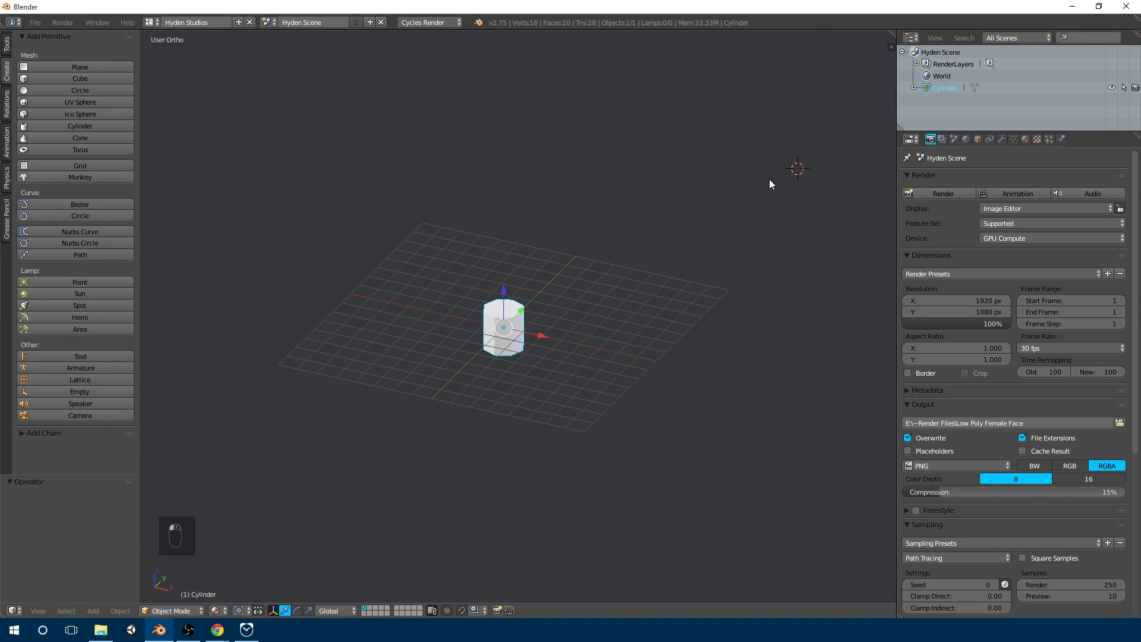
key("shift+s")
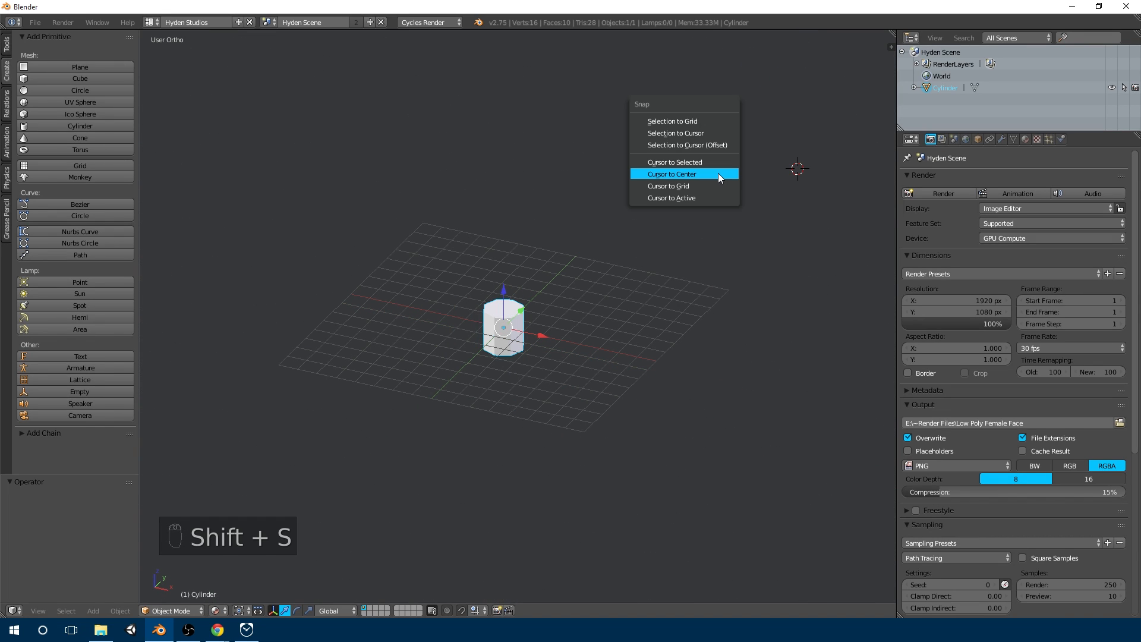
left_click(718, 175)
- In Edit Mode, move the whole cylinder mesh up 1.990 along Z, over the body in the front drawing
scroll(463, 337, "up", 7)
middle_click_drag(459, 336, 505, 247)
key("KP_1")
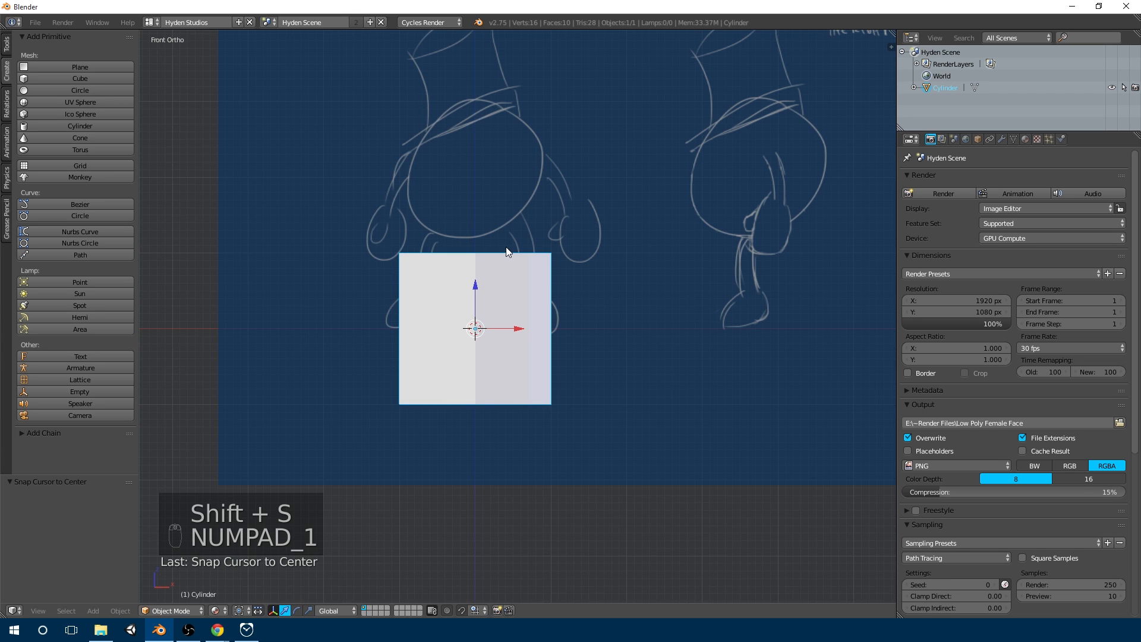
scroll(432, 386, "up", 3)
scroll(471, 303, "down", 2)
middle_click_drag(472, 308, 557, 328, "shift")
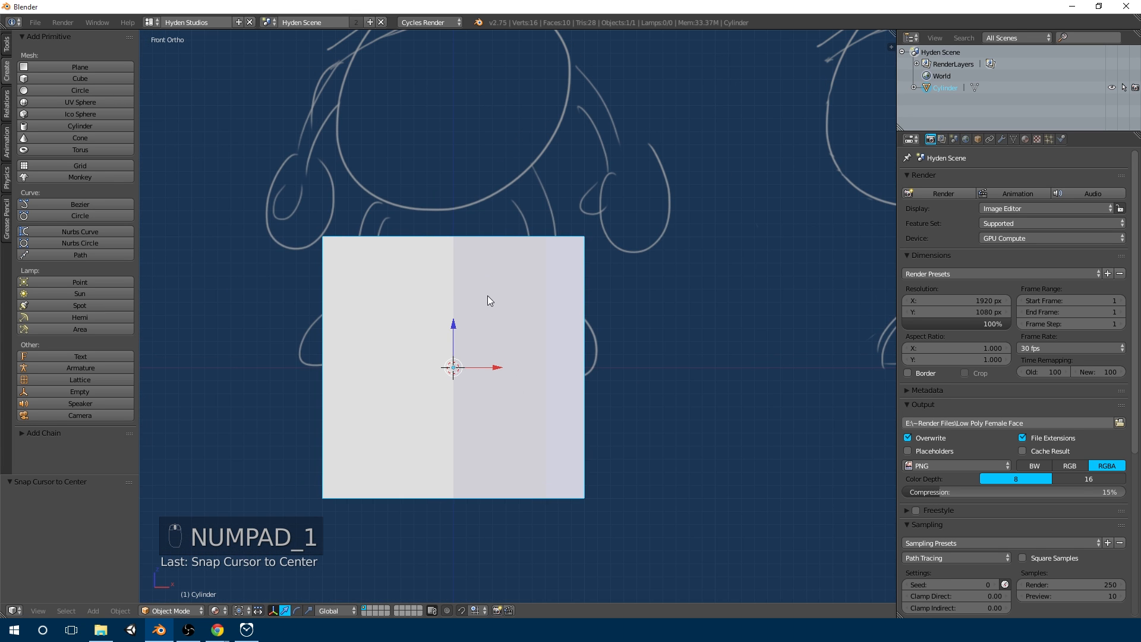
middle_click_drag(487, 296, 557, 357, "shift")
key("Tab")
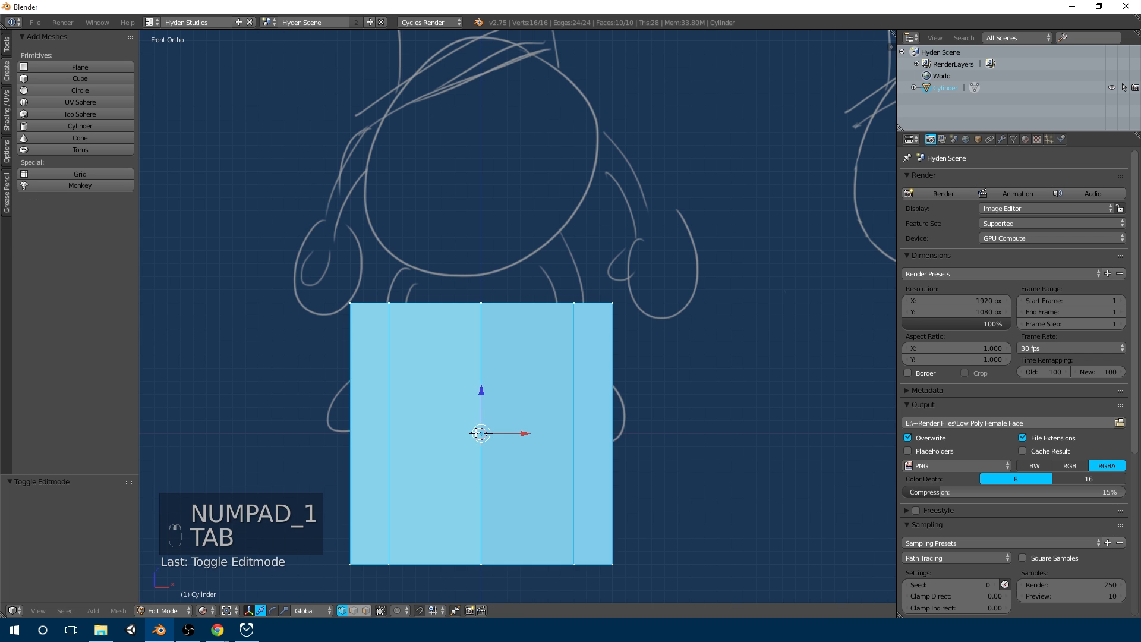
key("g")
key("z")
left_click(530, 136)
scroll(552, 262, "down", 3)
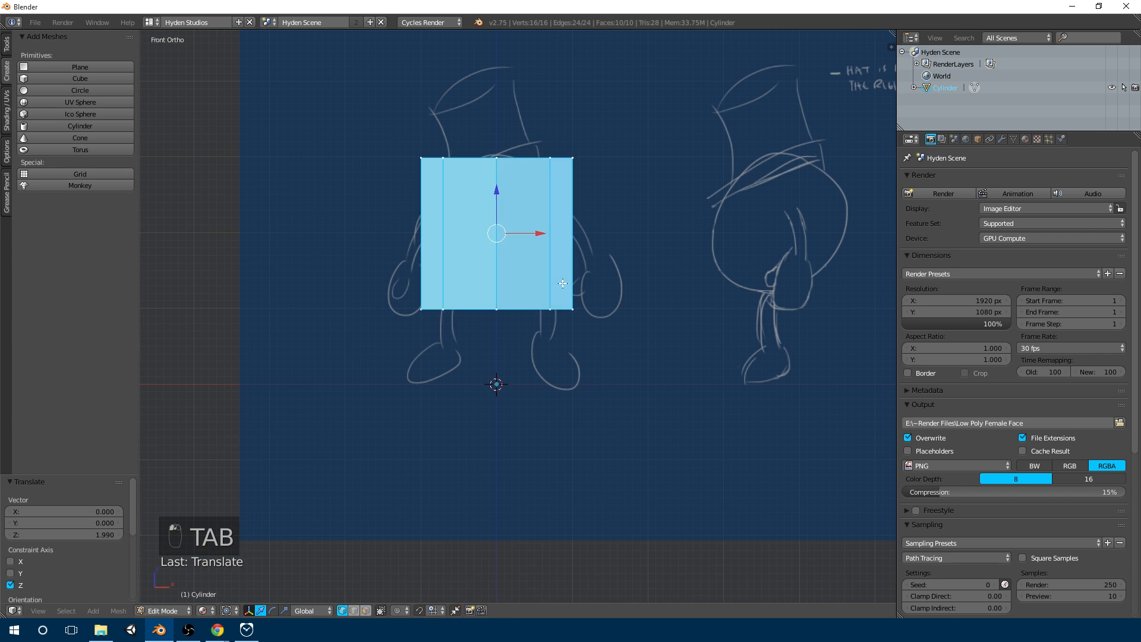
- Return to Object Mode and inspect the raised cylinder relative to its origin, ending in the front view
key("Tab")
middle_click_drag(621, 369, 698, 386)
key("KP_1")
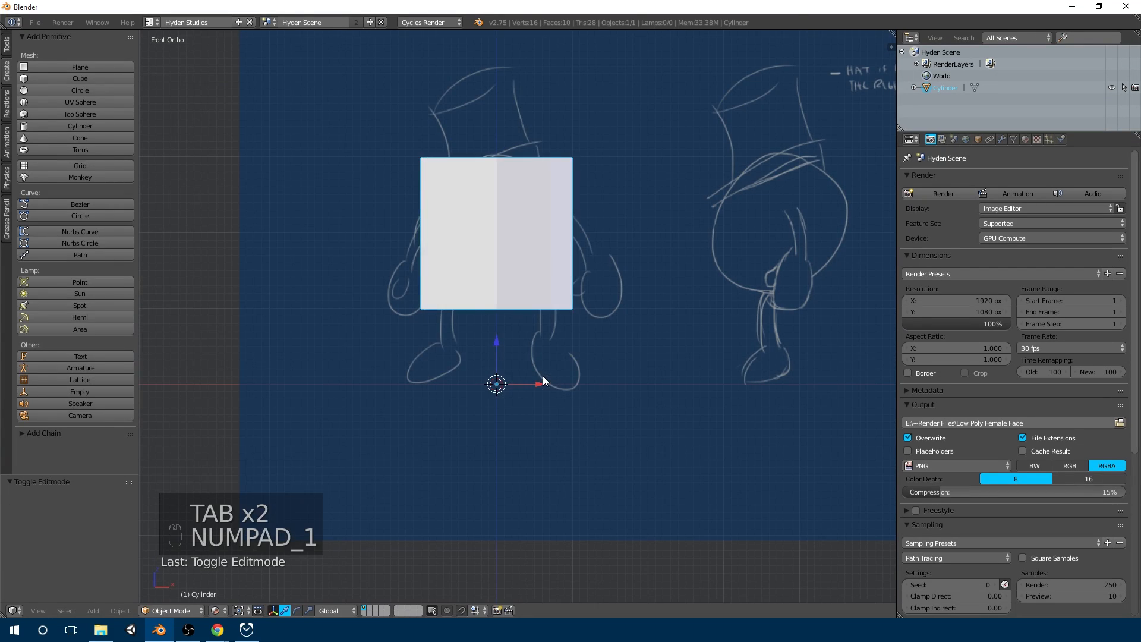
- In Edit Mode, display the cylinder in wireframe over the blueprint and deselect all its vertices in the front view
key("Tab")
scroll(543, 375, "up", 3)
key("z")
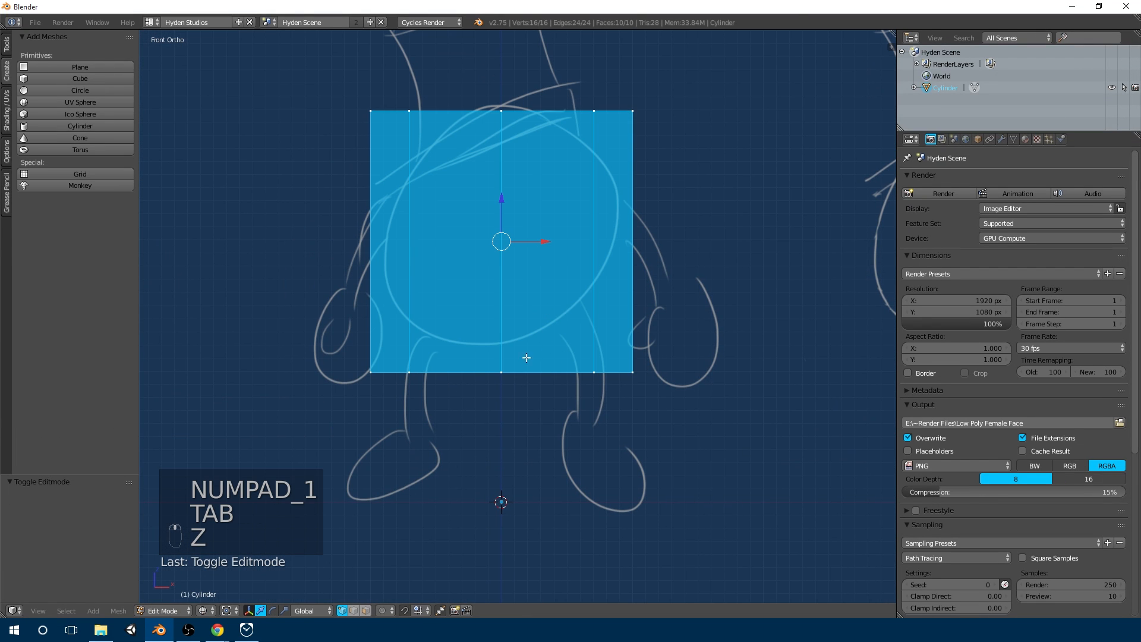
left_click(204, 610)
mouse_move(625, 337)
middle_mouse_down()
mouse_move(632, 384)
mouse_move(617, 411)
mouse_move(576, 396)
middle_mouse_up()
key("a")
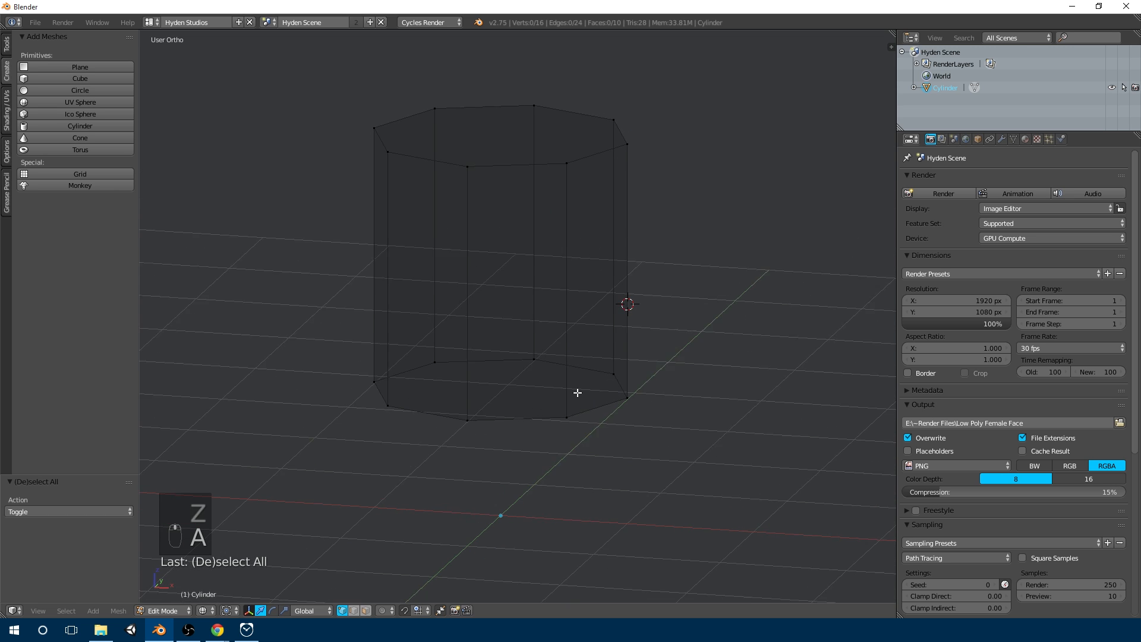
key("KP_1")
key("Tab")
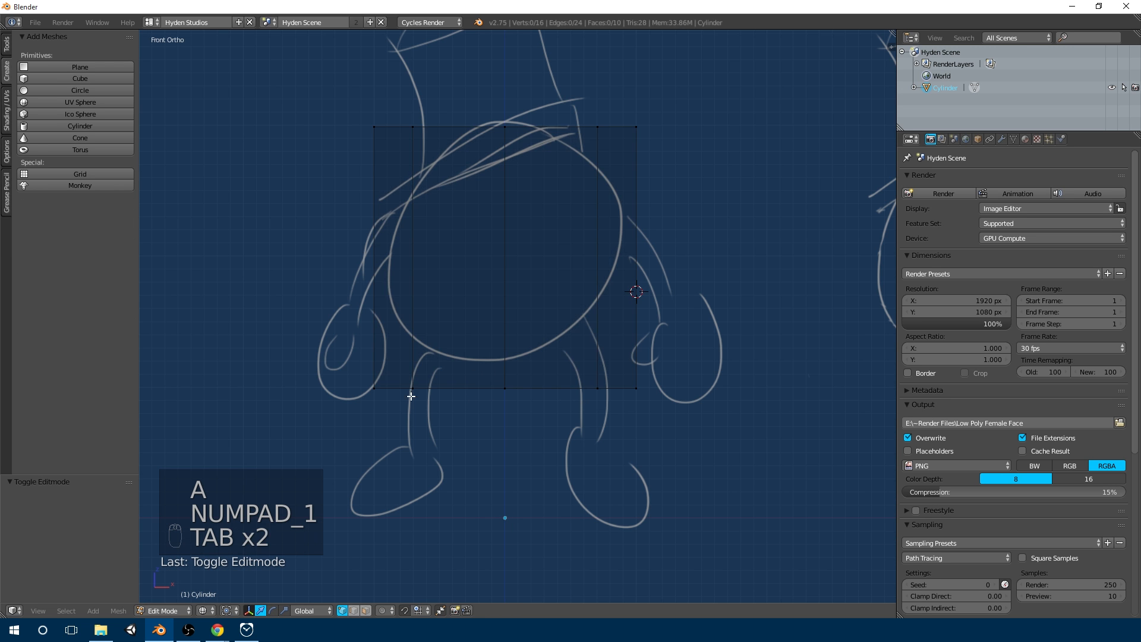
key("a")
key("a")
key("a")
key("a")
key("b")
key("a")
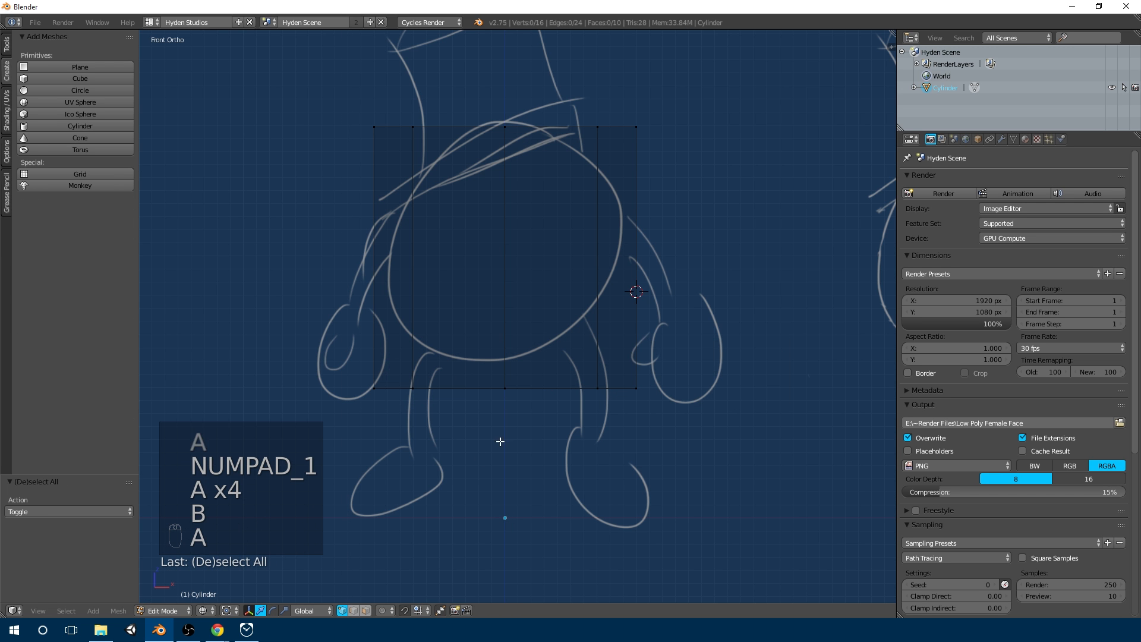
- Raise the cylinder's bottom ring of vertices along Z to the lower edge of the body circle in the front drawing
key("b")
left_click_drag(351, 399, 721, 351)
left_click_drag(513, 338, 509, 321)
key("a")
key("a")
- Raise the cylinder's top ring of vertices along Z to the upper edge of the body circle
key("b")
left_click_drag(318, 152, 746, 72)
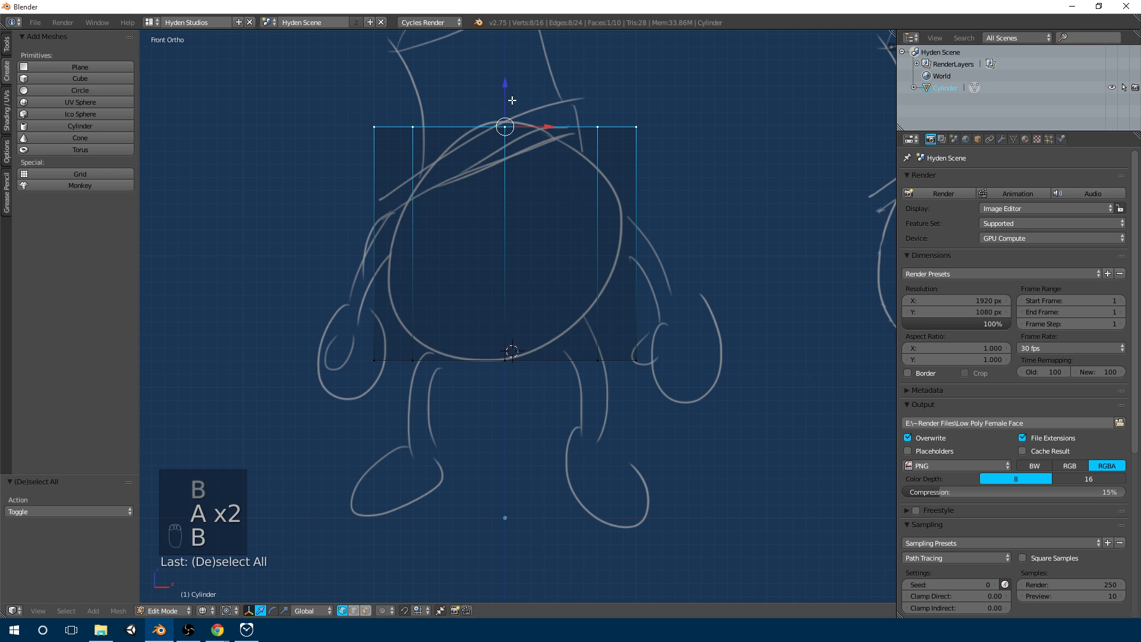
left_click_drag(506, 93, 506, 87)
key("a")
key("a")
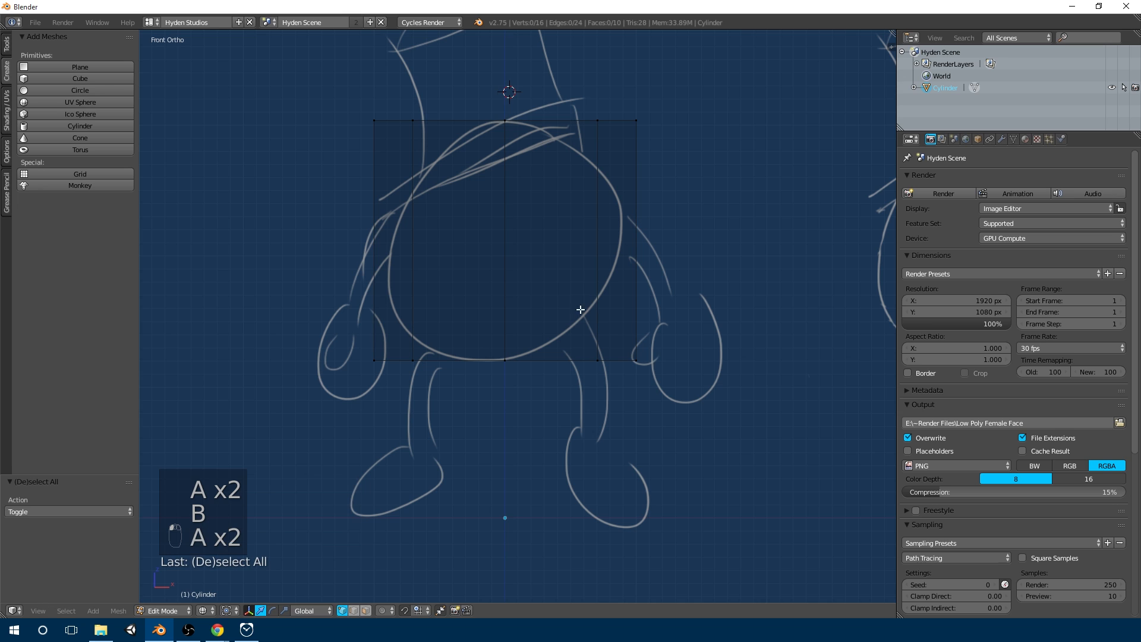
- Add three evenly spaced horizontal loop cuts around the cylinder, without sliding them
key("ctrl+r")
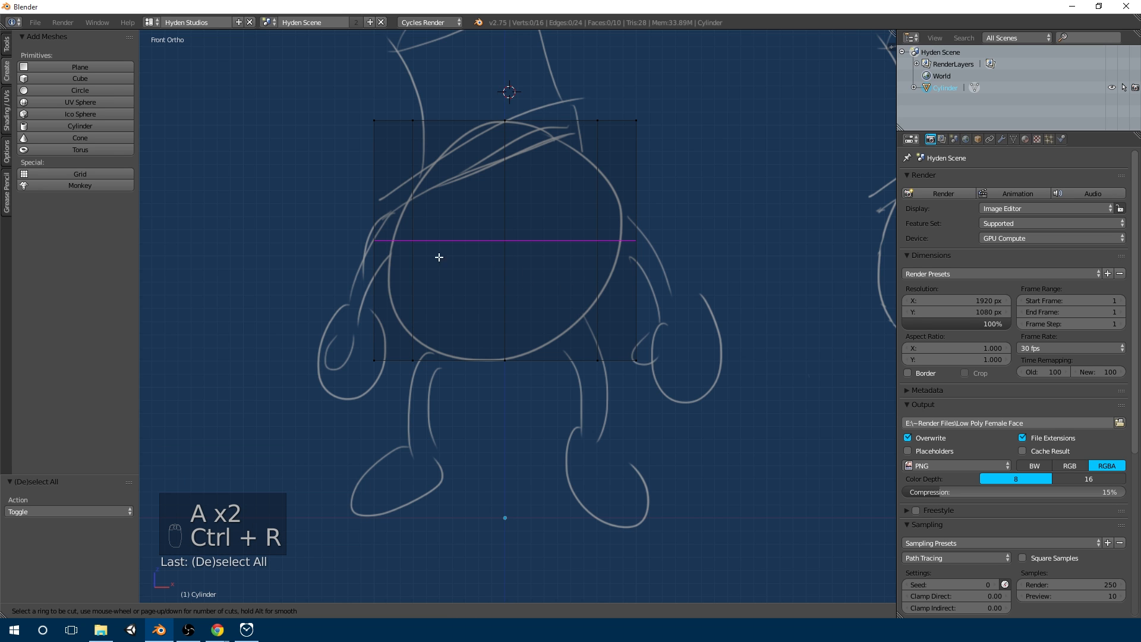
scroll(579, 248, "up", 1)
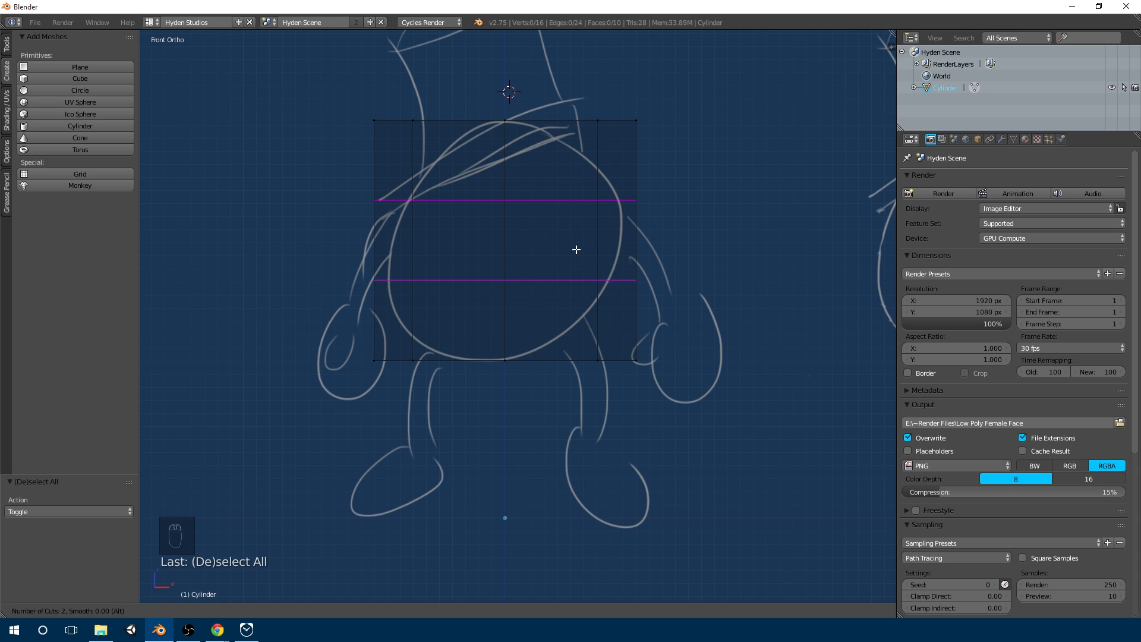
left_click(576, 250)
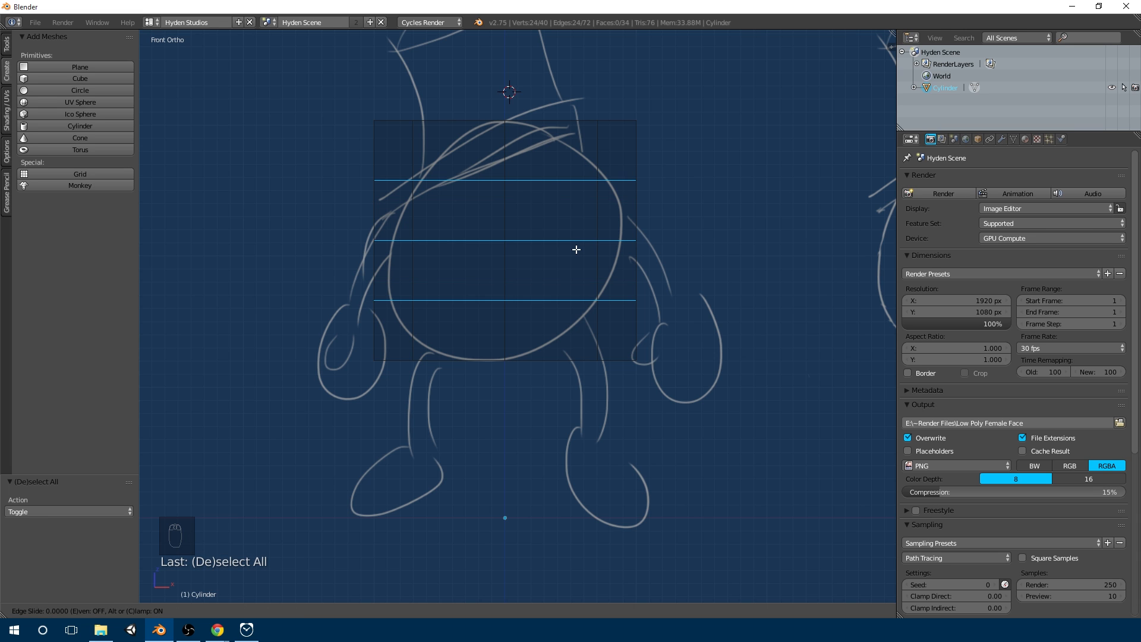
right_click(575, 250)
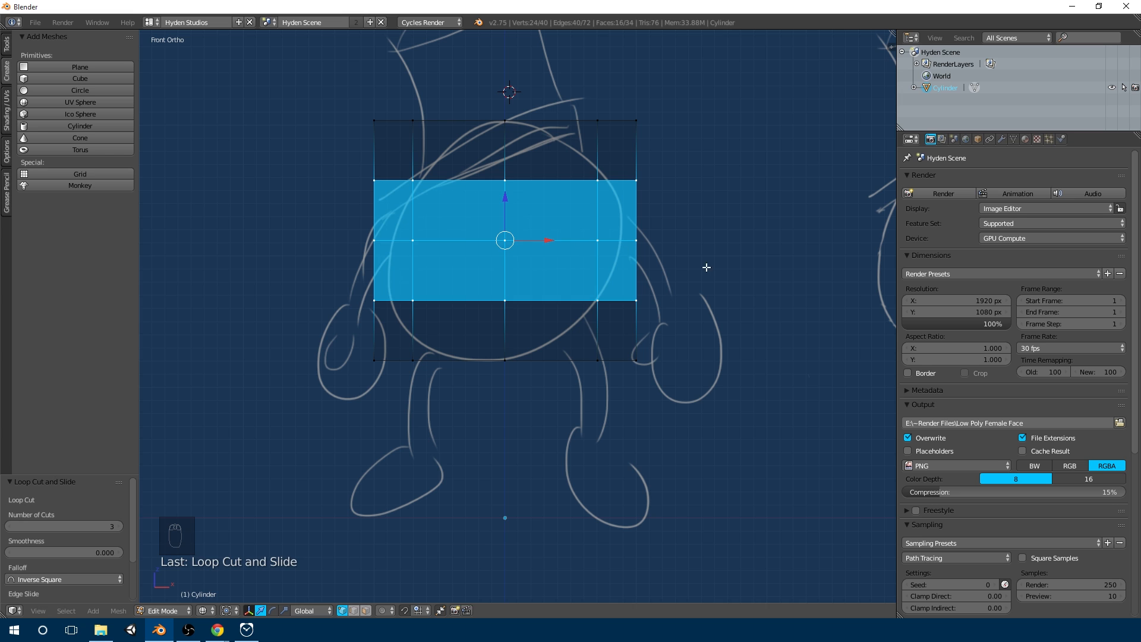
key("a")
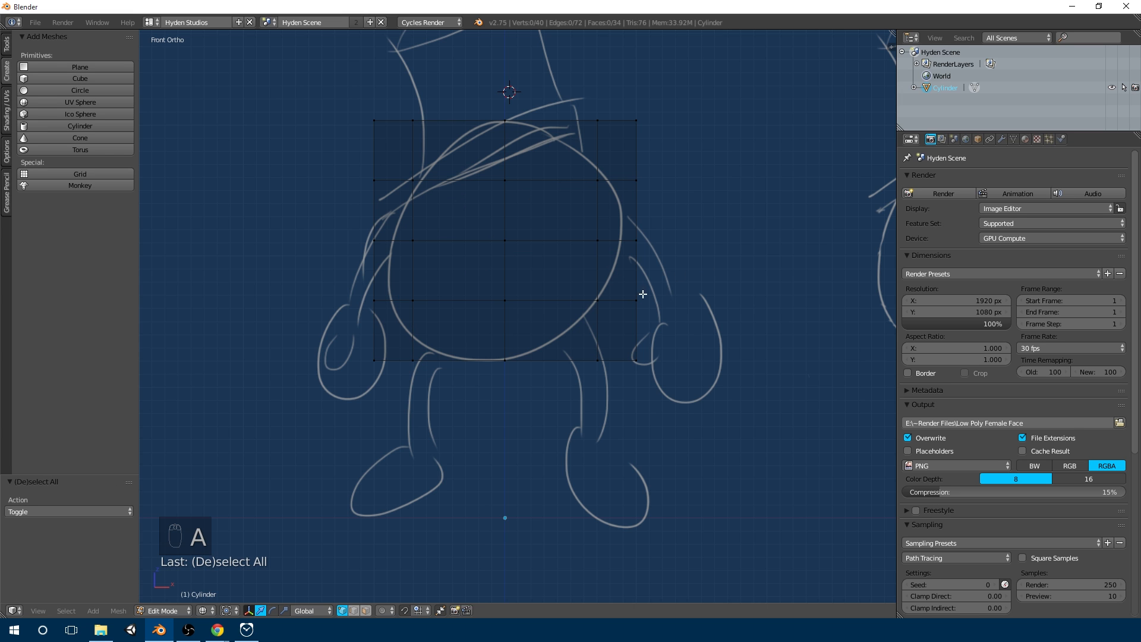
- Scale the bottom ring inward to match the narrow base of the body circle
key("b")
left_click_drag(328, 378, 723, 312)
key("s")
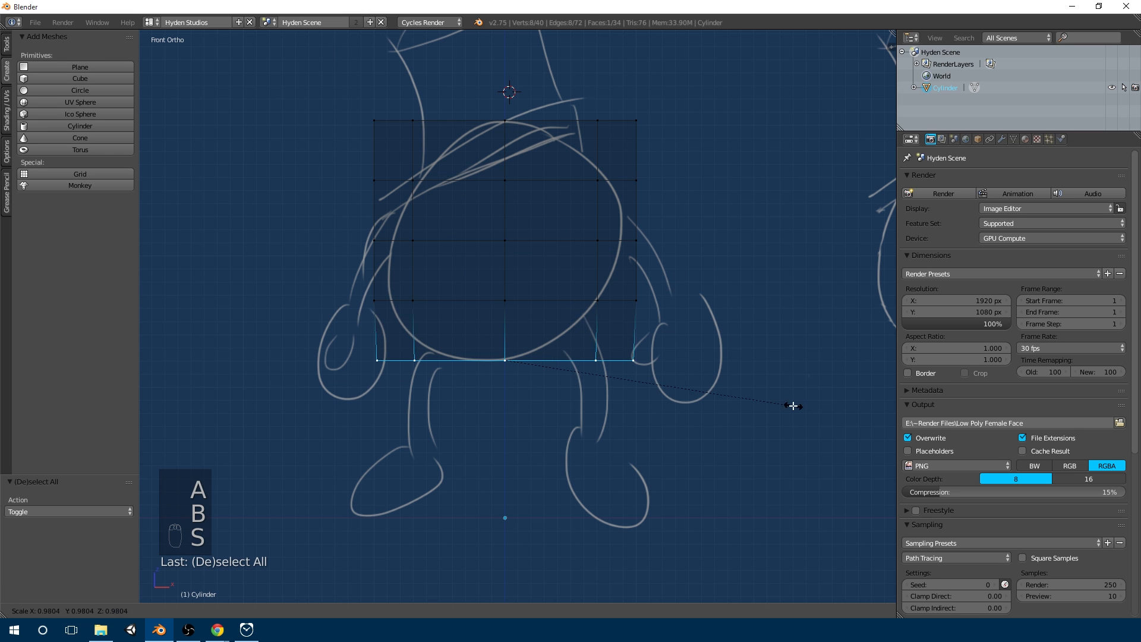
left_click(569, 396)
key("a")
- Scale the lowest of the three new loops inward toward the body outline
key("b")
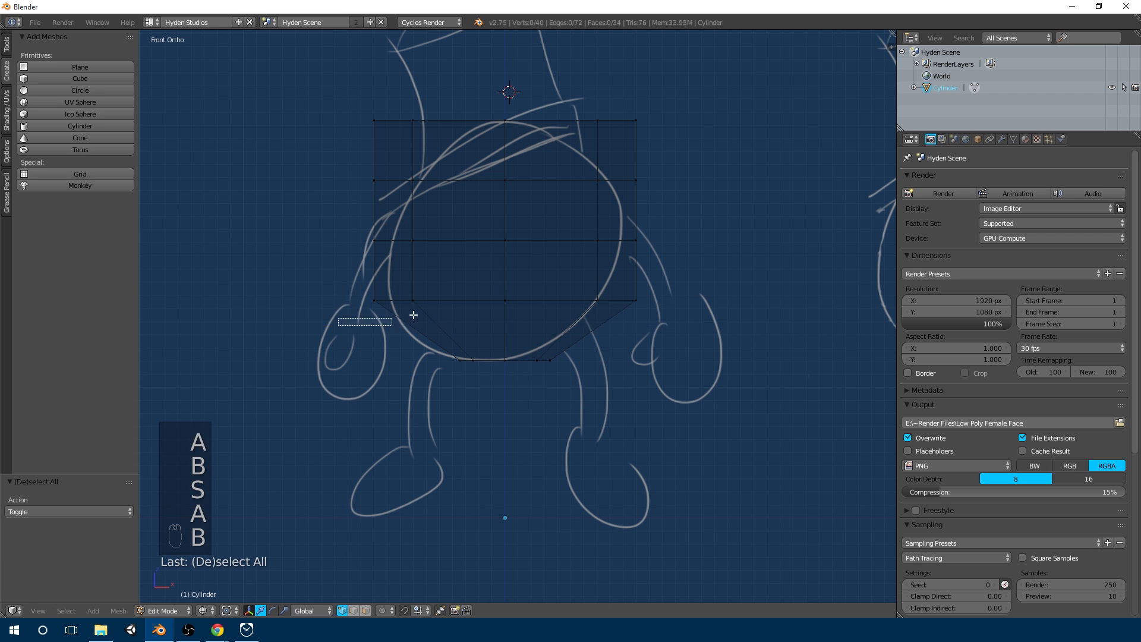
left_click_drag(339, 326, 754, 273)
key("s")
left_click(710, 320)
key("a")
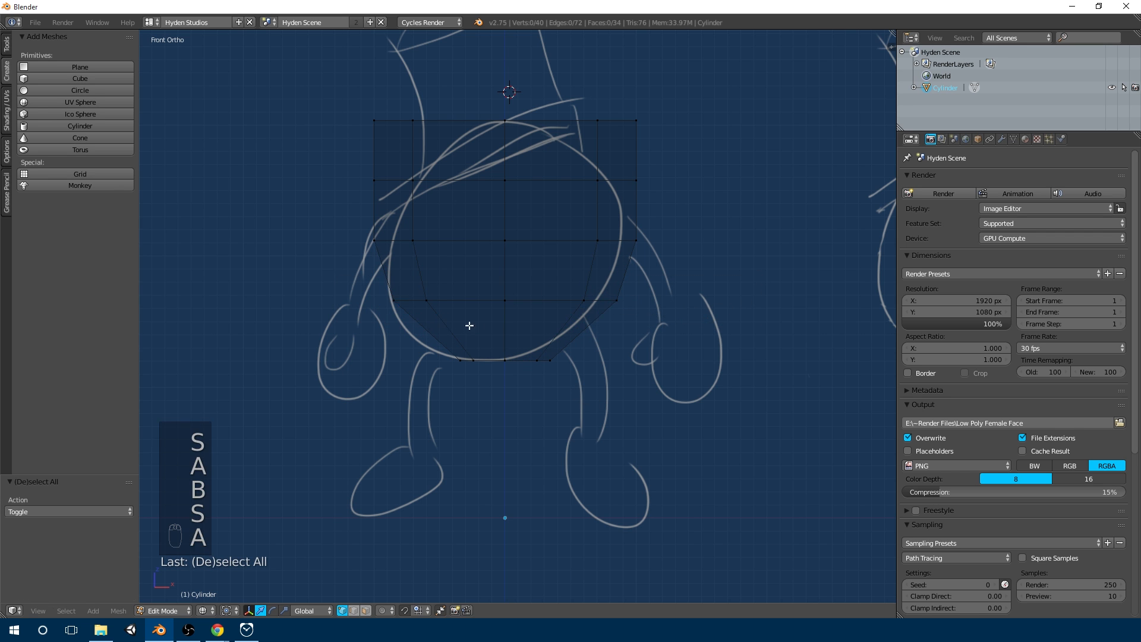
- Lower the second-lowest ring along Z and scale it further inward to fit the body's lower curve
key("b")
left_click_drag(379, 318, 698, 283)
left_click_drag(507, 265, 576, 308)
key("s")
left_click(681, 342)
key("s")
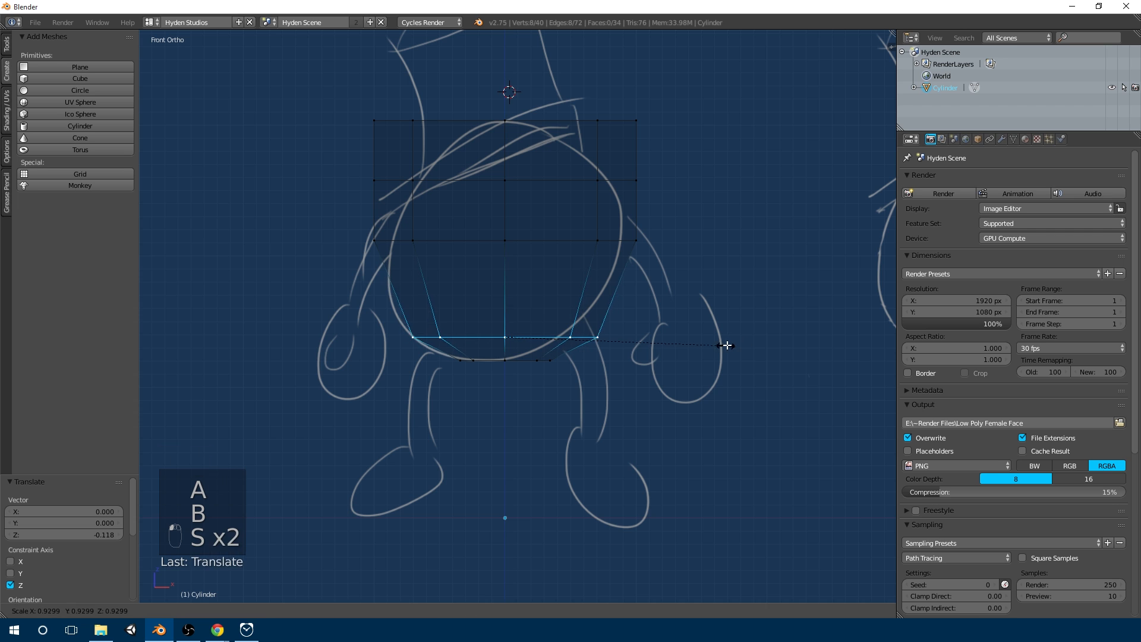
left_click(693, 329)
key("a")
- Move the middle loop down 0.213 along Z and scale it by about 0.90 to the body outline
key("b")
left_click_drag(339, 275, 664, 235)
left_click_drag(504, 229, 504, 256)
key("s")
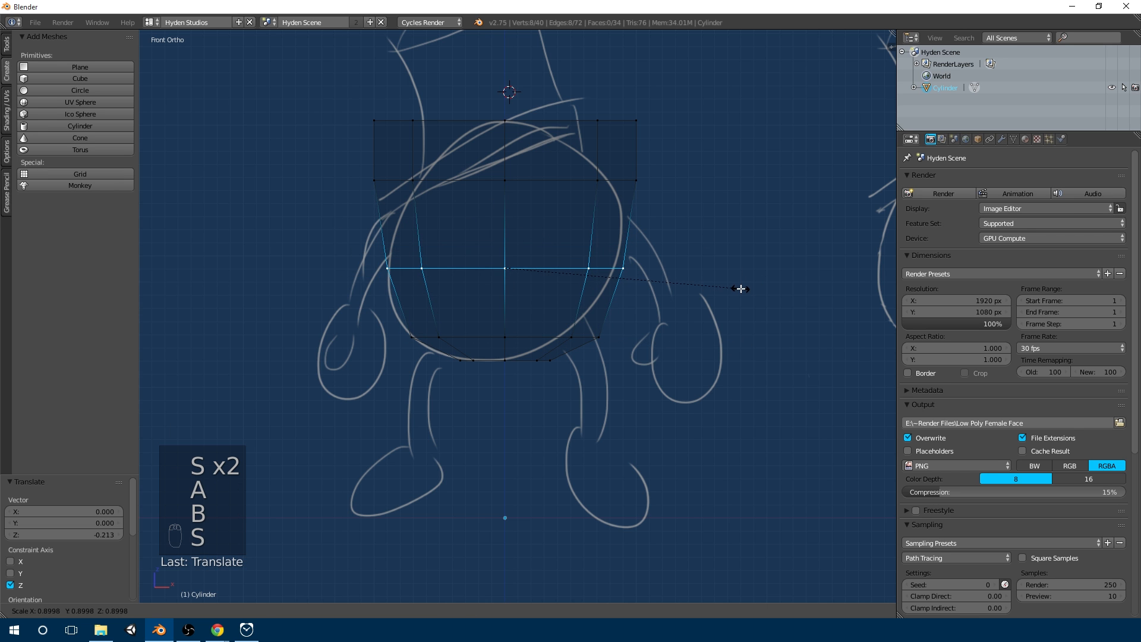
left_click(742, 289)
key("a")
- Move the uppermost of the three loops down 0.173 along Z and scale it by 0.941
key("b")
left_click_drag(394, 202, 780, 149)
key("b")
left_click_drag(330, 213, 750, 159)
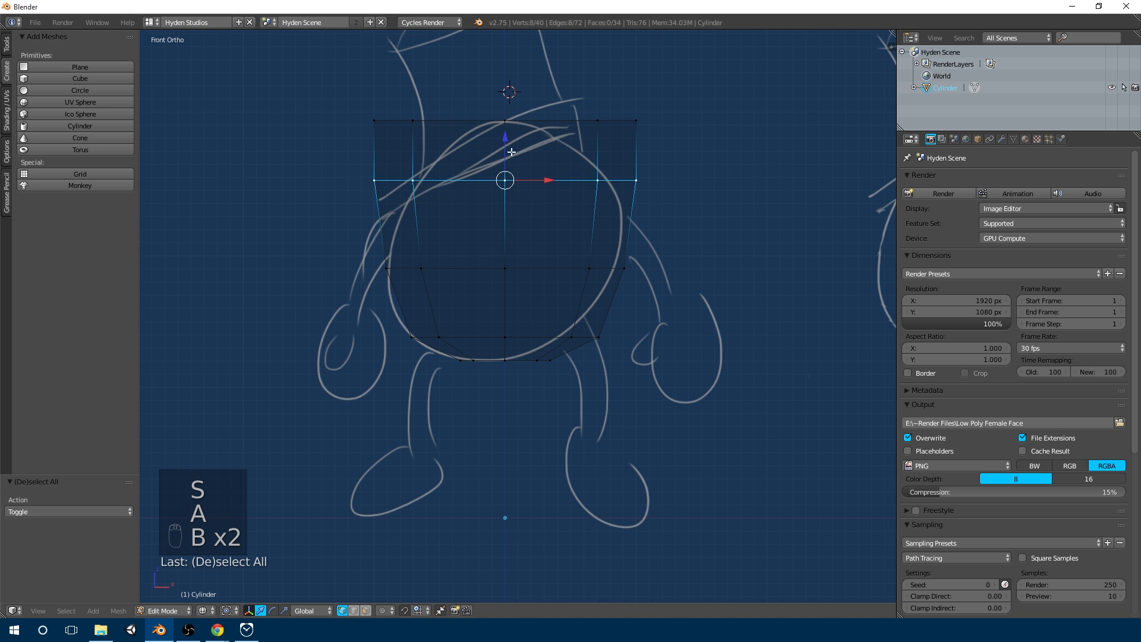
left_click_drag(503, 138, 502, 160)
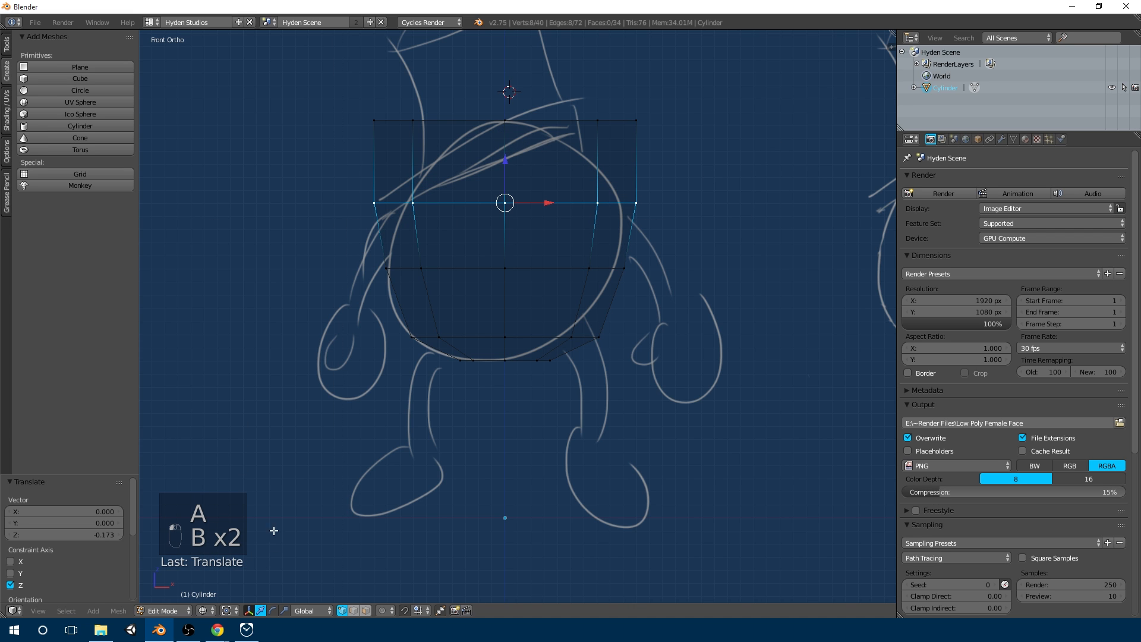
key("s")
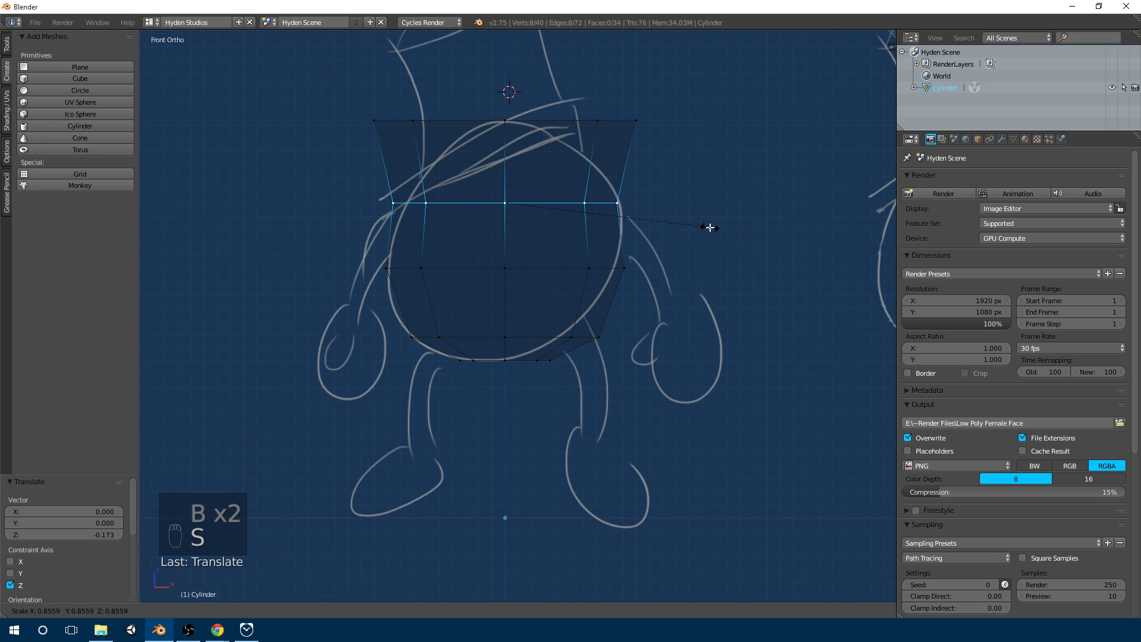
left_click(730, 227)
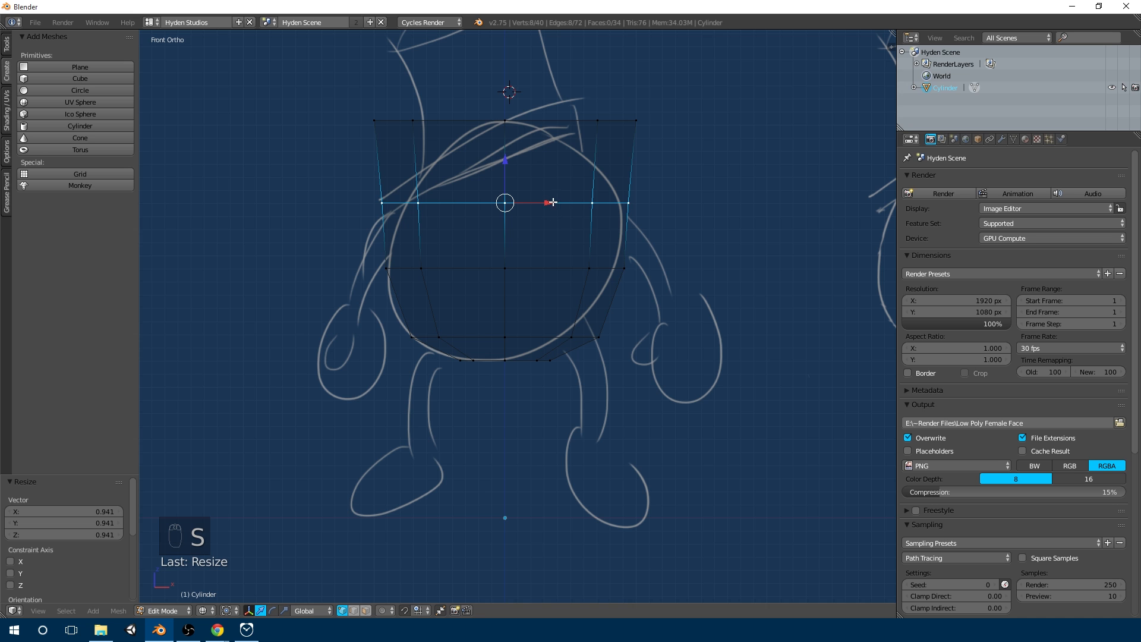
key("a")
- Scale the top ring by 0.595 and move it by -0.005 along Z
key("b")
left_click_drag(293, 158, 747, 79)
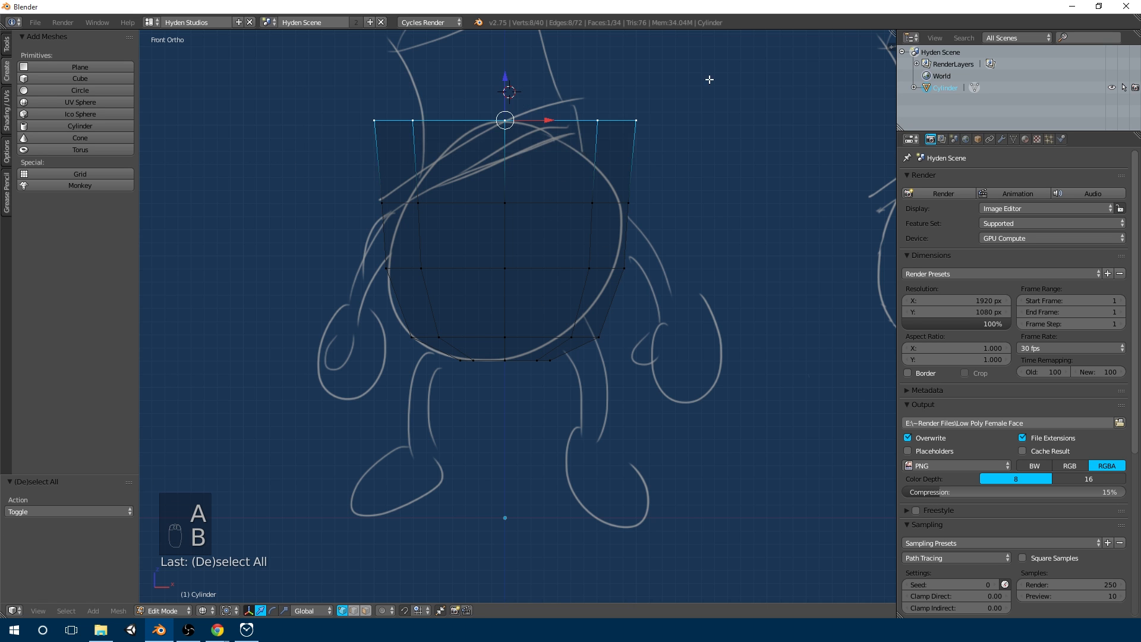
key("s")
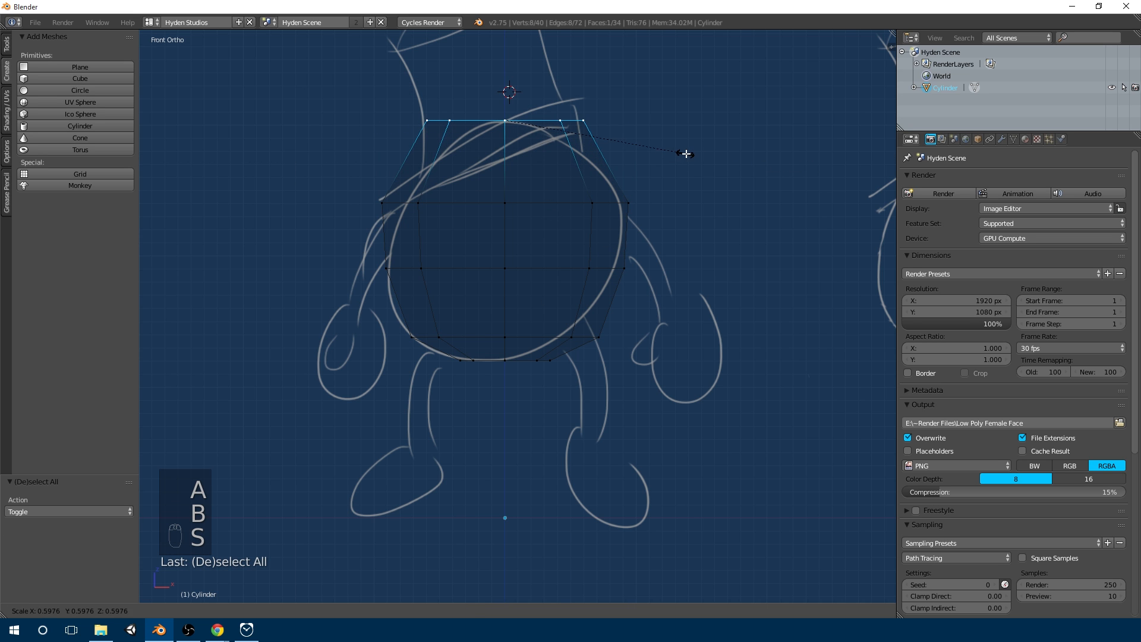
left_click(683, 159)
key("g")
key("z")
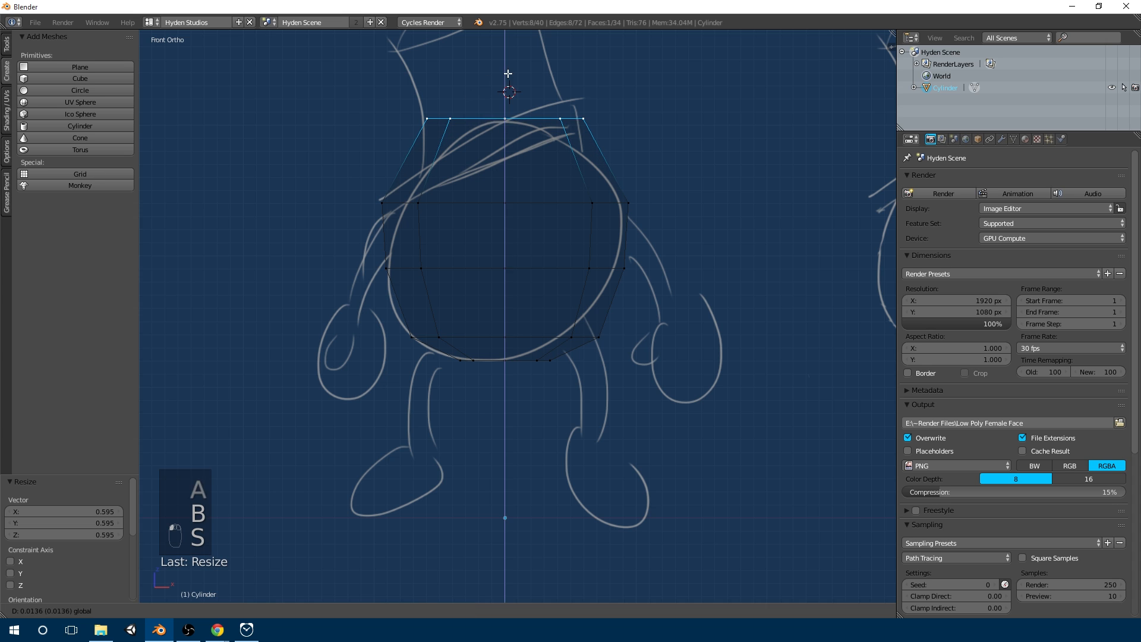
left_click(509, 75)
- Add one loop cut just below the top ring, scale it by 1.085 and lower it slightly along Z
key("ctrl+r")
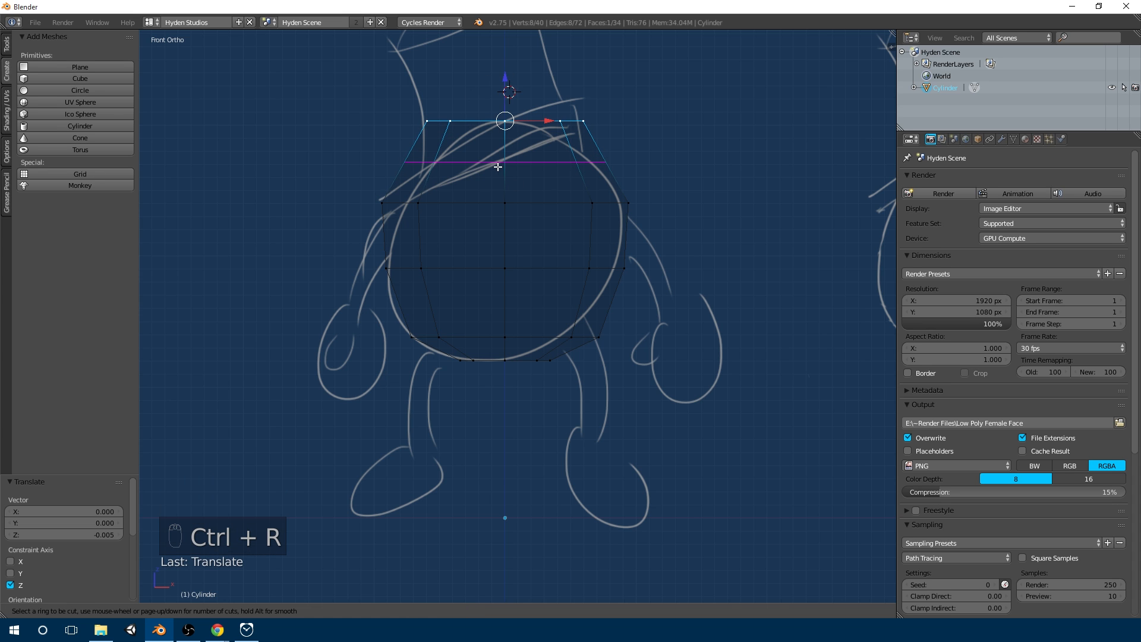
left_click(498, 167)
right_click(498, 167)
key("s")
left_click(695, 187)
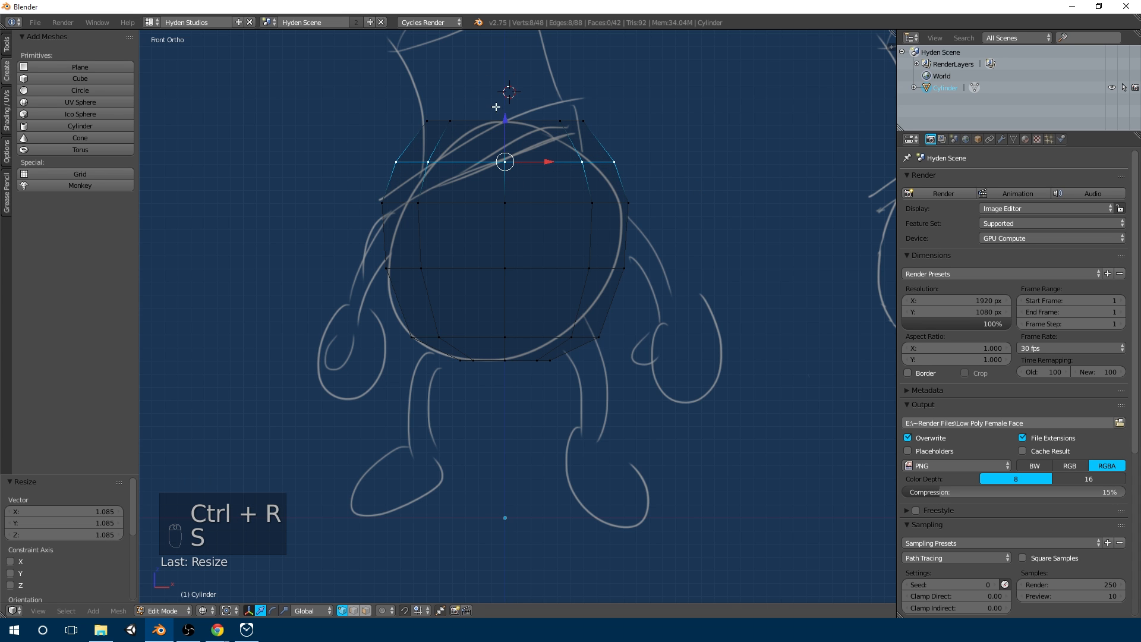
left_click_drag(504, 120, 504, 124)
- Return to Object Mode and check the rounded body in solid shading from the front and right views
scroll(566, 204, "down", 3)
mouse_move(625, 273)
middle_mouse_down()
mouse_move(552, 292)
mouse_move(593, 311)
mouse_move(504, 317)
mouse_move(613, 325)
mouse_move(739, 316)
mouse_move(615, 315)
middle_mouse_up()
key("Tab")
key("KP_1")
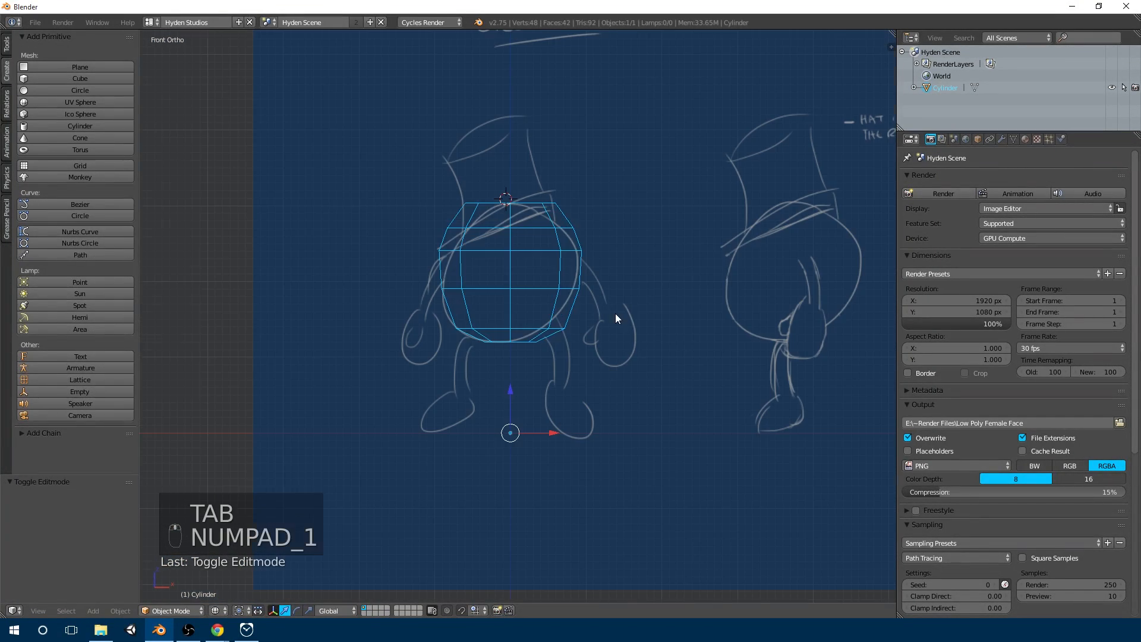
key("Tab")
scroll(609, 309, "up", 2)
key("z")
key("Tab")
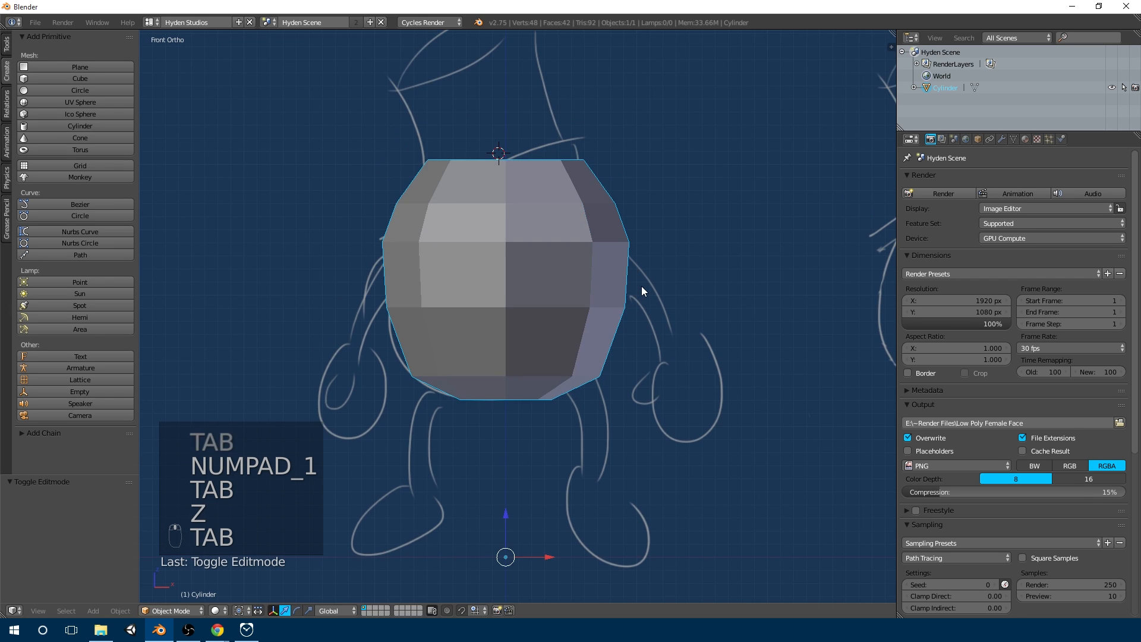
scroll(641, 287, "down", 3)
middle_click_drag(664, 343, 659, 301)
key("KP_3")
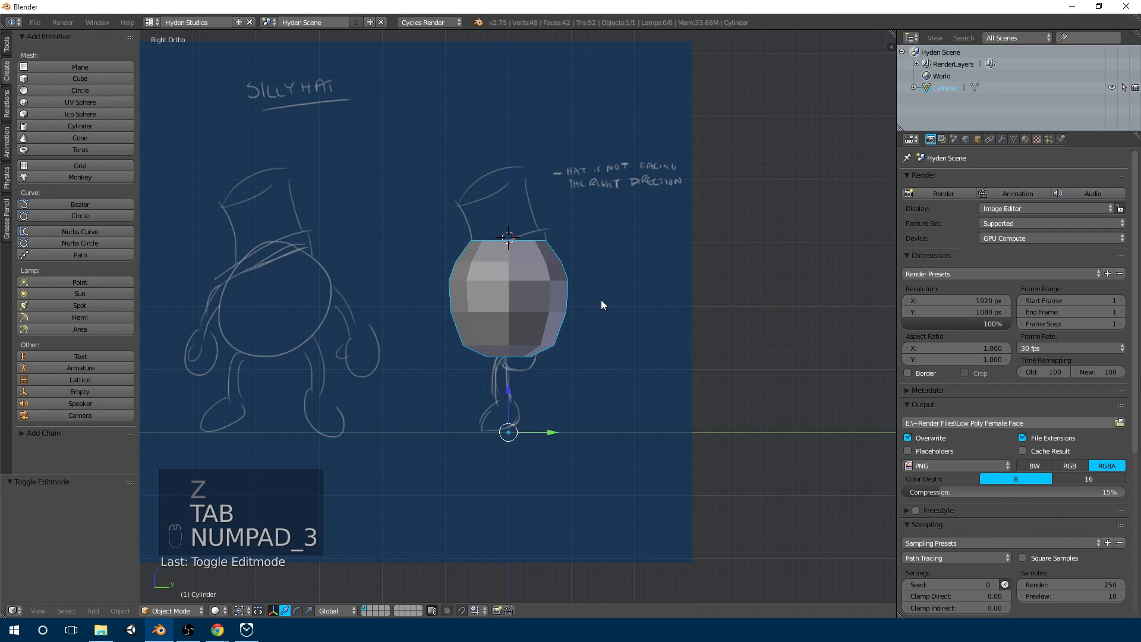
- In Edit Mode with wireframe display, move the back vertices of the second-lowest ring inward and up to the right-view outline
key("Tab")
scroll(600, 300, "up", 3)
key("z")
scroll(590, 362, "up", 3)
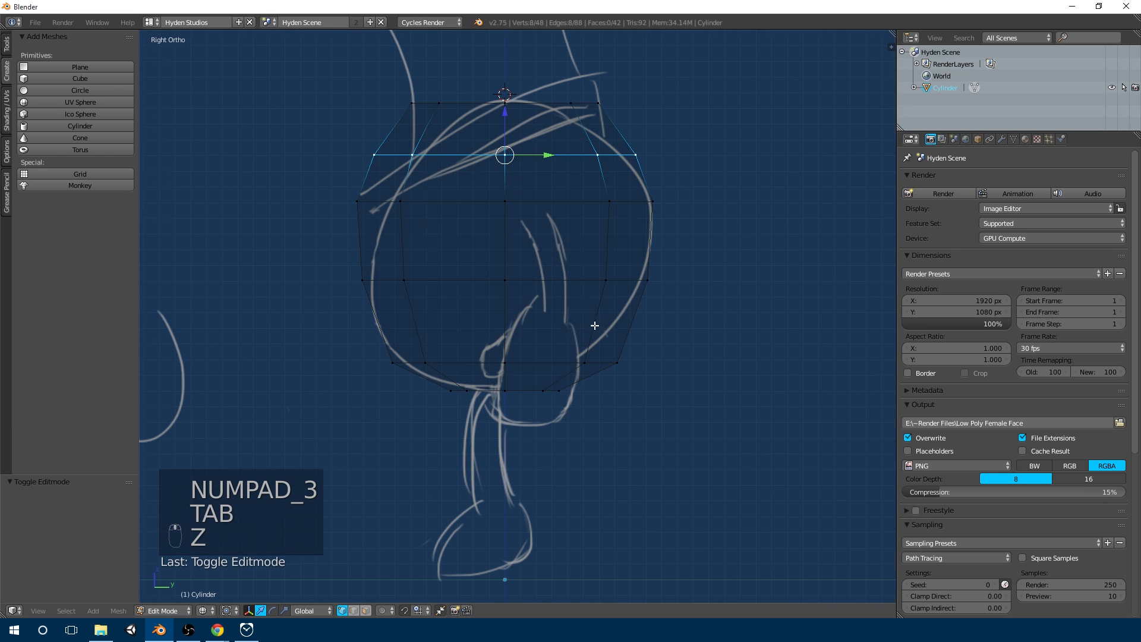
key("a")
key("b")
left_click_drag(571, 382, 657, 344)
key("g")
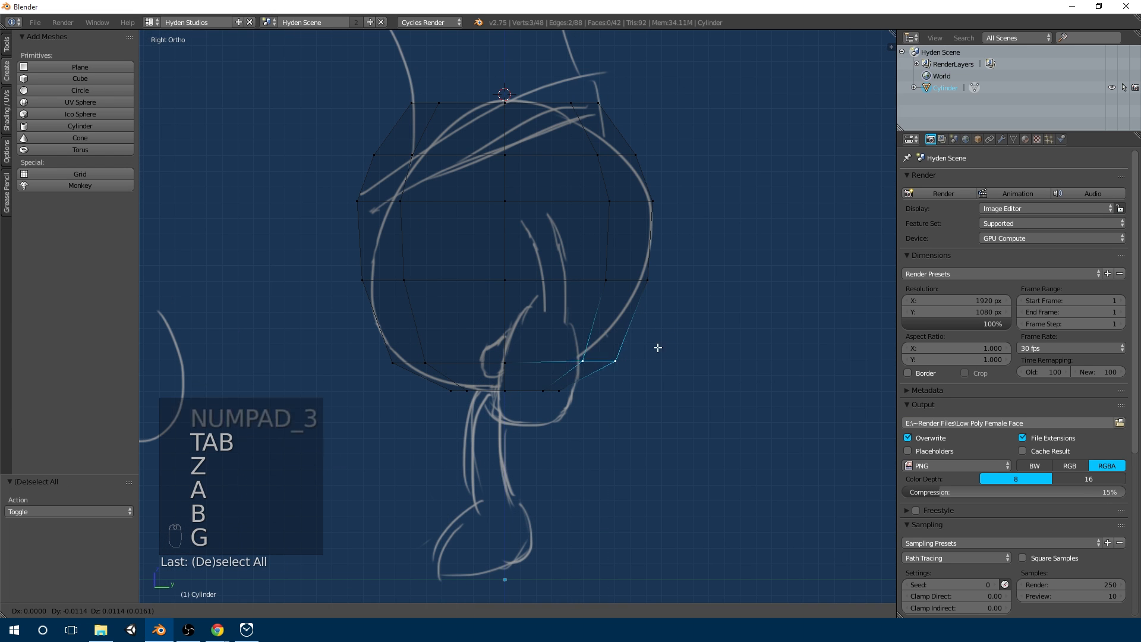
left_click(642, 334)
key("a")
- Try to move the front vertices of the third ring from the top inward, and undo that move
key("b")
left_click_drag(334, 220, 447, 185)
key("g")
left_click(466, 186)
key("ctrl+z")
- Move the top three vertex rings together slightly down and backward over the side drawing
key("a")
key("b")
left_click_drag(310, 228, 690, 79)
key("g")
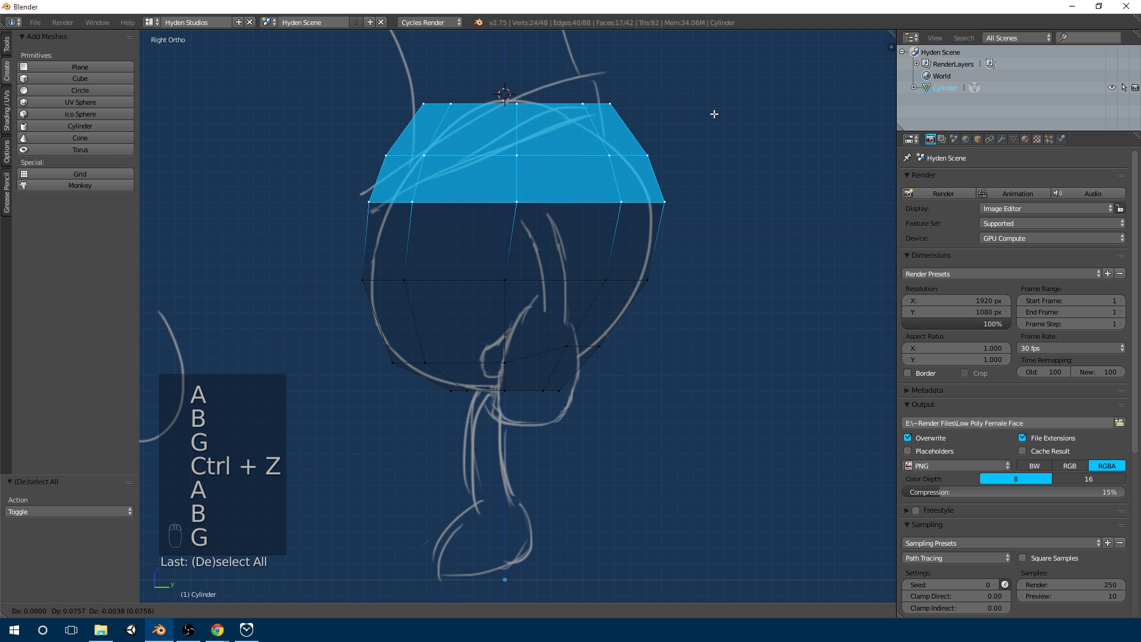
left_click(704, 116)
key("a")
- Move the front vertices of the third and second rings from the top inward to the side outline
key("b")
left_click_drag(324, 224, 441, 185)
key("g")
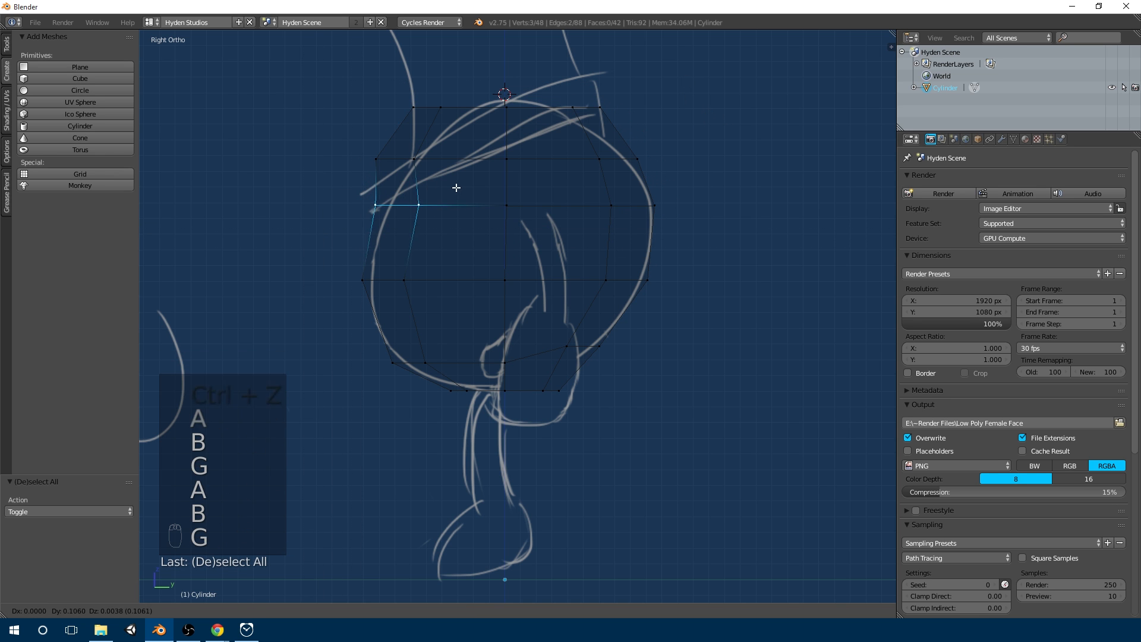
left_click(457, 187)
key("a")
key("b")
left_click_drag(351, 180, 455, 150)
key("g")
left_click(478, 149)
key("a")
- Move the front and back vertices of the top ring inward toward the crown of the side outline
key("b")
left_click_drag(380, 127, 475, 93)
key("g")
left_click(508, 94)
key("a")
key("b")
left_click_drag(559, 123, 626, 99)
key("g")
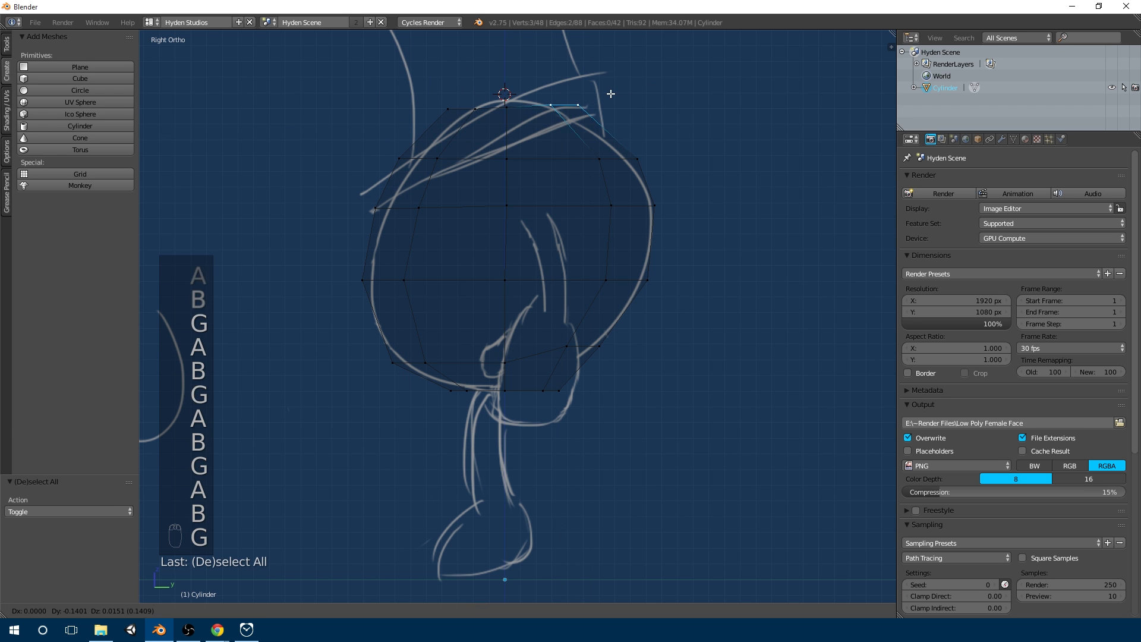
left_click(603, 95)
key("a")
- Adjust the inner vertices of the top ring so they follow the curved crown of the side outline
key("b")
left_click_drag(462, 125, 533, 100)
key("g")
left_click(534, 93)
key("a")
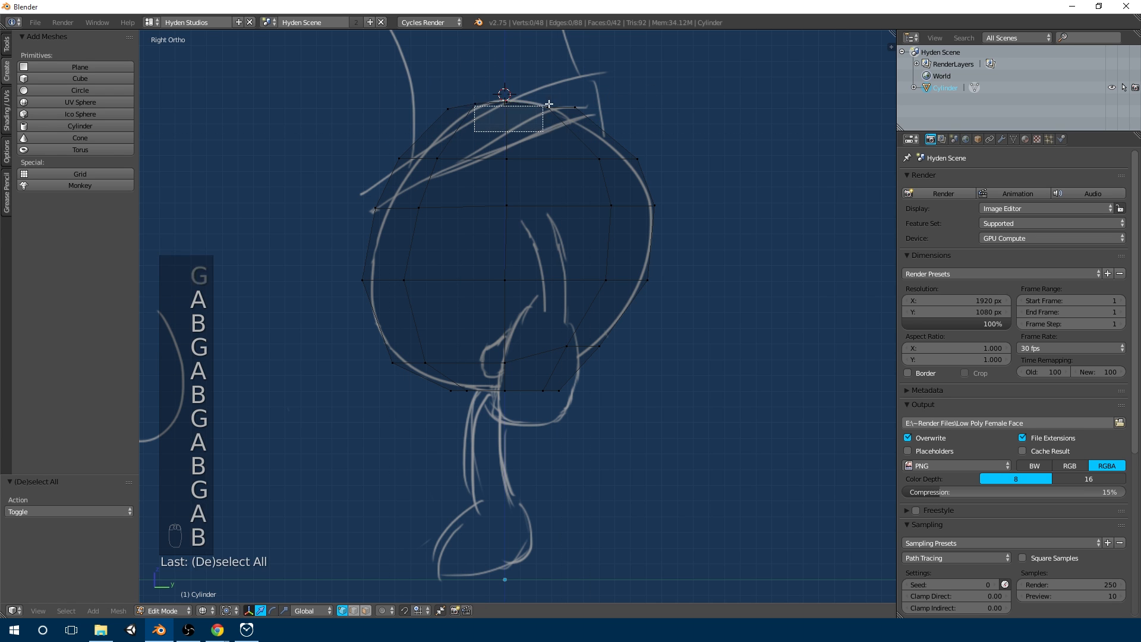
key("b")
left_click_drag(529, 90, 602, 101)
key("g")
left_click(565, 103)
key("a")
key("b")
key("g")
left_click(599, 105)
key("a")
- Move the back and middle vertices of the second ring from the top upward, bringing the back ones inward to the outline
key("b")
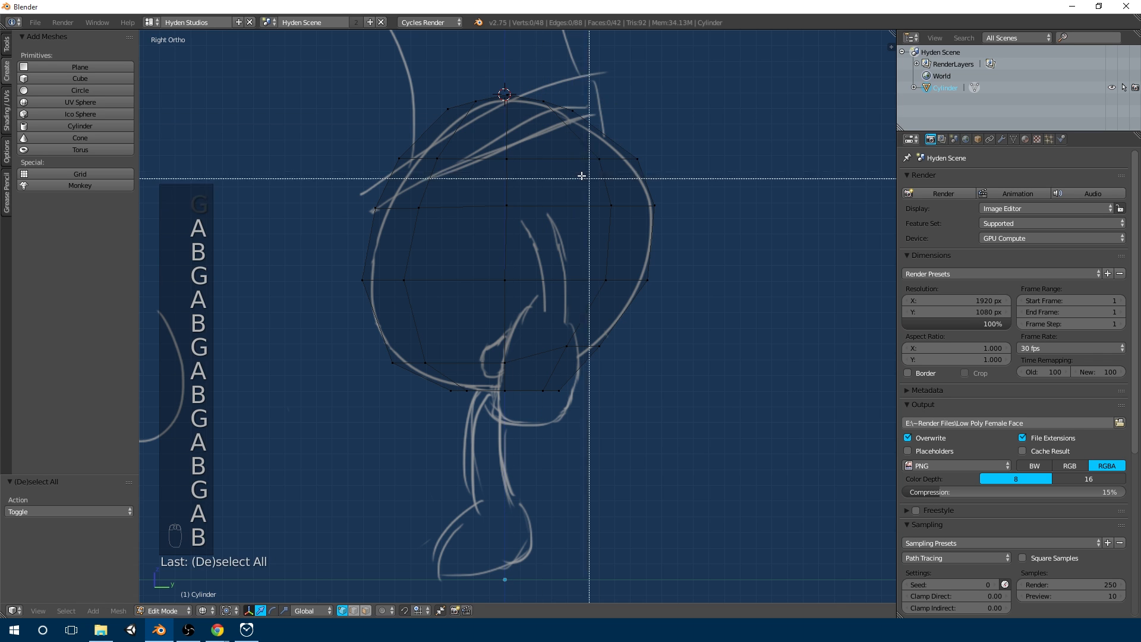
left_click_drag(588, 178, 669, 142)
key("g")
left_click(659, 133)
key("b")
left_click_drag(490, 171, 565, 137)
key("g")
left_click(565, 133)
key("a")
- Raise the inner front vertices of the second ring from the top slightly
key("b")
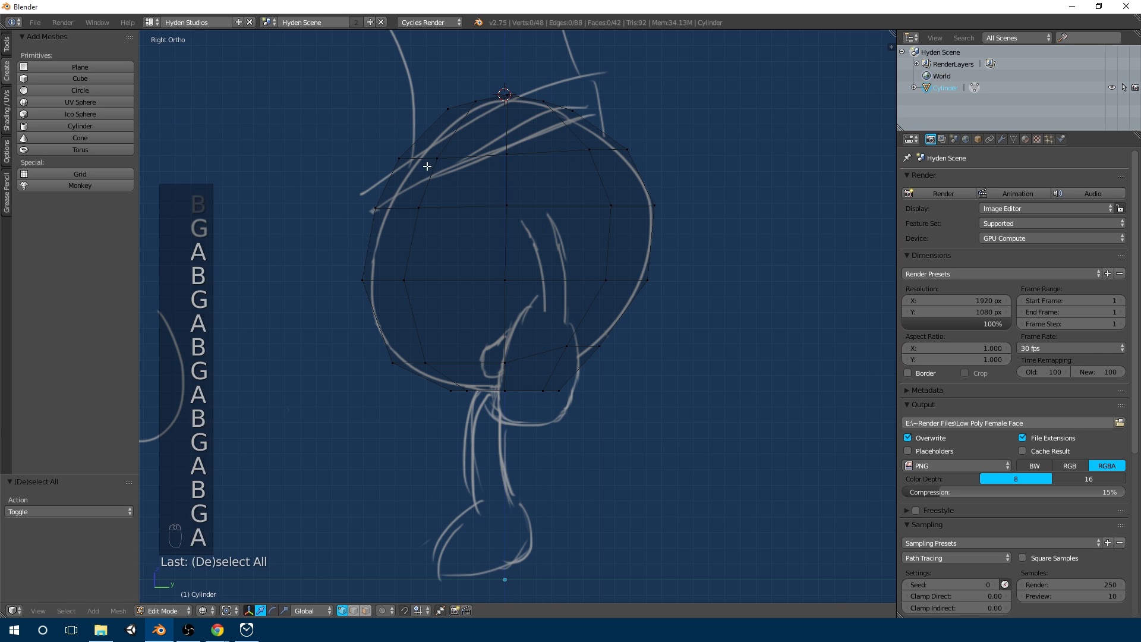
left_click_drag(424, 168, 474, 143)
key("g")
left_click(476, 140)
left_click_drag(386, 168, 423, 142)
key("b")
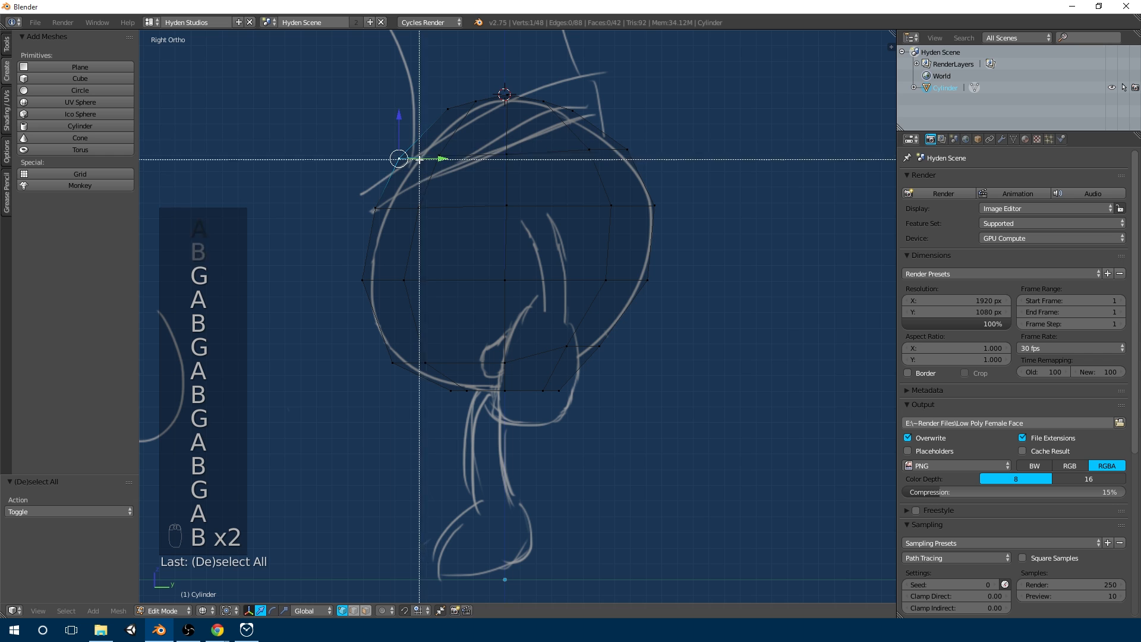
right_click(418, 160)
- Rotate the whole second ring from the top by -2.507° and shift it slightly to fit the side outline
key("b")
left_click_drag(372, 185, 710, 141)
key("r")
left_click(715, 123)
key("g")
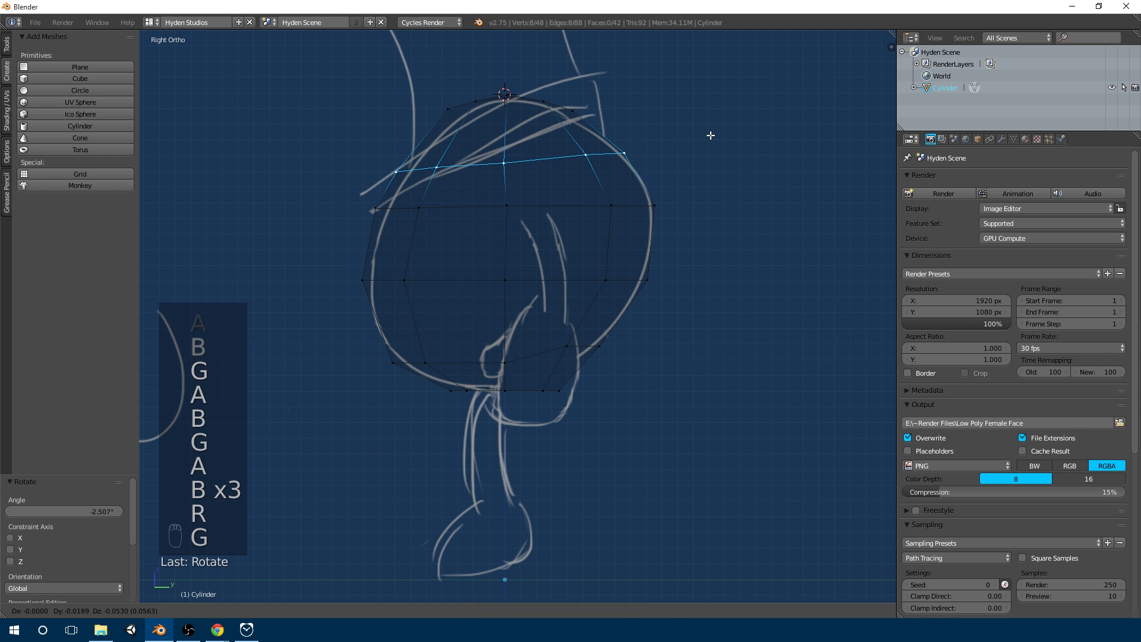
left_click(710, 133)
key("a")
- Rotate the third ring from the top by -4.271° and shift it slightly to fit the side outline
key("b")
left_click_drag(331, 237, 677, 184)
key("r")
left_click(777, 186)
key("g")
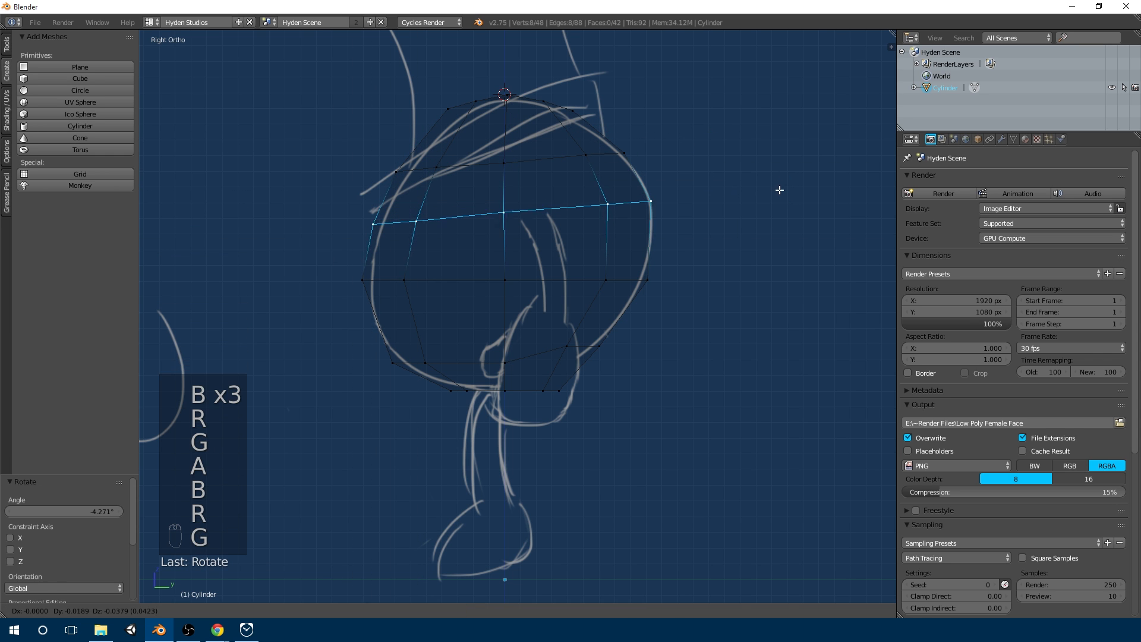
- Switch the cylinder from wireframe to solid shading and return to editing it in the front view
key("Tab")
middle_click_drag(672, 212, 605, 224)
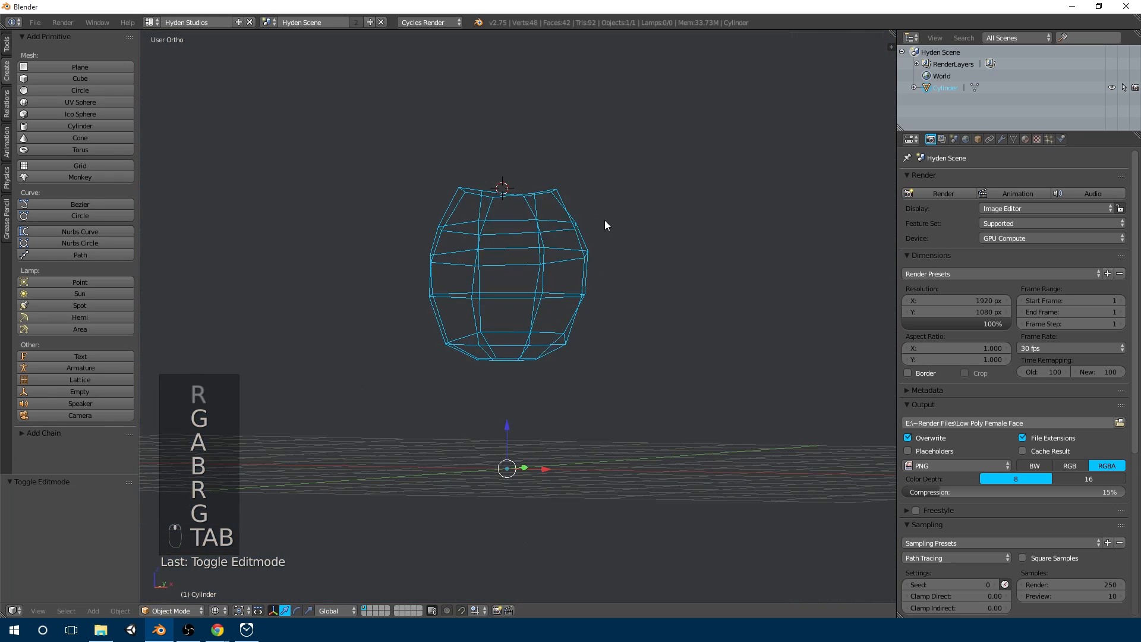
key("z")
key("Tab")
middle_click_drag(604, 272, 579, 240)
key("KP_1")
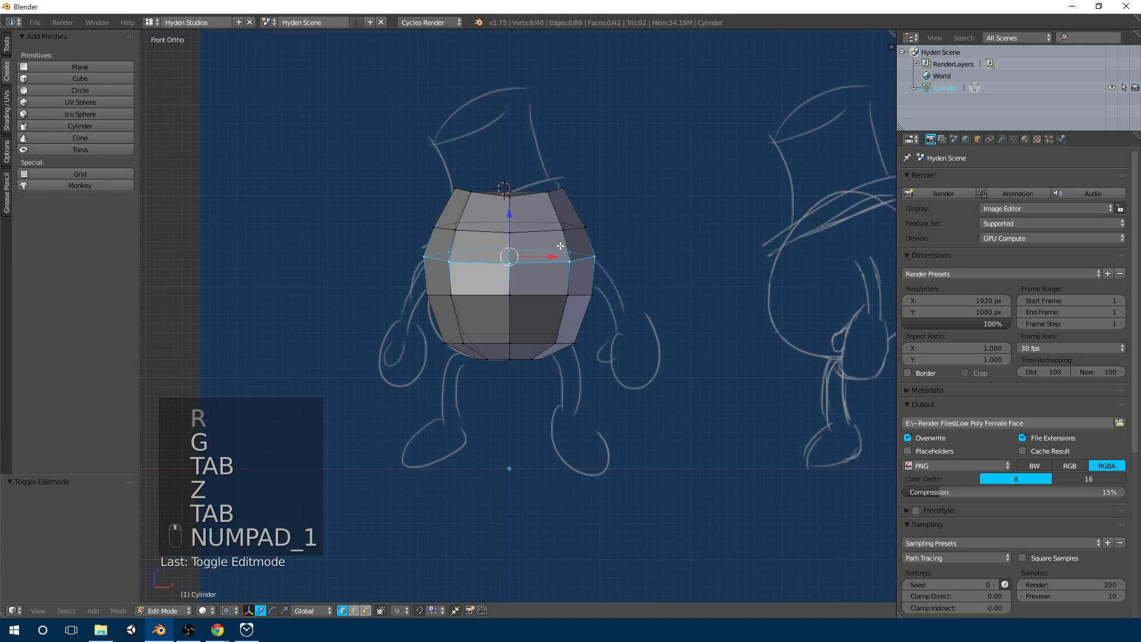
- Select the whole top ring of vertices and delete the face capping the cylinder
scroll(511, 126, "up", 3)
mouse_move(511, 125)
middle_mouse_down("shift")
mouse_move(521, 180)
mouse_move(519, 169)
mouse_move(571, 259)
mouse_move(560, 242)
mouse_move(484, 252)
mouse_move(426, 282)
middle_mouse_up("shift")
right_click(514, 165)
scroll(558, 243, "down", 7)
scroll(547, 248, "up", 7)
scroll(487, 197, "down", 3)
scroll(532, 276, "up", 4)
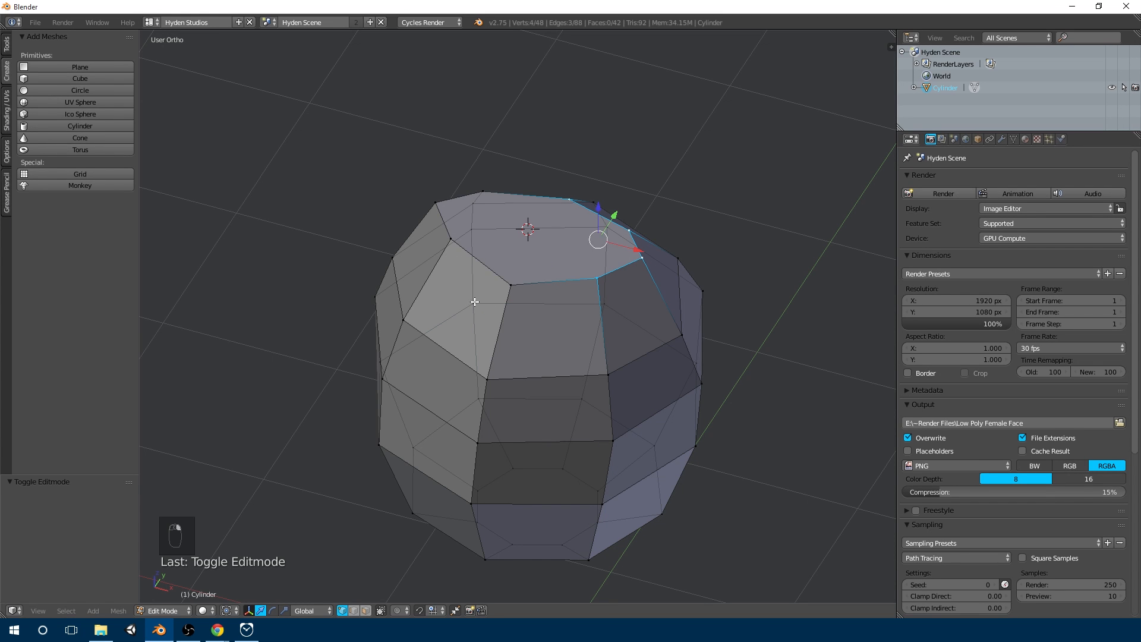
left_click(440, 203, "shift")
middle_click_drag(557, 239, 604, 213)
key("x")
left_click(589, 252)
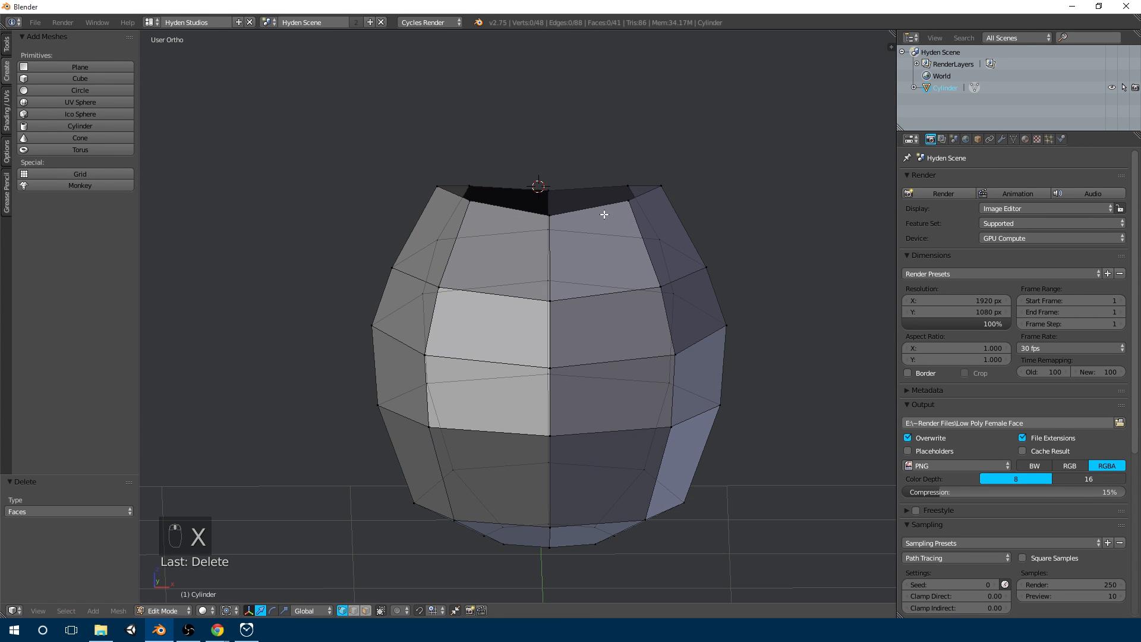
- Extrude the top ring's outer side vertex inward twice, by X -0.183, Z 0.047 and X -0.429, Z 0.073, to arch over the opening
key("KP_1")
scroll(604, 214, "down", 2)
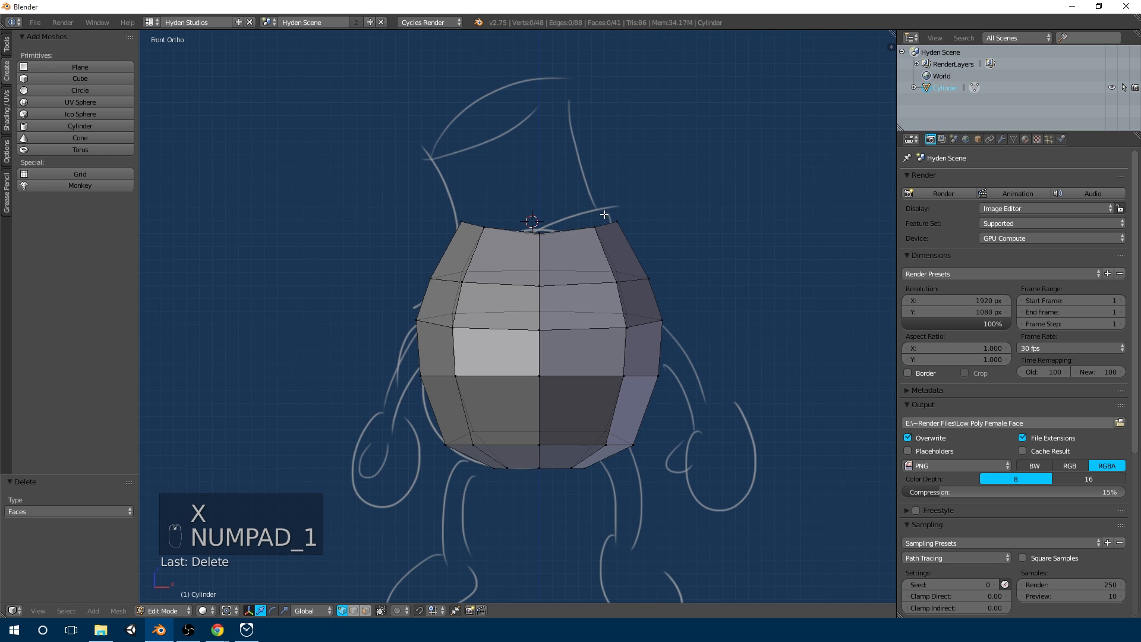
middle_click_drag(594, 231, 611, 222)
right_click(634, 211)
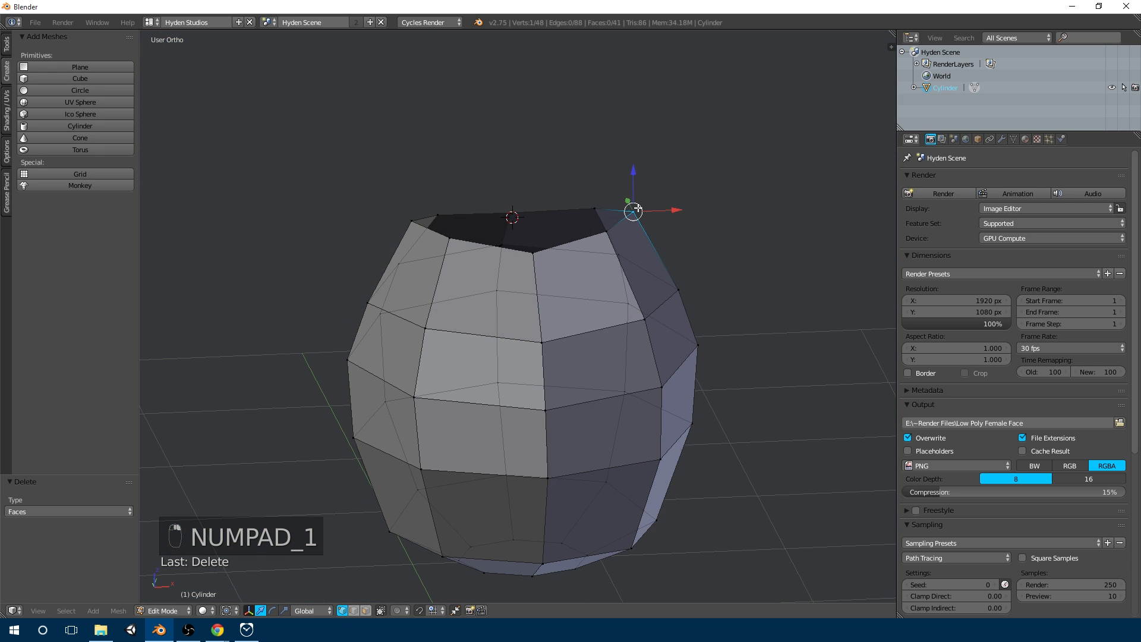
key("KP_1")
key("e")
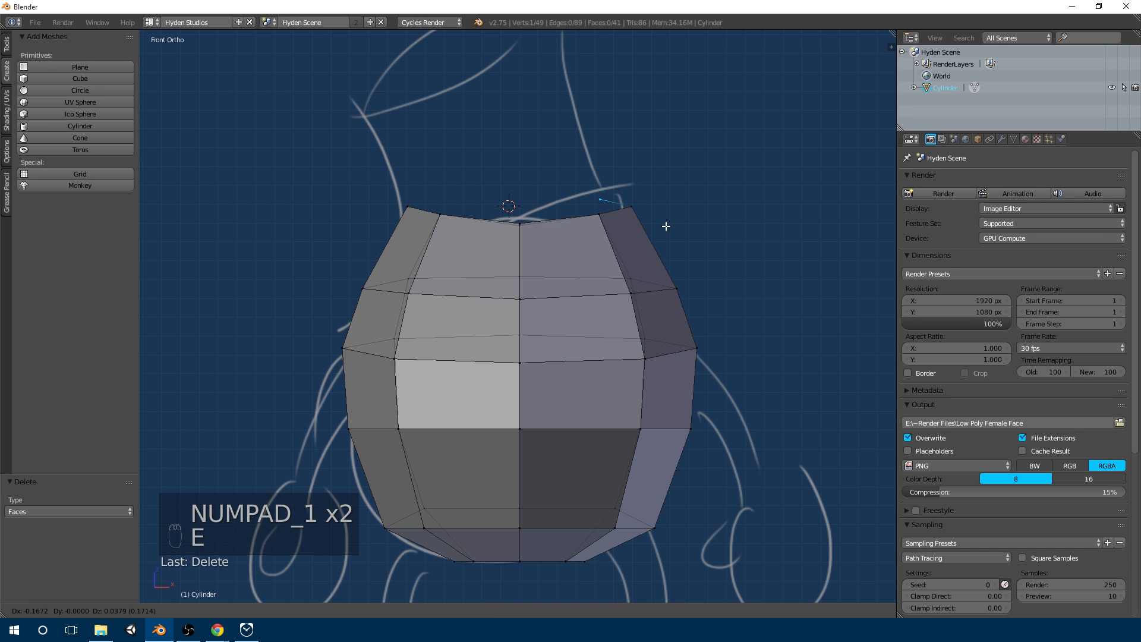
left_click(663, 224)
key("e")
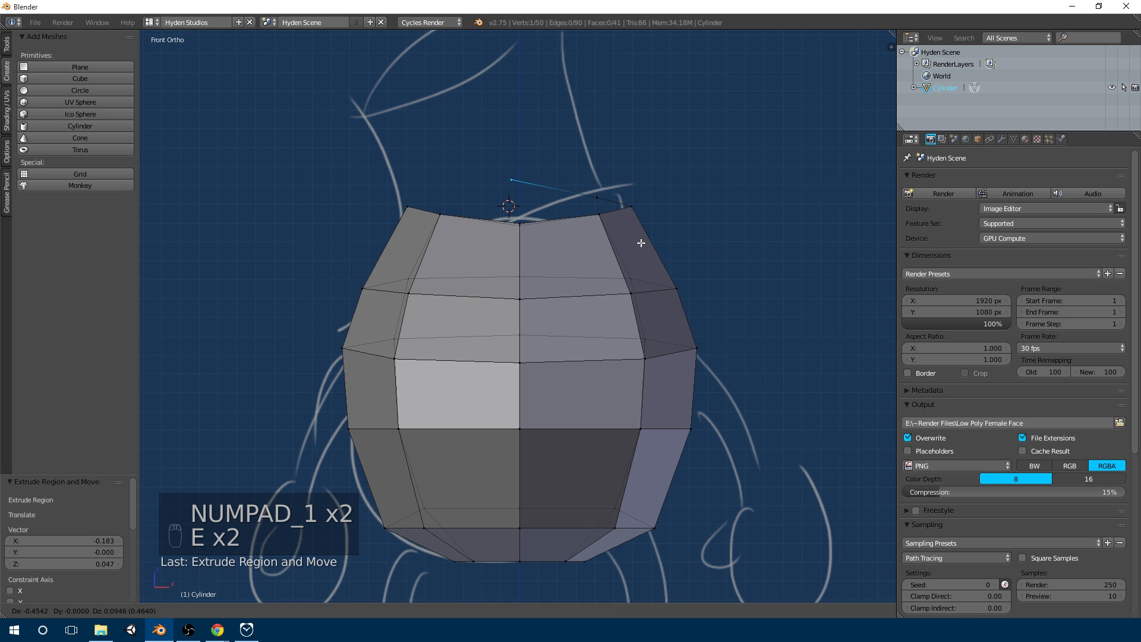
left_click(647, 247)
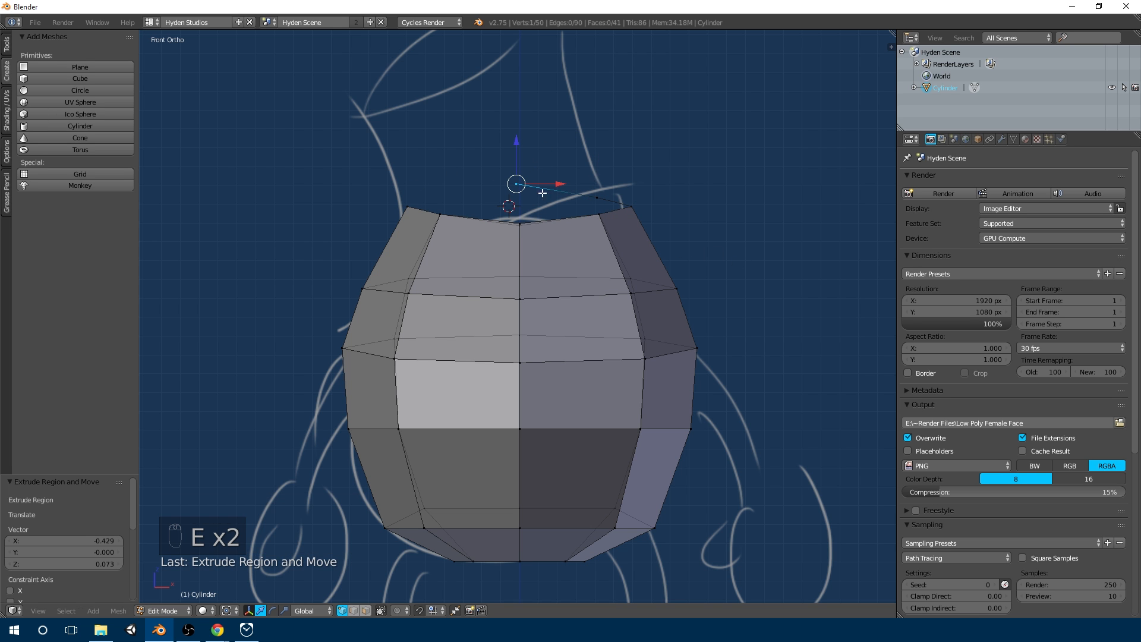
- Delete all vertices on the side of the centre line opposite the extruded edges, leaving half of the body
scroll(555, 297, "down", 4)
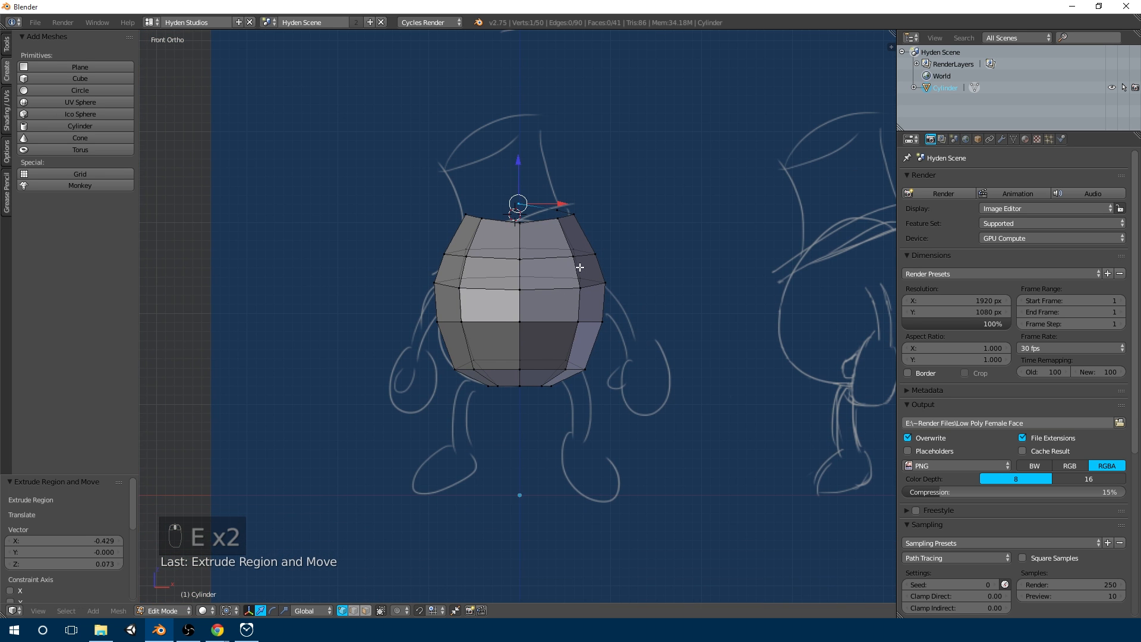
scroll(579, 267, "up", 3)
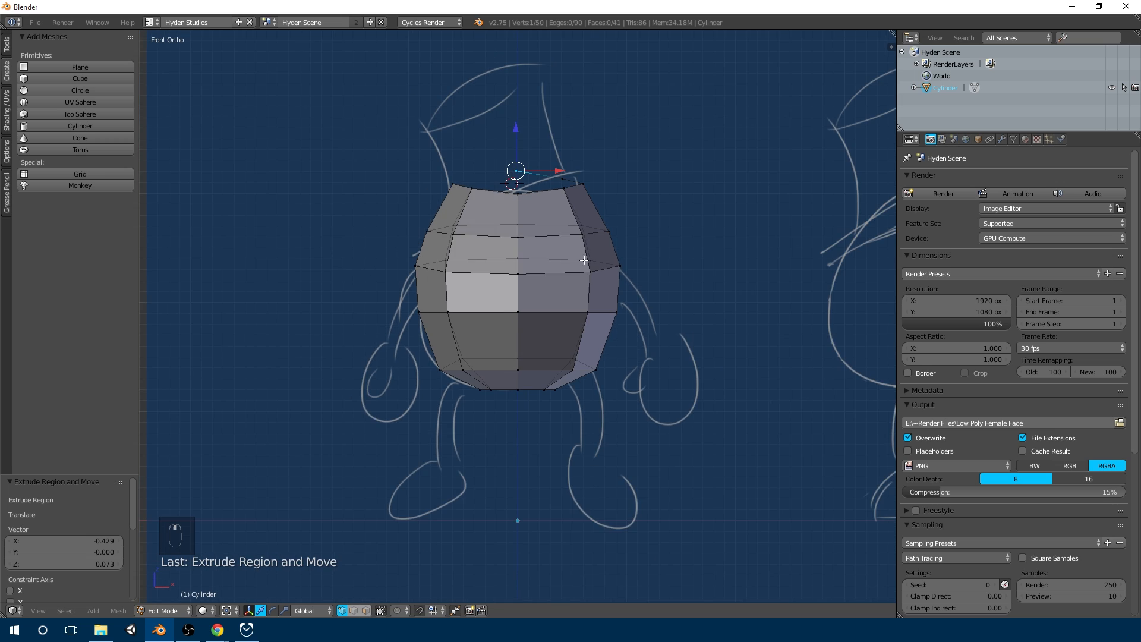
middle_click_drag(612, 260, 647, 333, "shift")
key("KP_1")
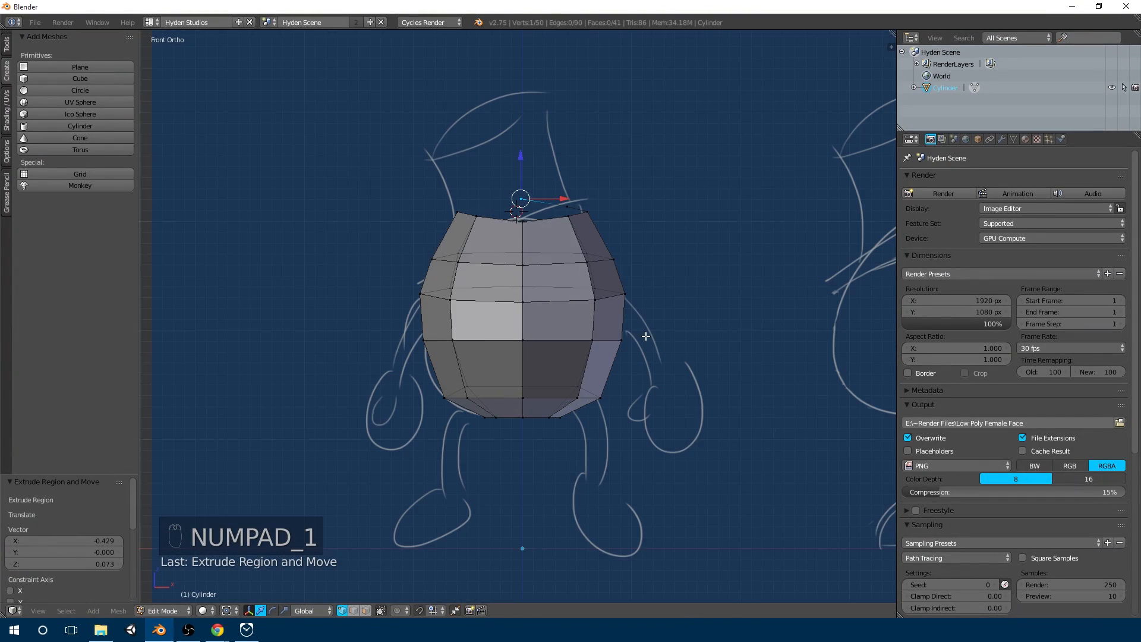
key("a")
key("a")
key("b")
left_click_drag(394, 172, 514, 472)
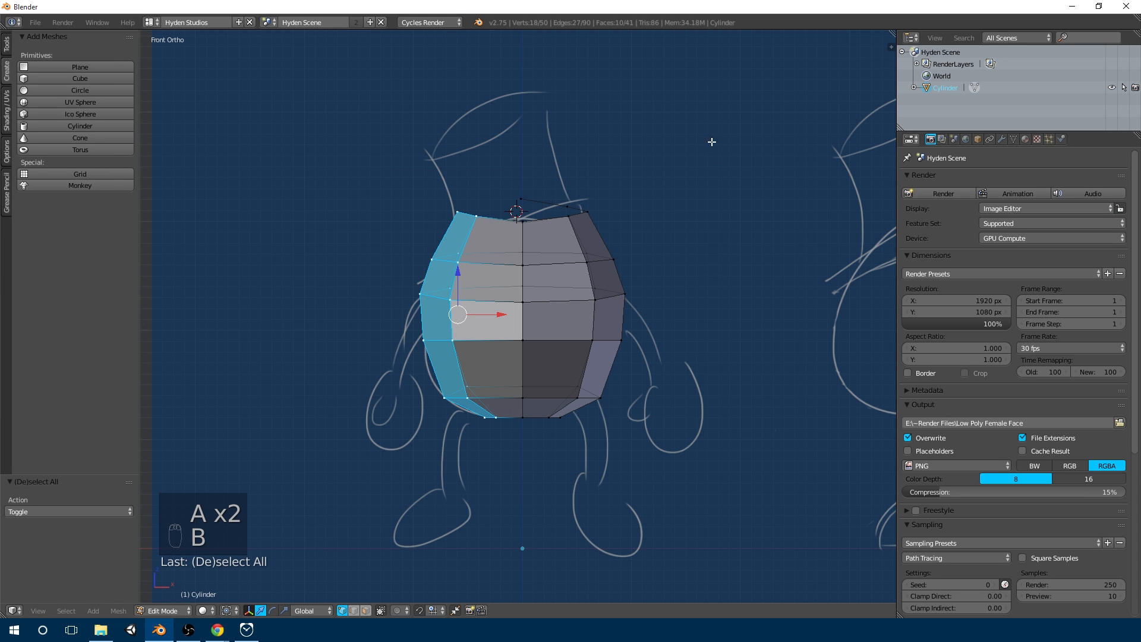
key("a")
key("b")
left_click_drag(367, 153, 506, 419)
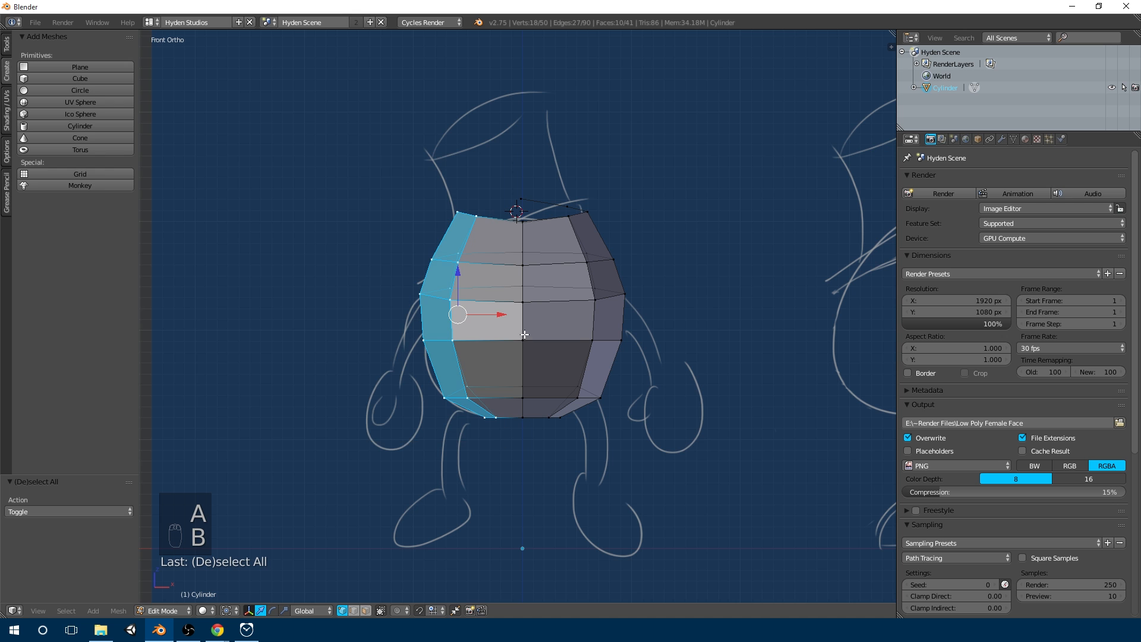
scroll(524, 335, "up", 1)
key("x")
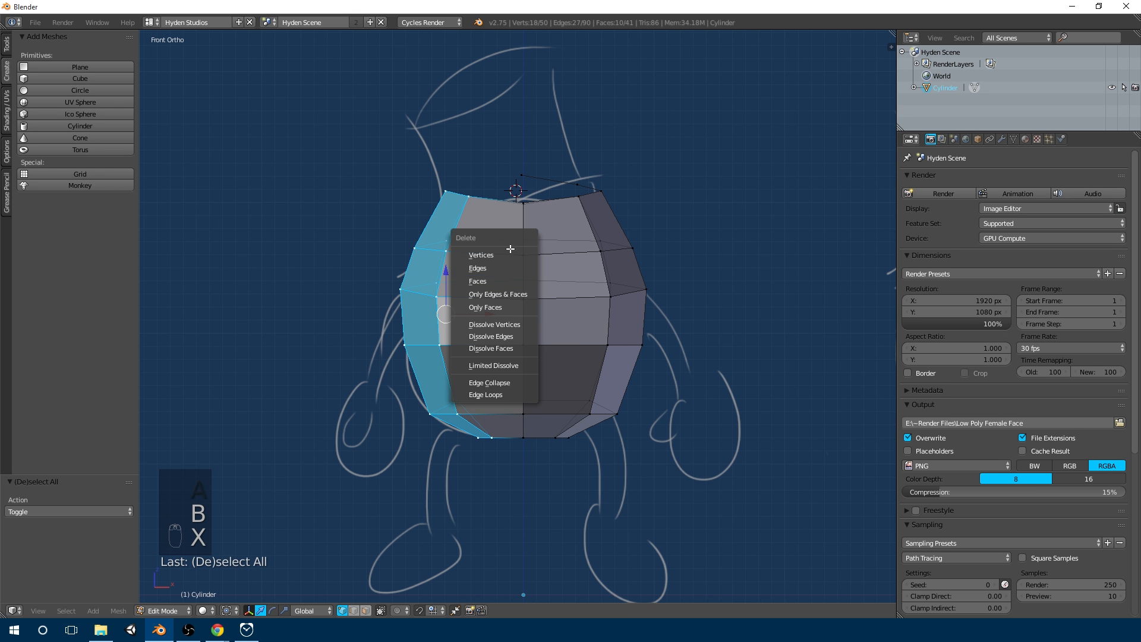
left_click(505, 257)
middle_click_drag(636, 246, 610, 325)
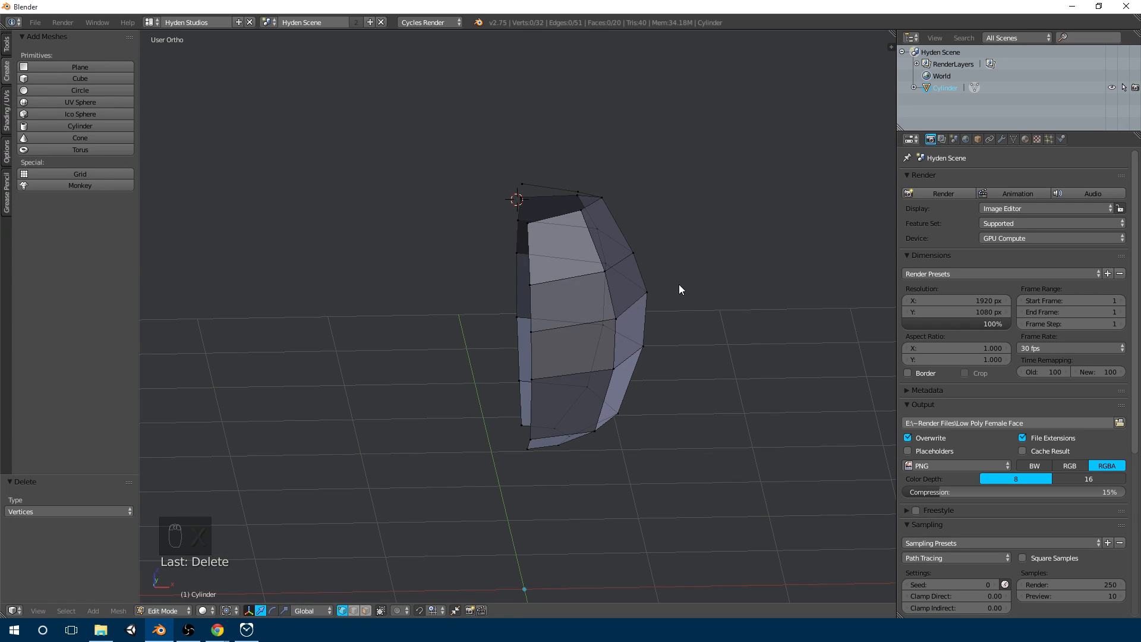
- Add a Mirror modifier across the X axis to the half body and enable Clipping
key("Tab")
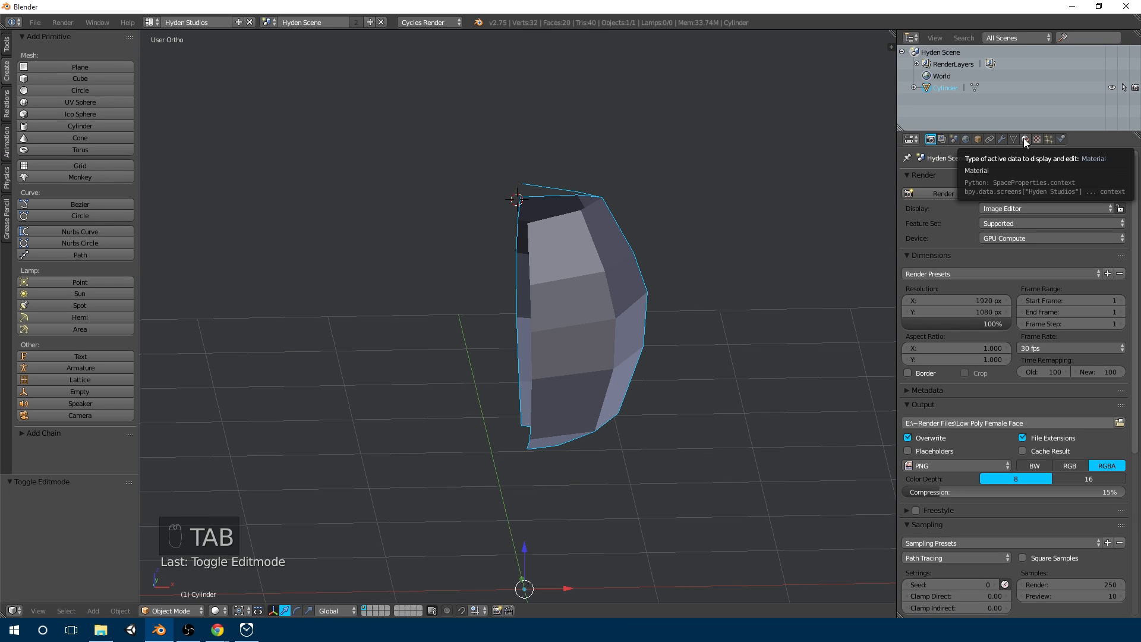
left_click(1025, 139)
left_click(1012, 140)
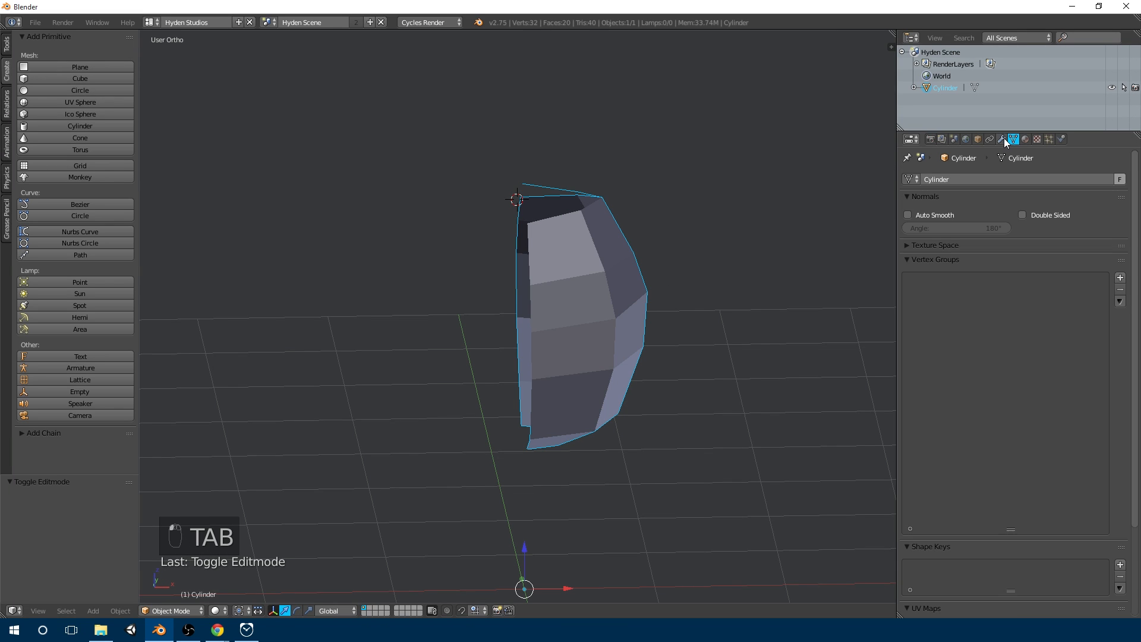
left_click(1002, 139)
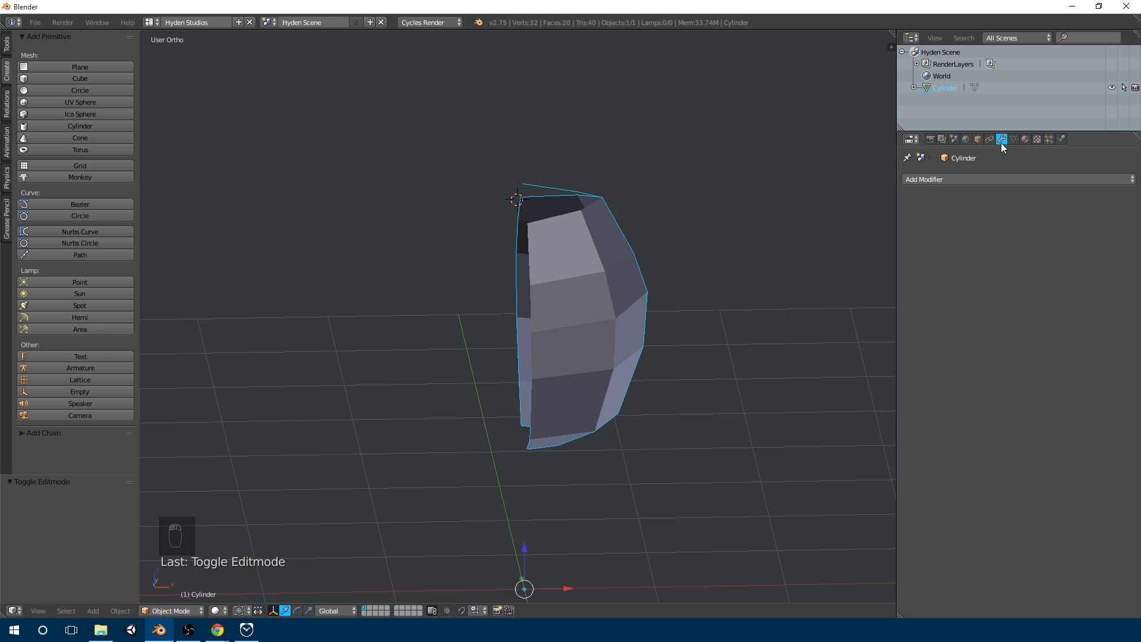
left_click(963, 179)
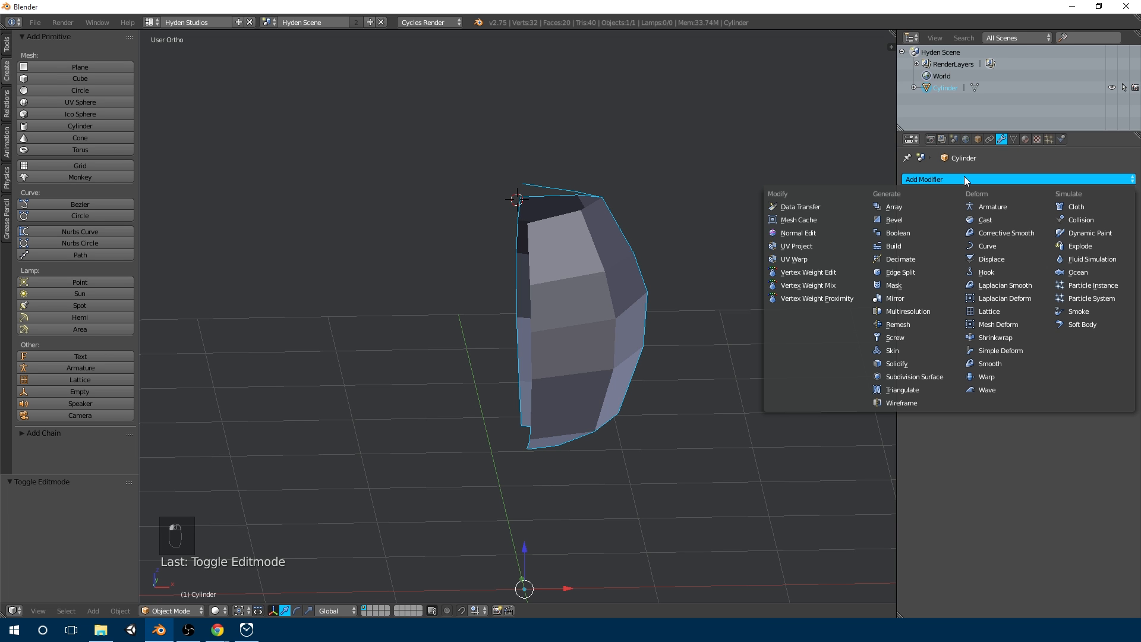
left_click(904, 297)
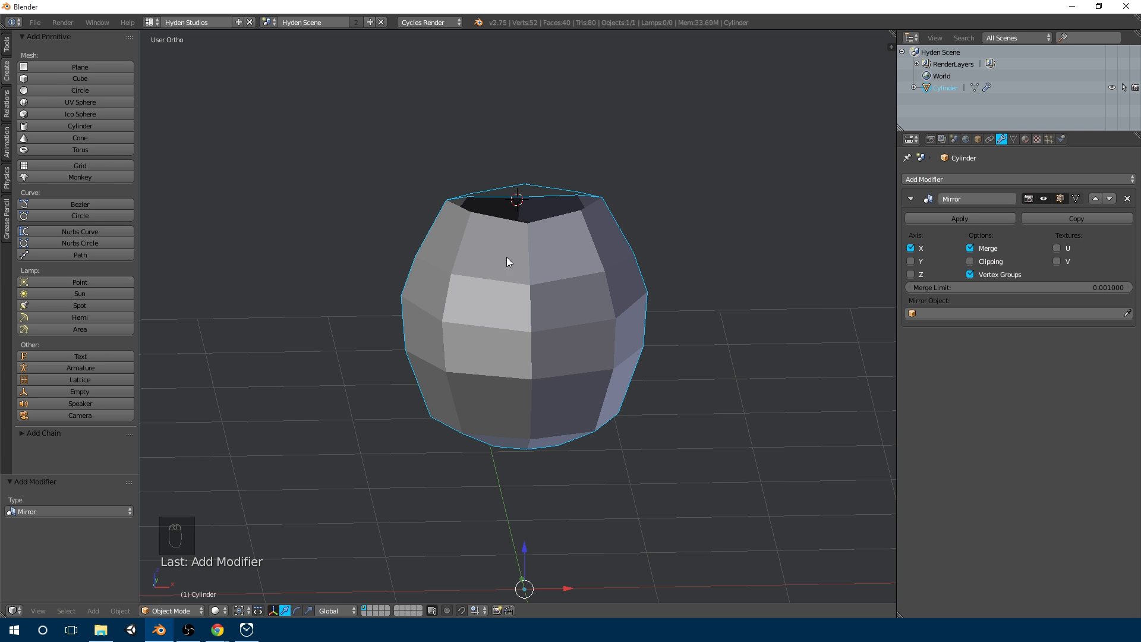
left_click(970, 261)
middle_click_drag(640, 244, 615, 244)
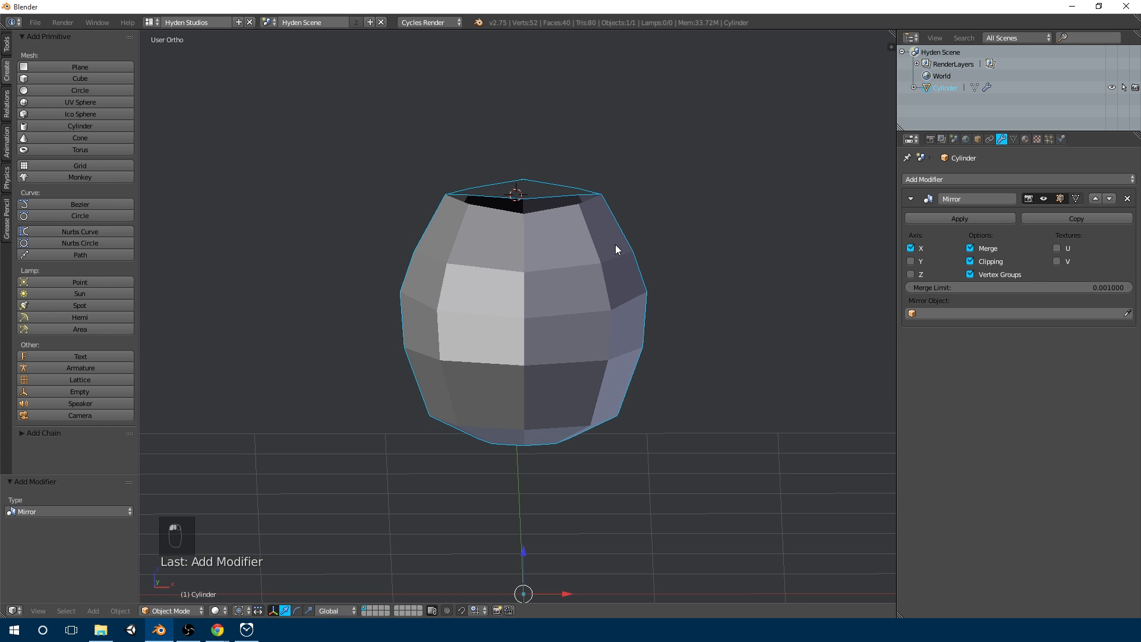
- Move the free end vertex of the extruded edges sideways onto the mirror's centre line
scroll(594, 212, "up", 2)
key("Tab")
middle_click_drag(547, 155, 543, 223, "shift")
mouse_move(542, 223)
middle_mouse_down()
mouse_move(529, 219)
mouse_move(542, 223)
middle_mouse_up()
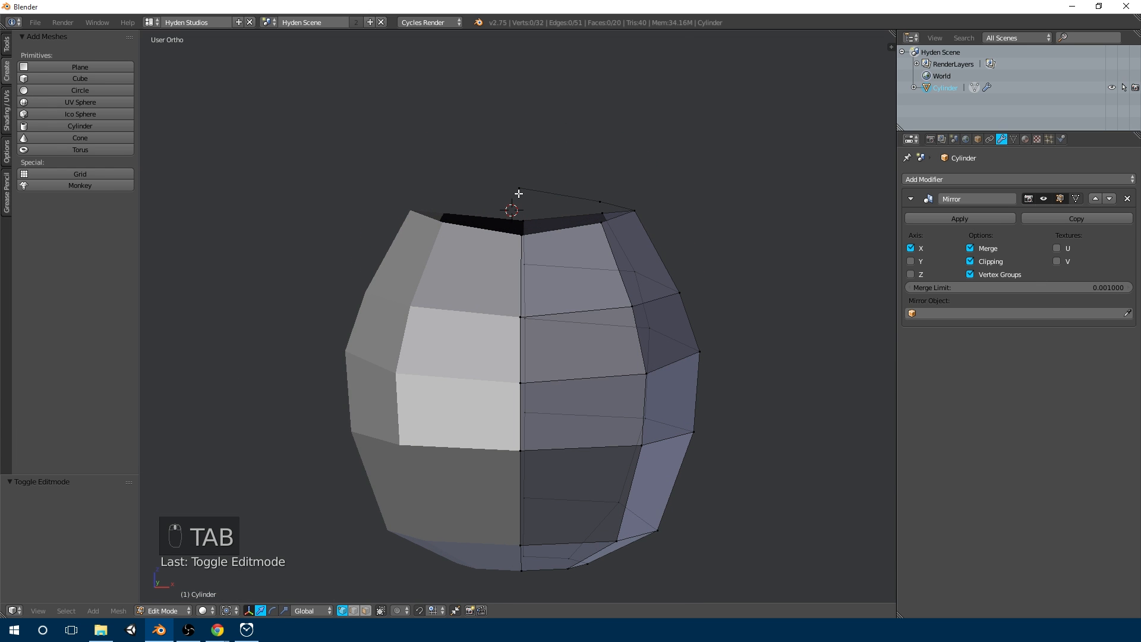
right_click(518, 191)
key("g")
left_click(663, 203)
- Try pulling the end vertex away from the centre line with Clipping on, undoing each move
key("g")
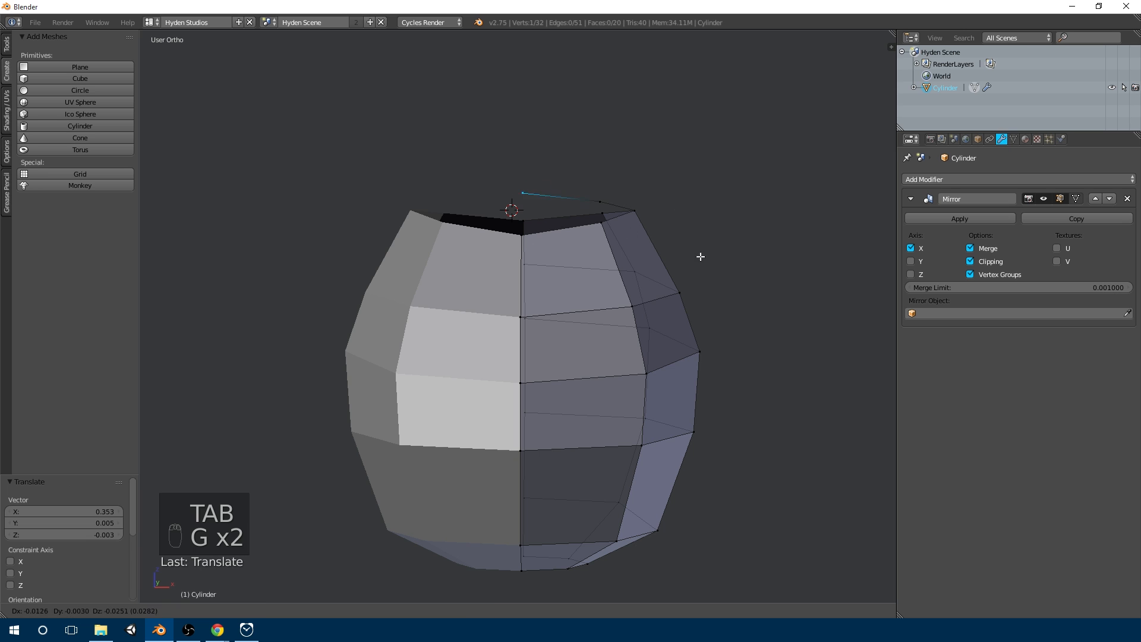
left_click(606, 224)
key("ctrl+z")
key("KP_0")
key("KP_1")
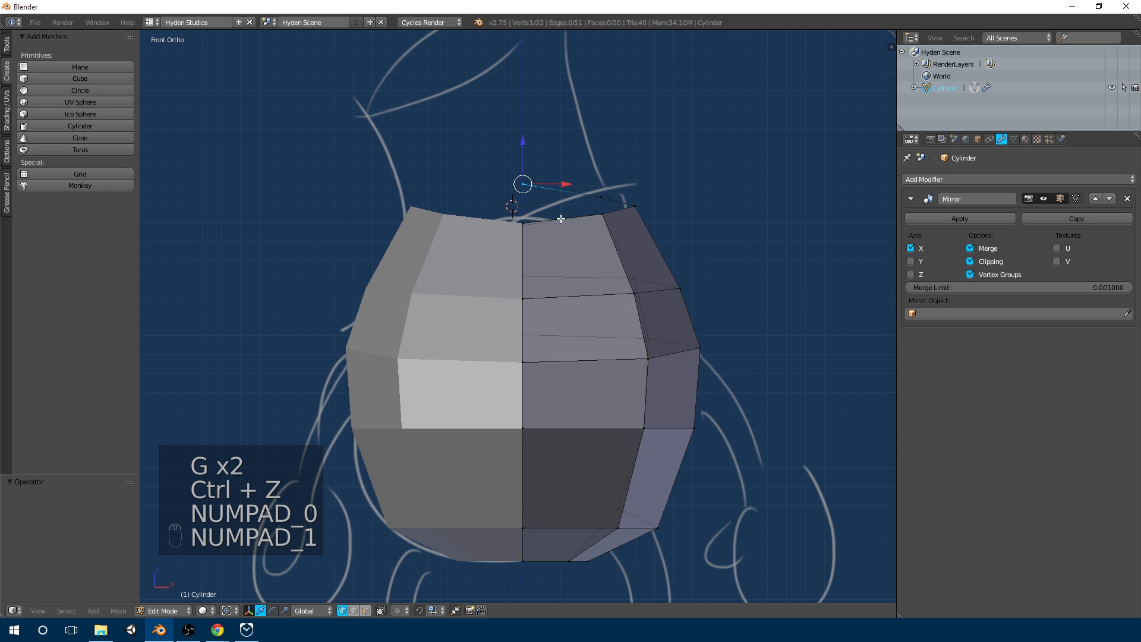
key("g")
left_click(742, 173)
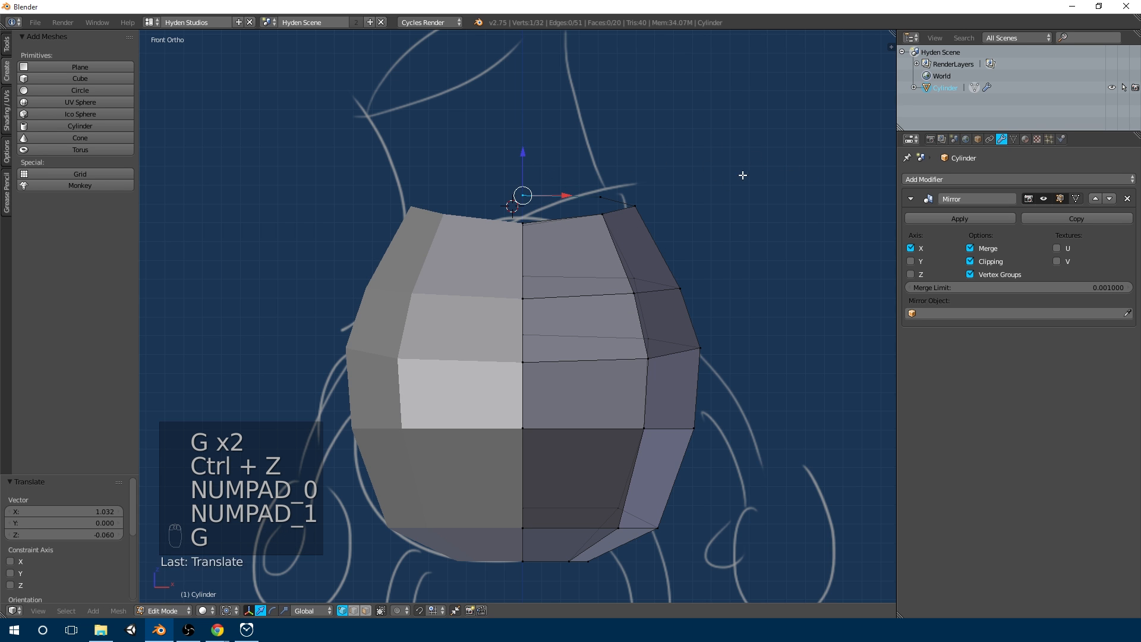
key("ctrl+z")
- Turn off the mirror's Clipping and try moving the end vertex freely, undoing the move
left_click(971, 261)
key("g")
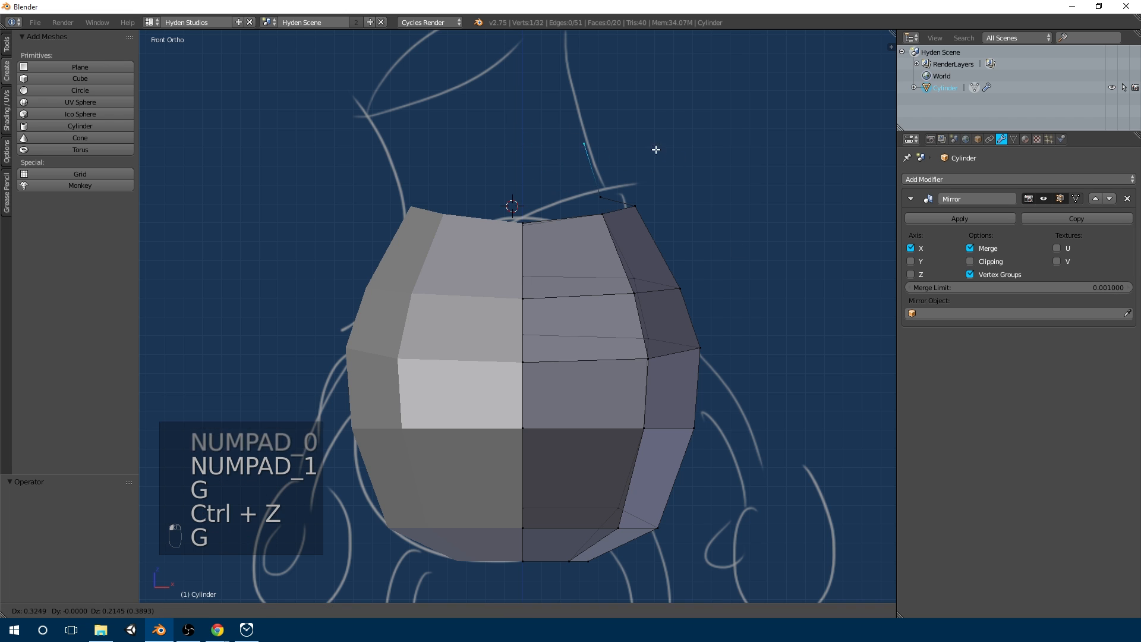
left_click(647, 168)
key("ctrl+z")
- Move the end vertex horizontally against the centre line with Clipping on
key("g")
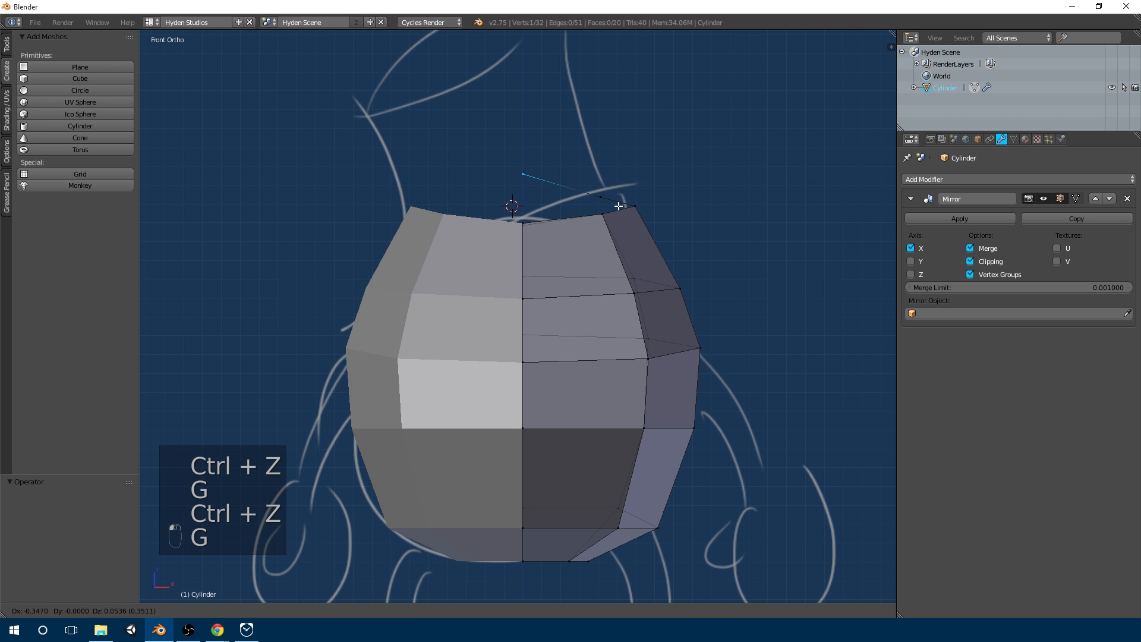
left_click(612, 223)
middle_click_drag(612, 223, 517, 250)
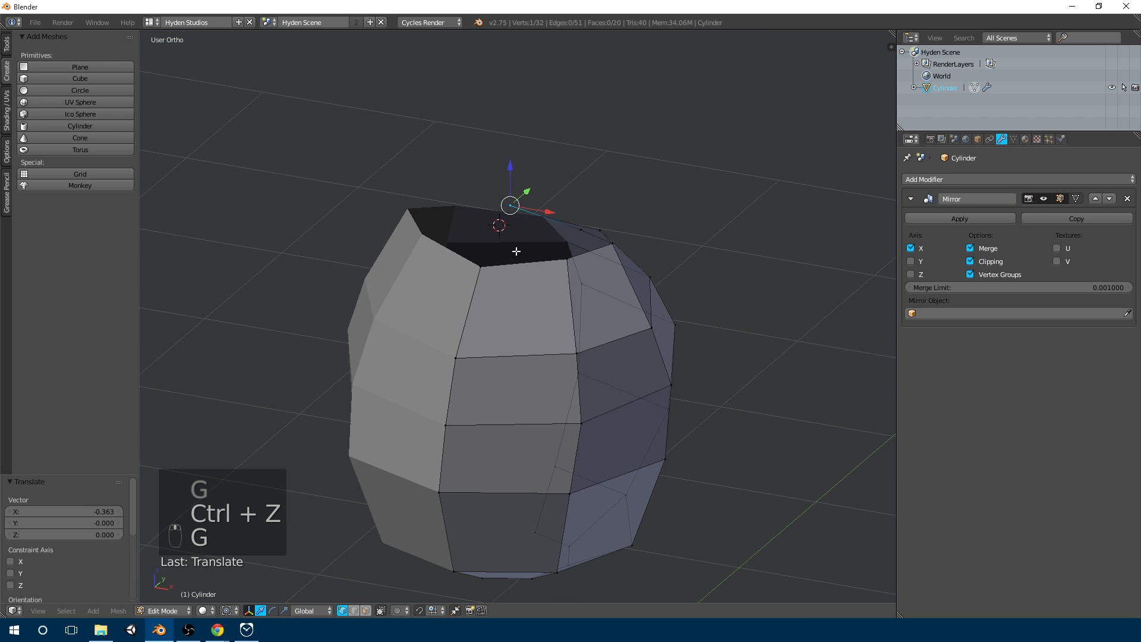
key("KP_1")
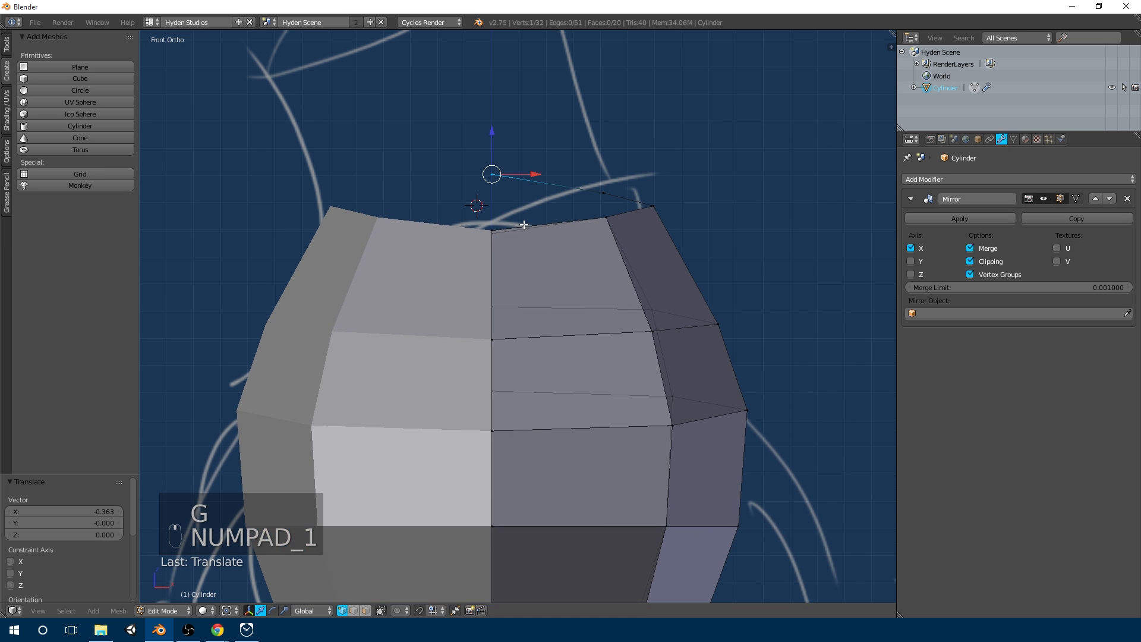
middle_click_drag(573, 257, 552, 250)
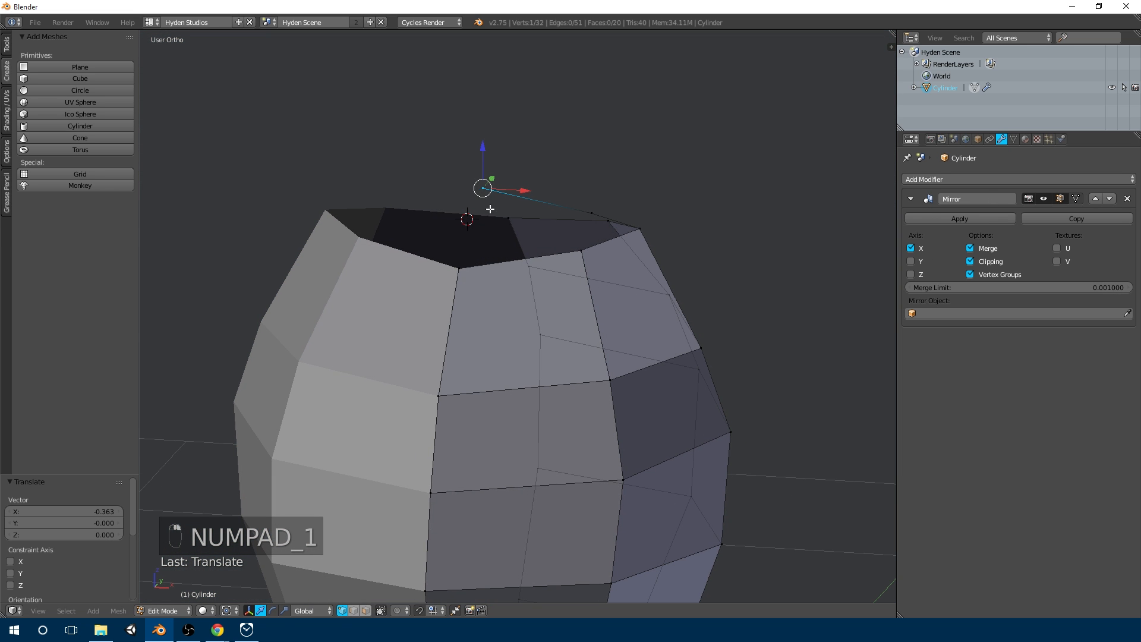
middle_click_drag(490, 209, 447, 313)
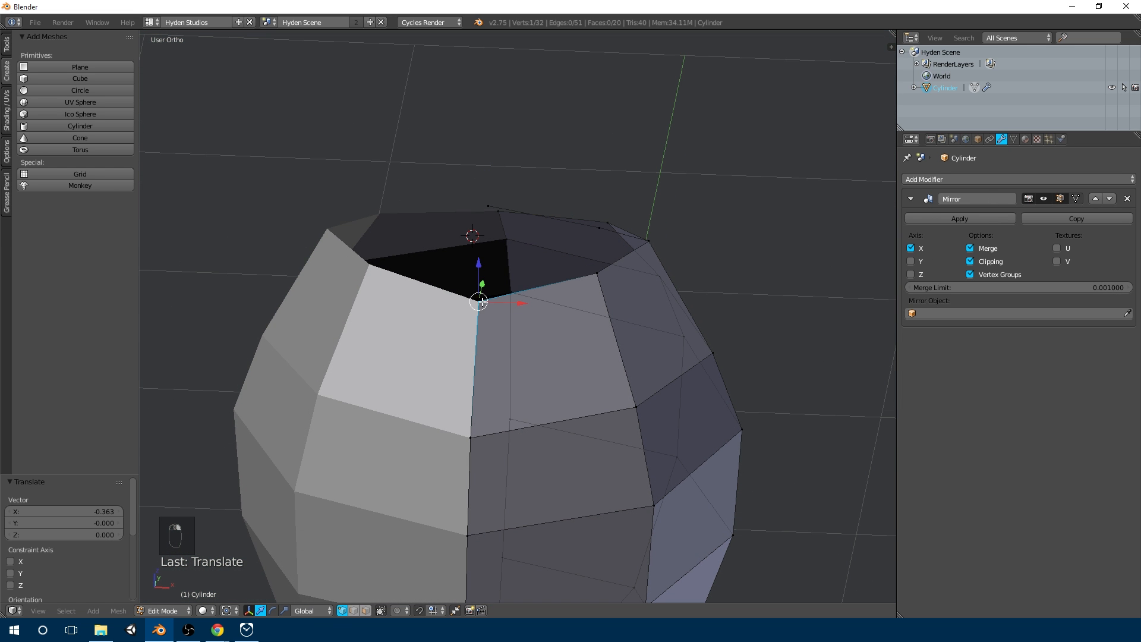
- Fill the front of the top opening with a triangle and a quad between the top ring and the extruded edges
middle_click_drag(525, 223, 517, 221)
right_click(587, 271)
mouse_move(622, 267)
middle_mouse_down()
mouse_move(586, 304)
mouse_move(571, 301)
mouse_move(623, 277)
middle_mouse_up()
scroll(571, 301, "up", 3)
right_click(634, 335, "shift")
right_click(569, 276, "shift")
key("f")
right_click(600, 294)
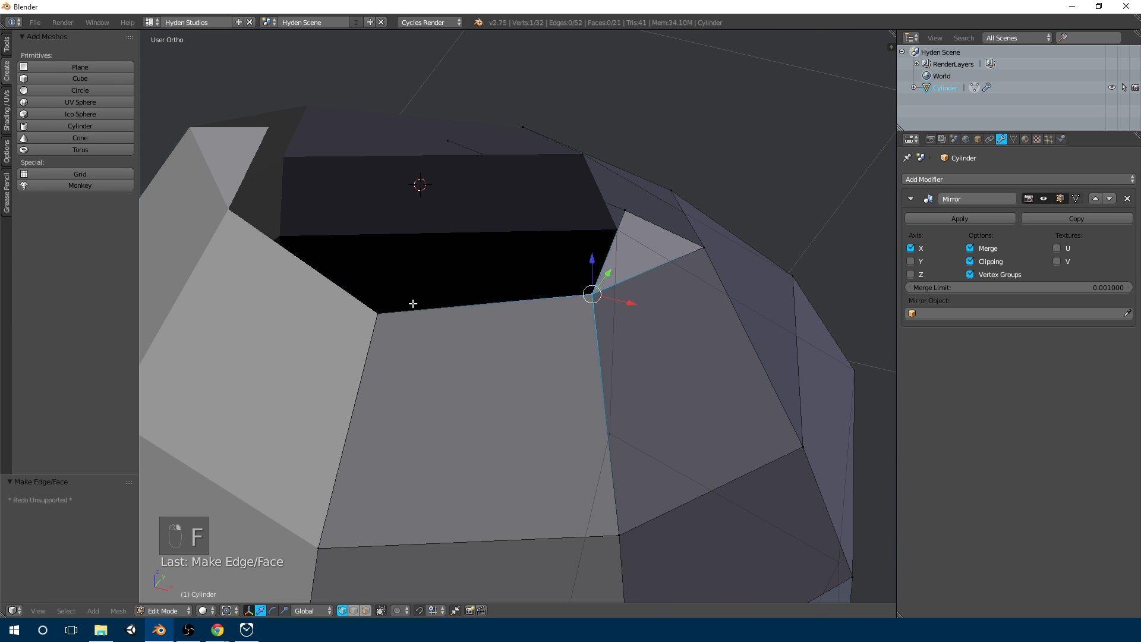
key("f")
- Fill the rest of the body's top opening with a triangle and a quad to close the cap
middle_click_drag(652, 224, 500, 282)
right_click(497, 279)
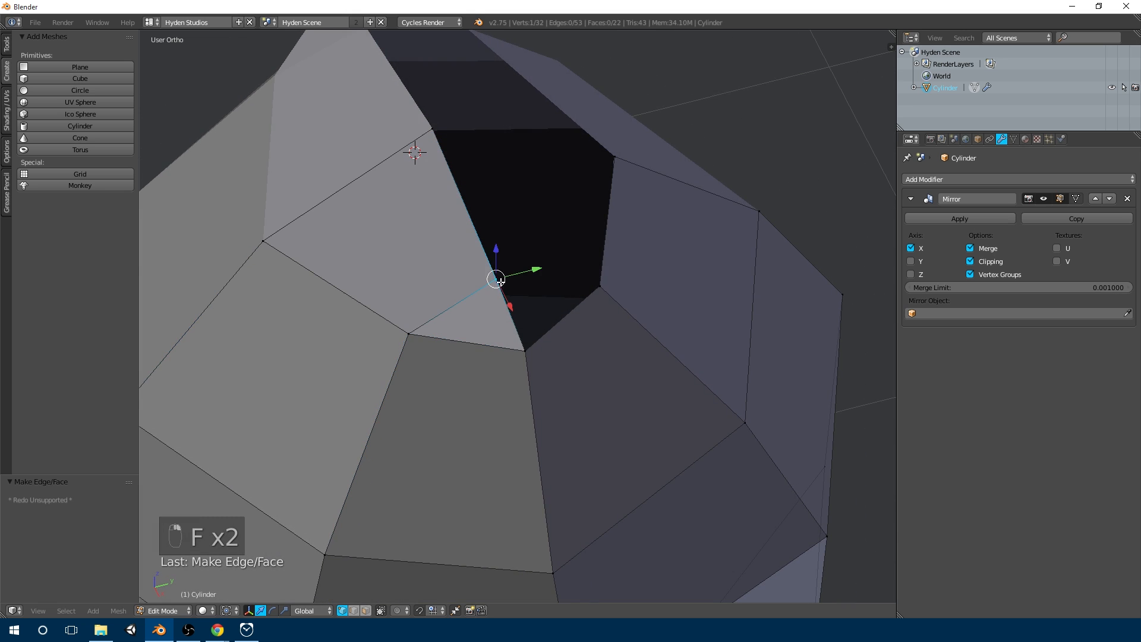
key("f")
right_click(497, 280)
right_click(598, 285, "shift")
right_click(613, 160, "shift")
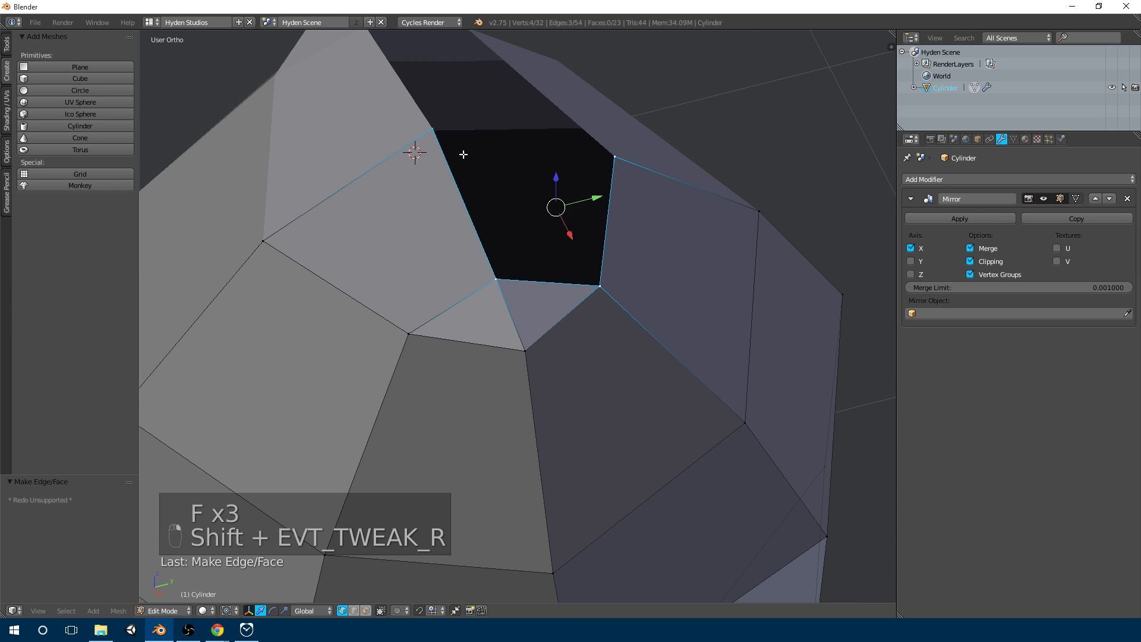
key("f")
key("Tab")
scroll(512, 269, "down", 5)
middle_click_drag(512, 269, 532, 289)
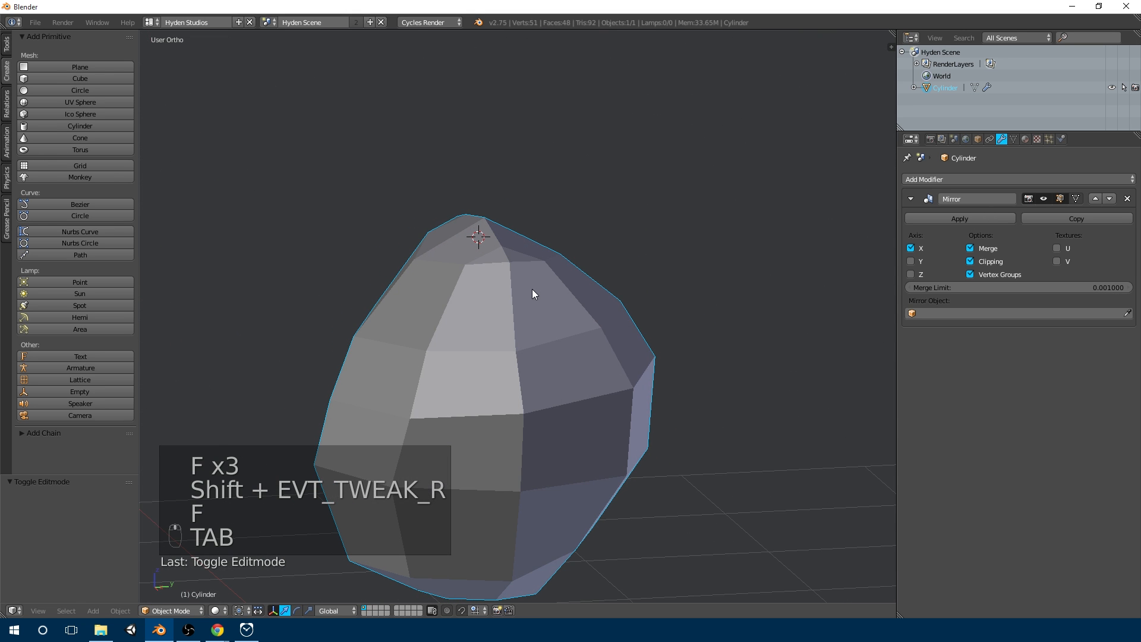
- Lower the vertex at the peak of the cap in the right view to flatten the body's top
key("KP_3")
key("Tab")
scroll(532, 289, "up", 3)
key("a")
key("a")
key("b")
key("g")
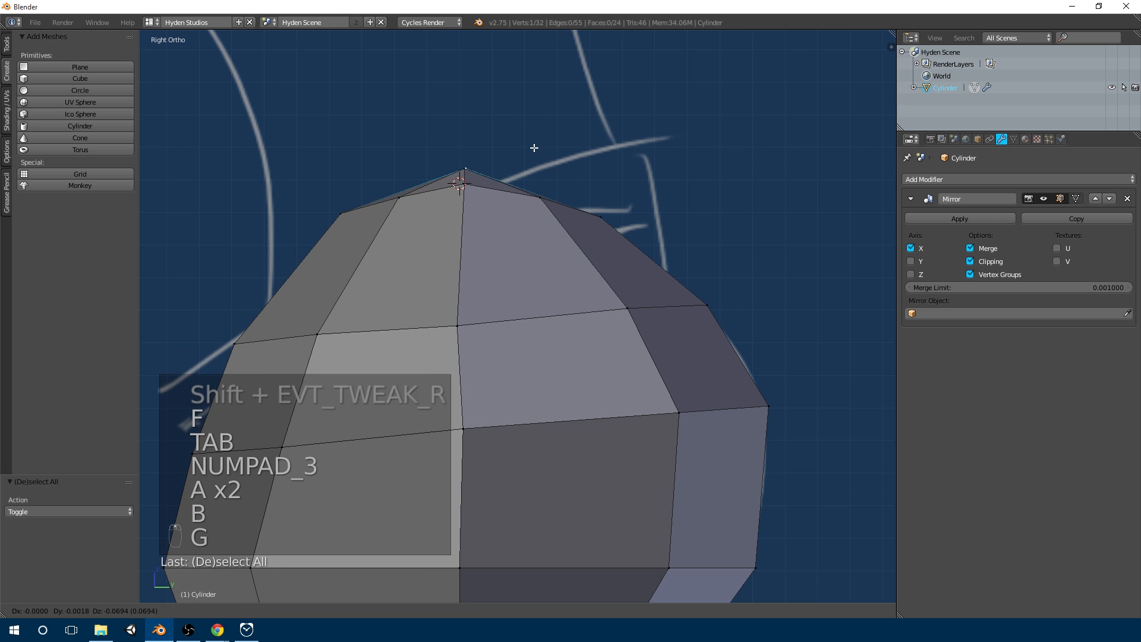
left_click(533, 152)
- Adjust the vertices at the peak of the cap in the right view, lowering the last one by about 0.022
key("a")
key("b")
left_click_drag(441, 180, 483, 163)
key("g")
left_click(484, 165)
key("a")
right_click(473, 171)
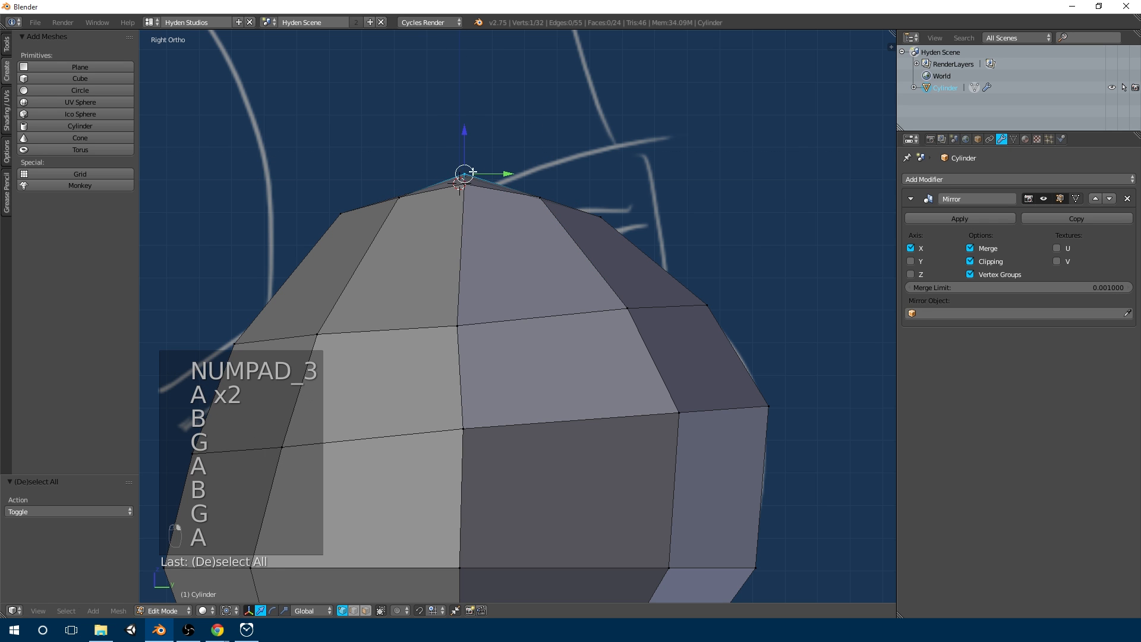
key("g")
left_click(438, 164)
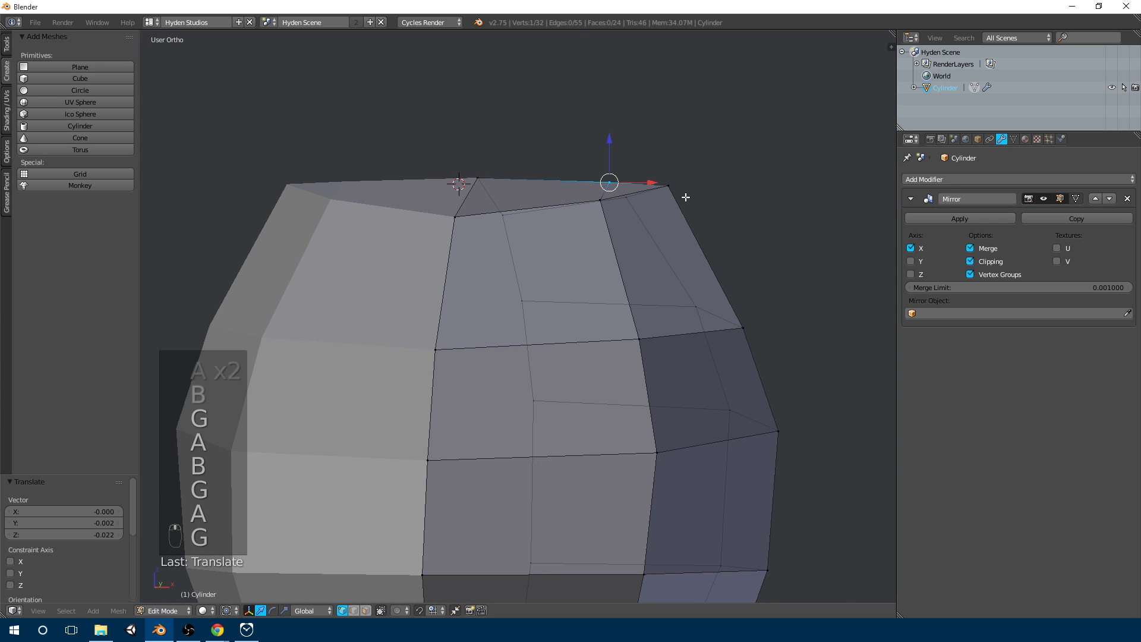
- Move the outermost vertex of the top ring inward and down in the front view to round the shoulder
key("KP_1")
key("a")
key("a")
key("b")
key("g")
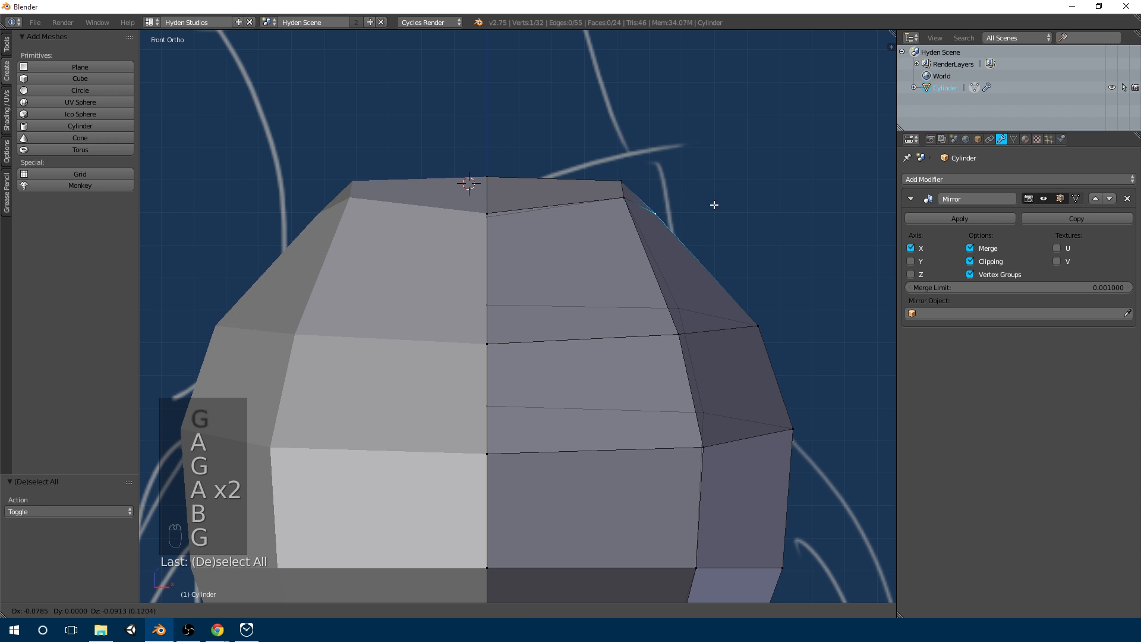
left_click(715, 189)
- Move the top ring's outer vertices together inward and slightly down in the front view to narrow the cap
key("a")
key("b")
left_click_drag(604, 226, 676, 171)
key("g")
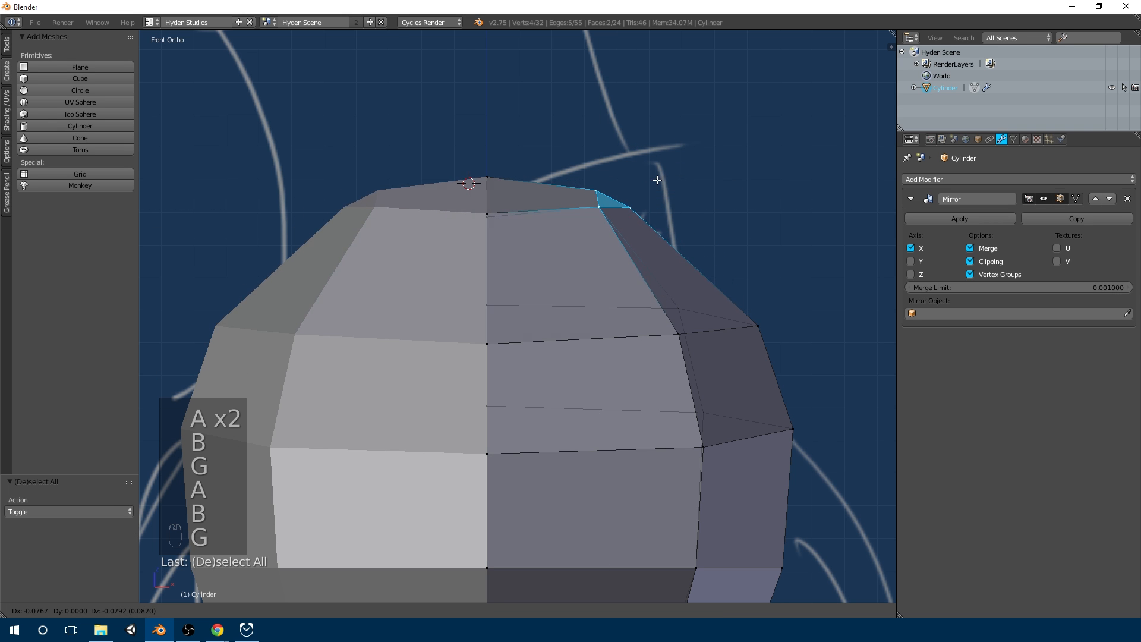
left_click(651, 182)
- Return to Object Mode, deselect the body and check its overall shape against the front blueprint
scroll(682, 208, "down", 3)
key("a")
key("b")
left_click_drag(602, 334, 677, 291)
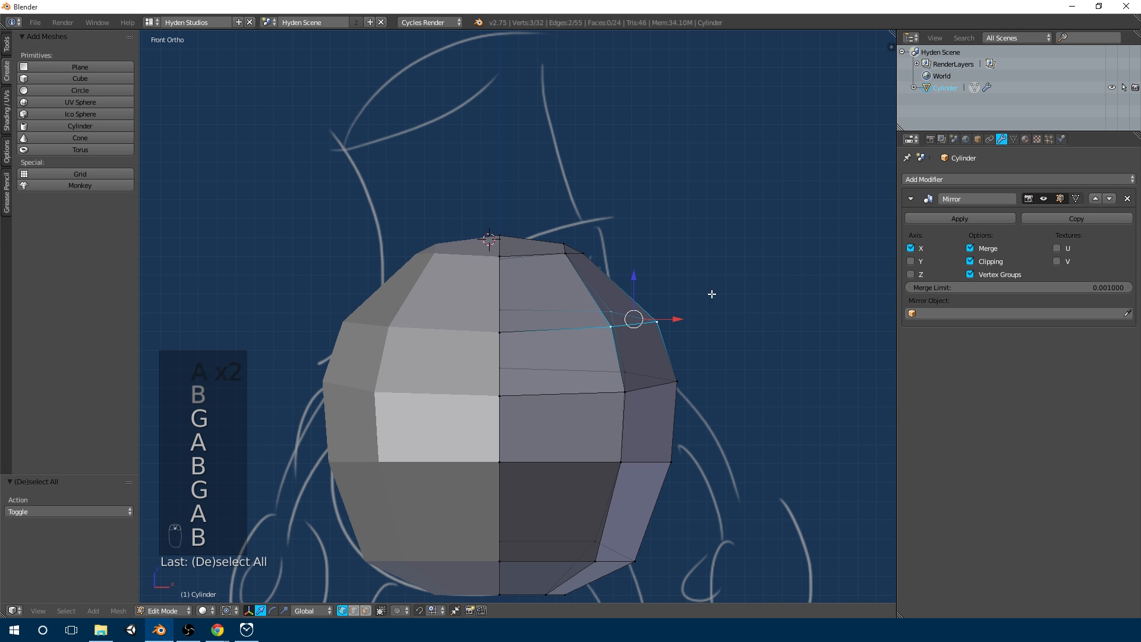
key("Tab")
scroll(653, 318, "down", 4)
middle_click_drag(620, 333, 572, 333, "shift")
key("Tab")
key("Tab")
key("a")
key("a")
key("a")
key("a")
key("KP_1")
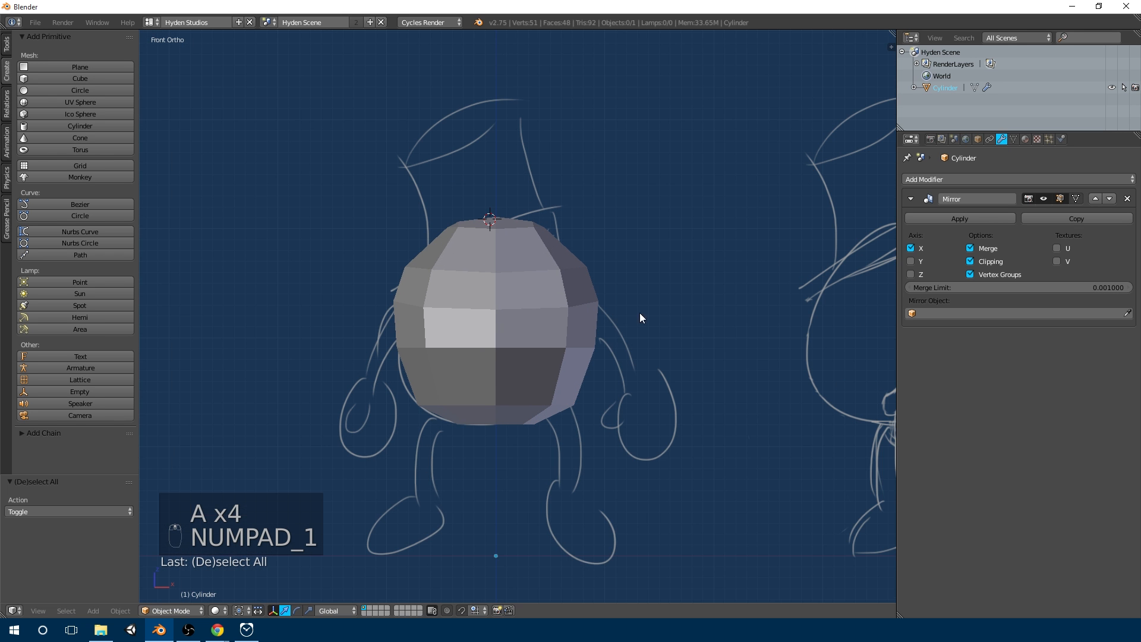
mouse_move(639, 313)
middle_mouse_down("shift")
mouse_move(614, 285)
mouse_move(614, 208)
mouse_move(583, 320)
mouse_move(609, 319)
middle_mouse_up("shift")
middle_click_drag(619, 401, 636, 365, "shift")
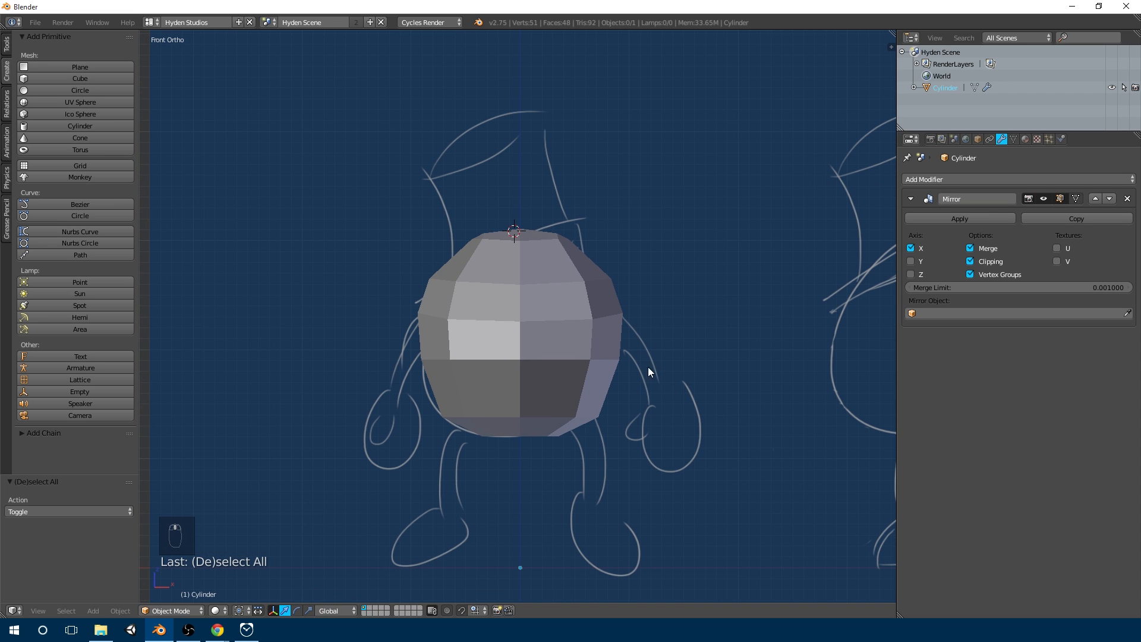
key("alt+Tab")
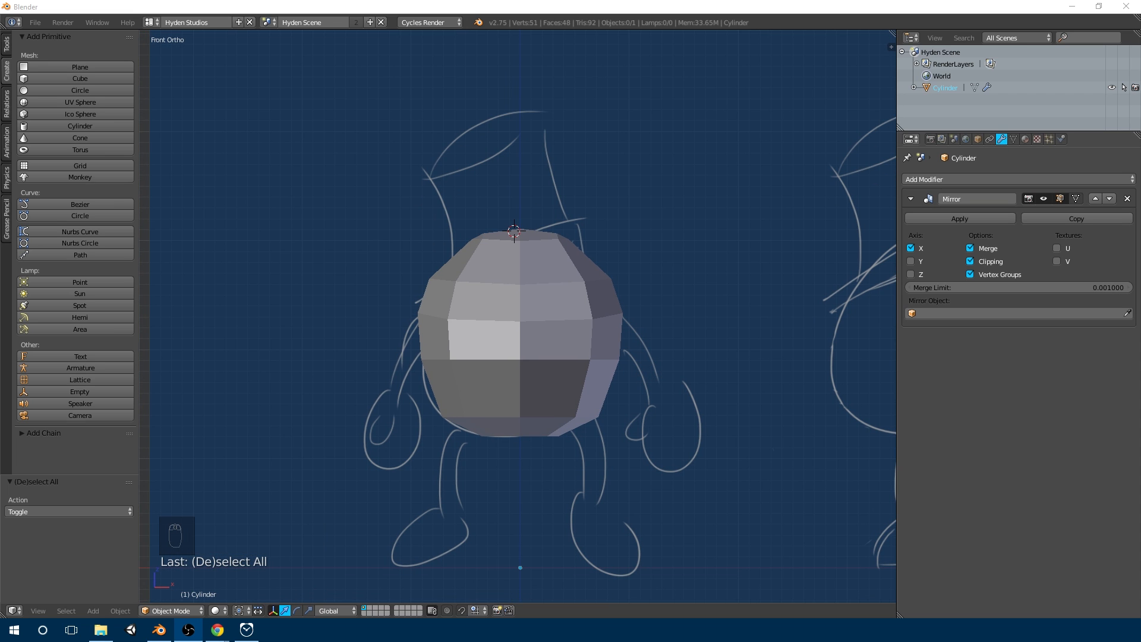
key("alt+Tab")
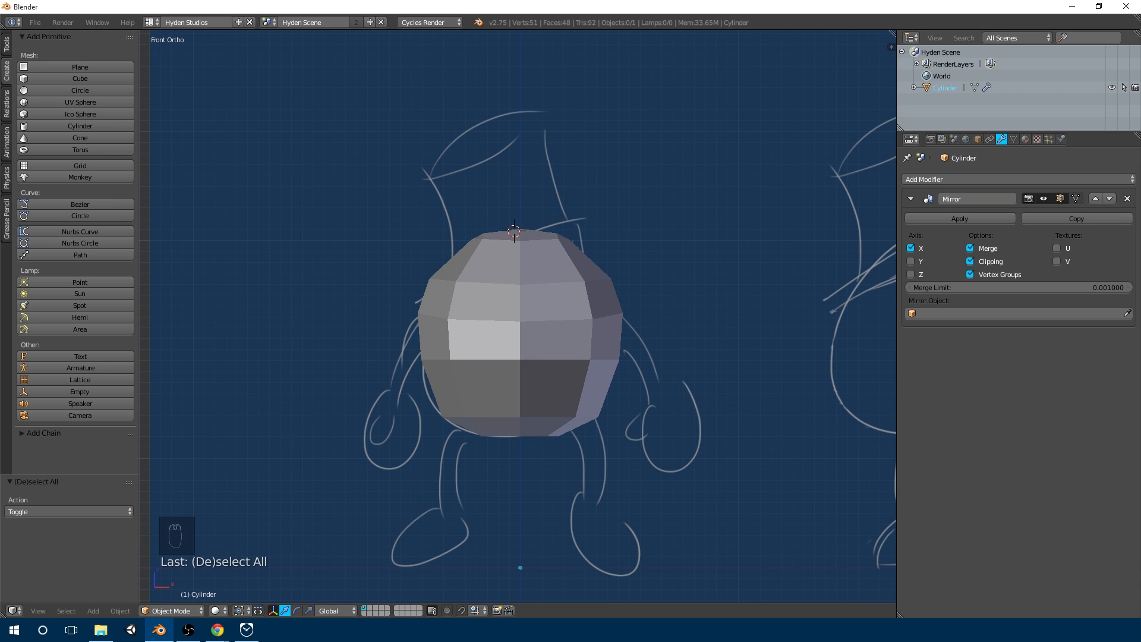
key("alt+Tab")
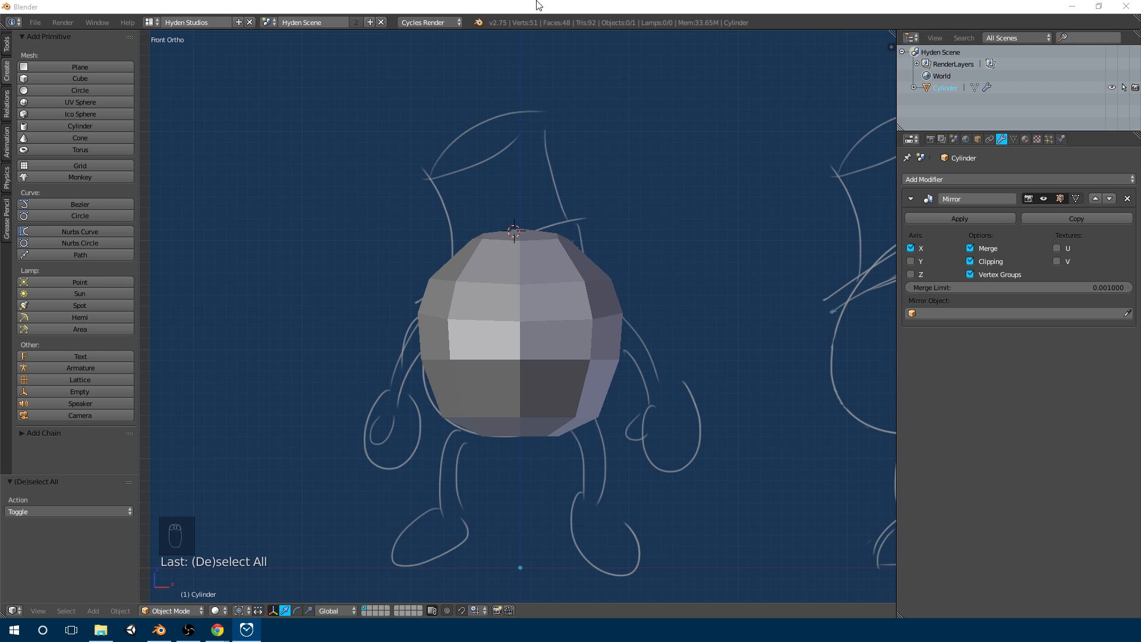
left_click(536, 5)
middle_click_drag(592, 366, 597, 325, "shift")
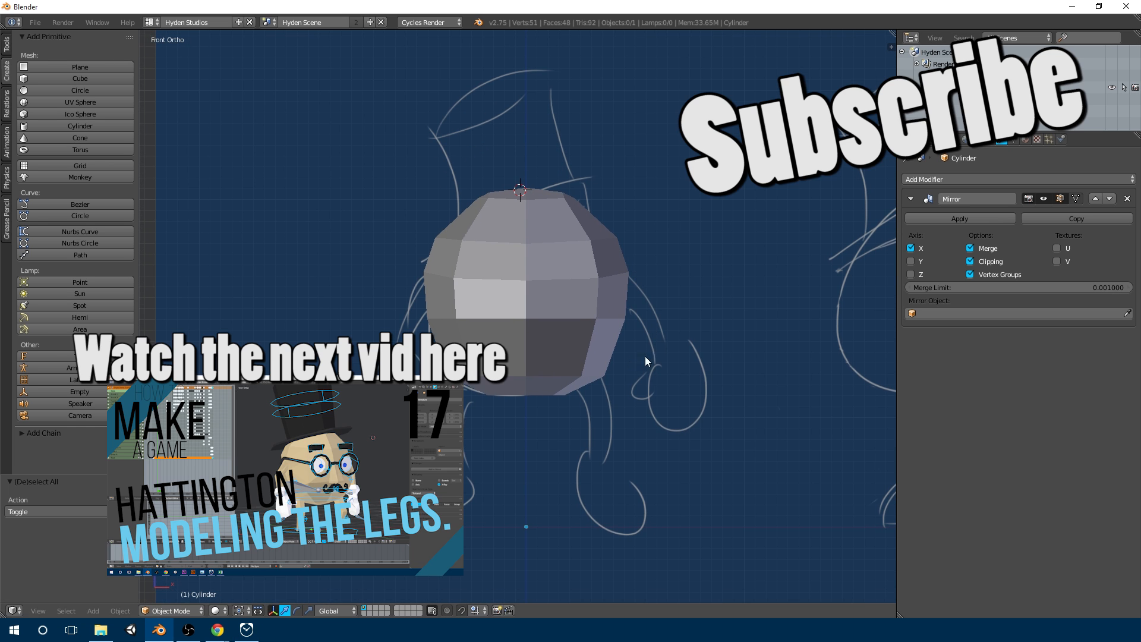
middle_click_drag(644, 355, 646, 336, "shift")
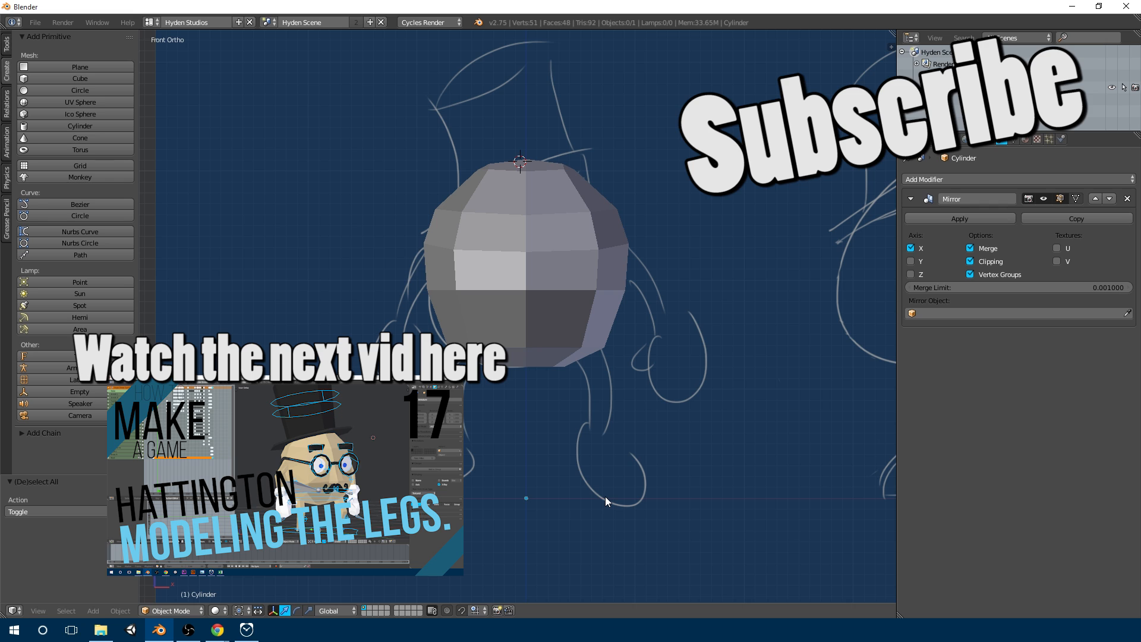
middle_click_drag(593, 286, 580, 309, "shift")
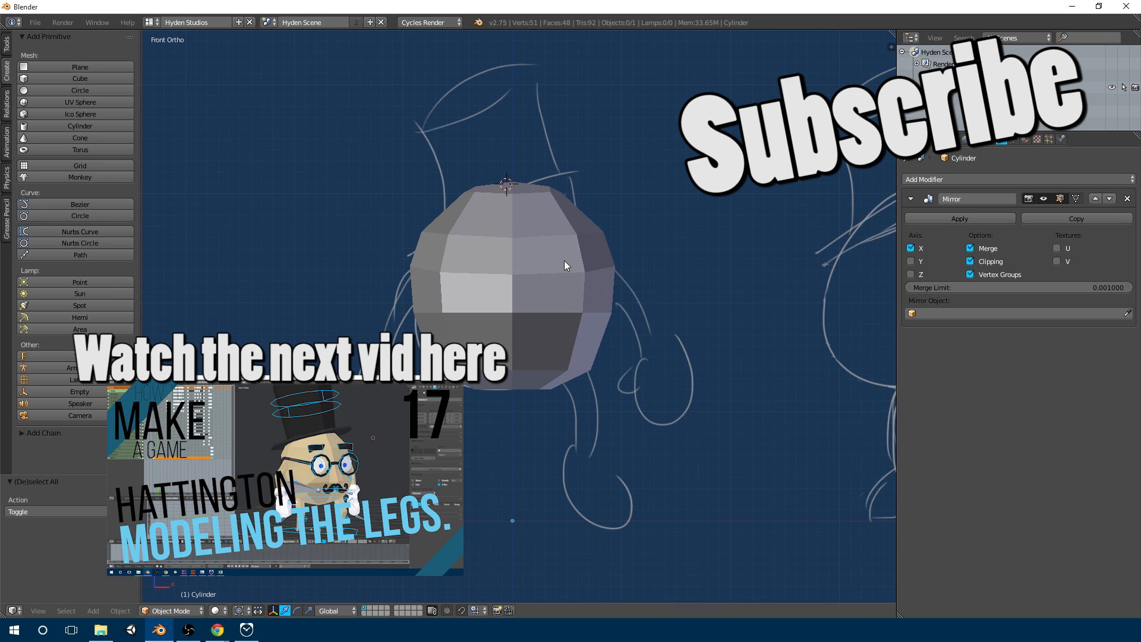